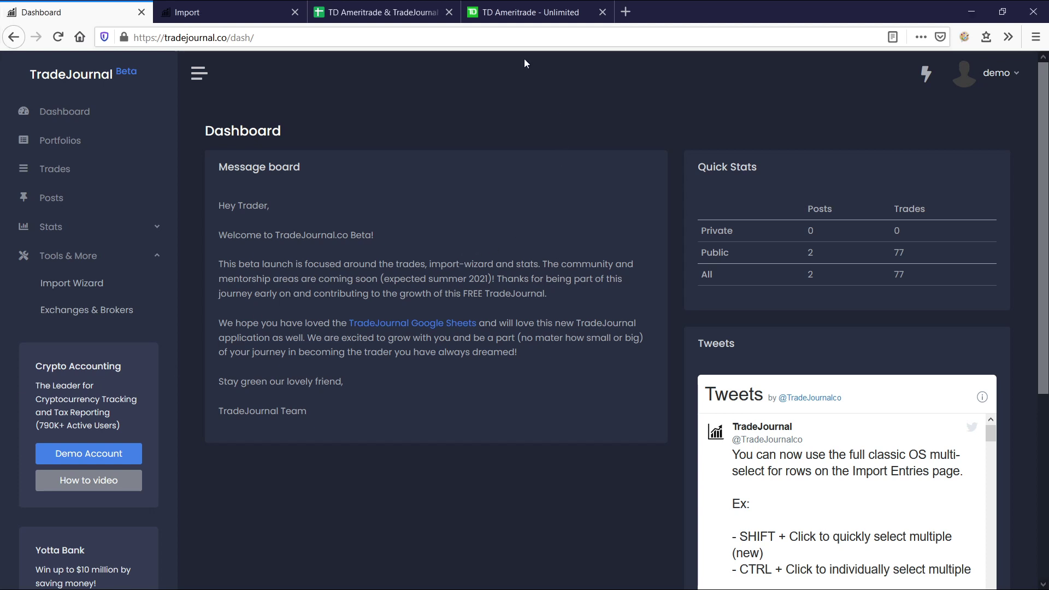
Glance at the TD Ameritrade transaction history, then open the Import Wizard's imported entries page.
click(525, 12)
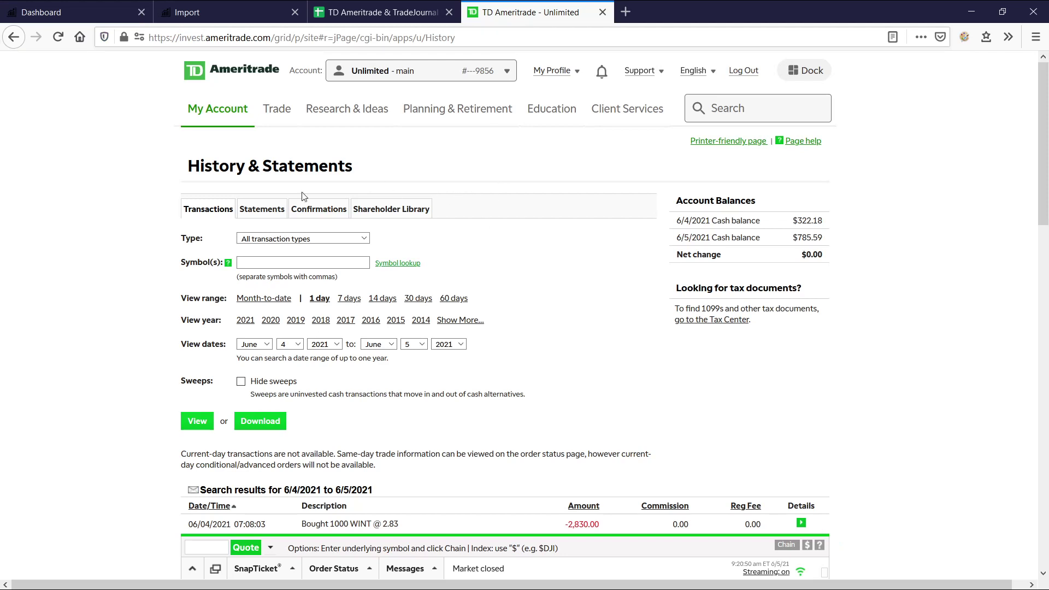
click(95, 9)
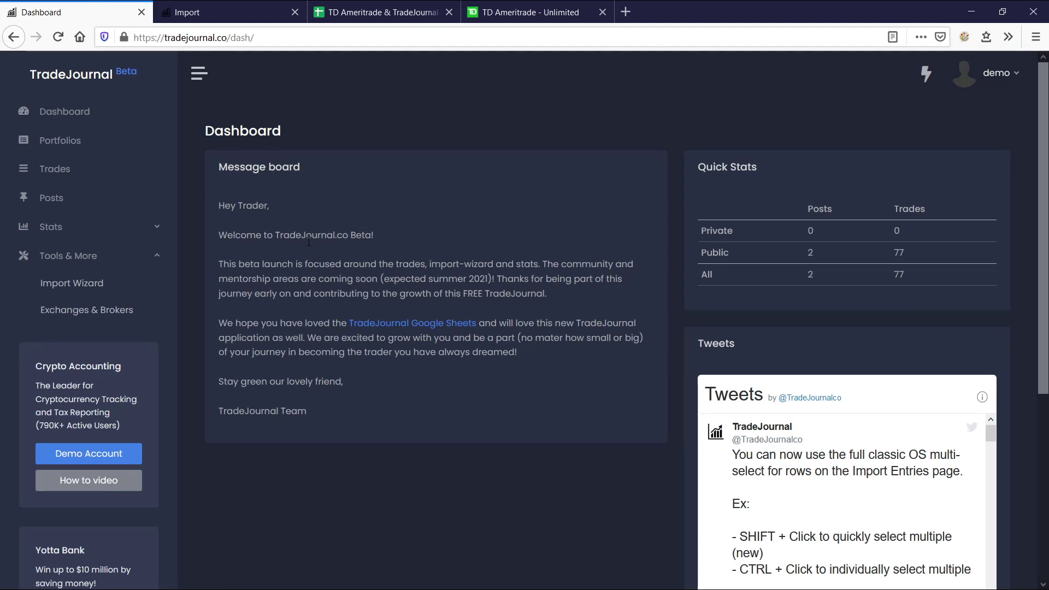
click(131, 257)
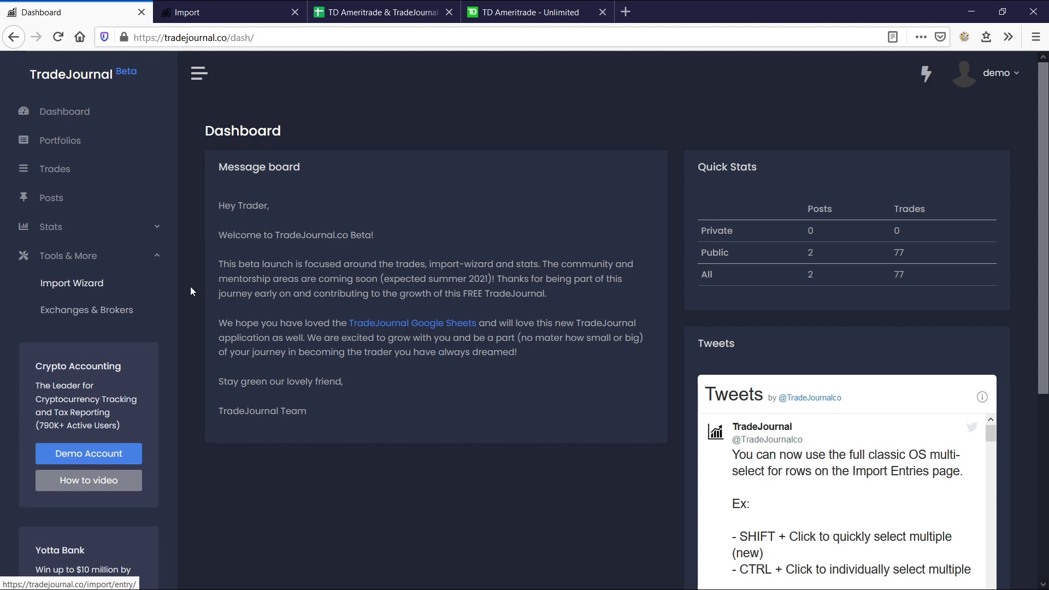
click(923, 77)
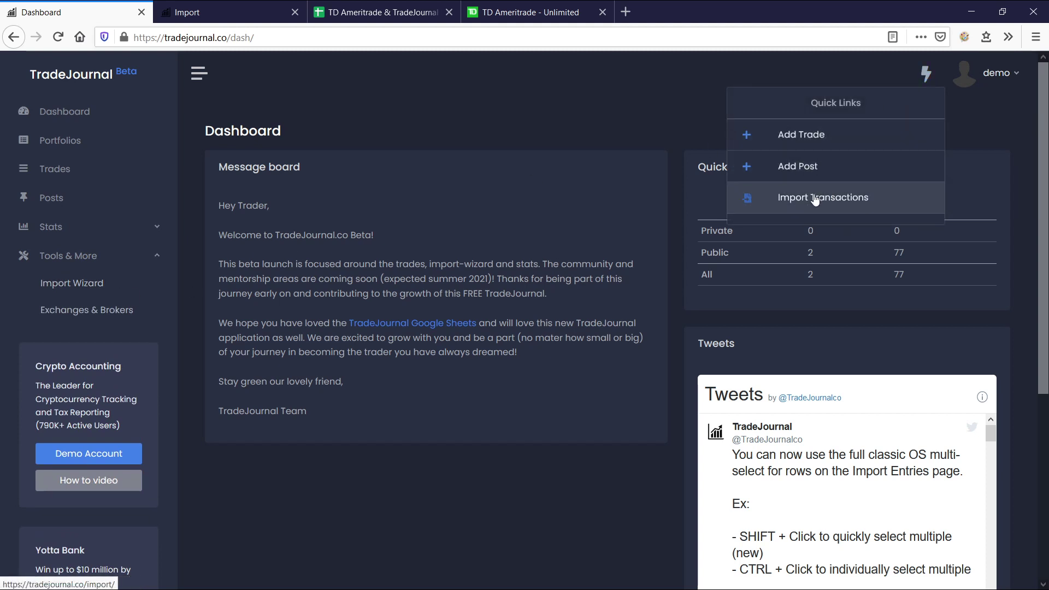
click(527, 133)
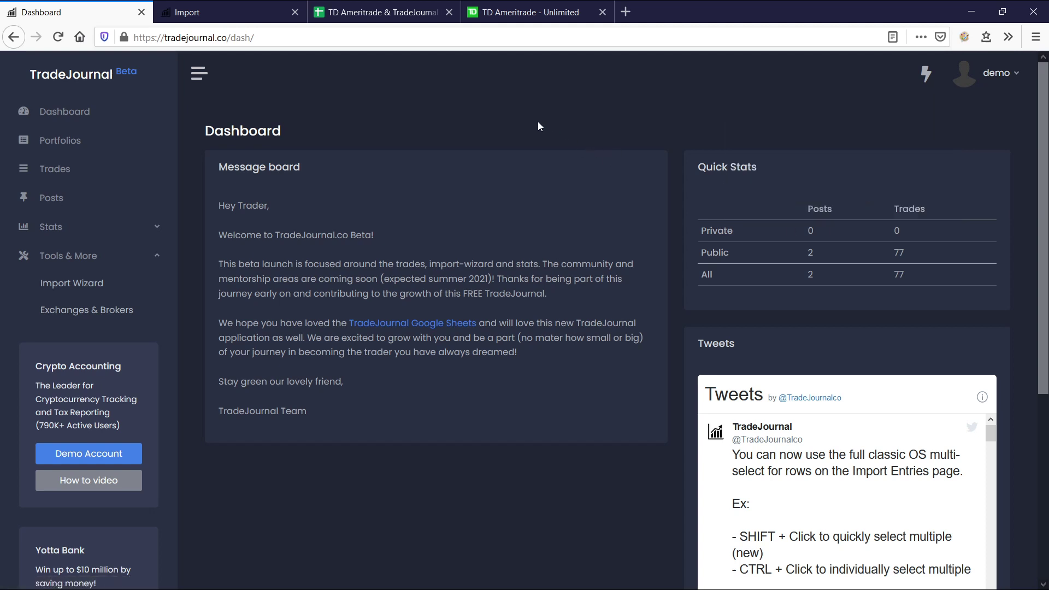
click(91, 284)
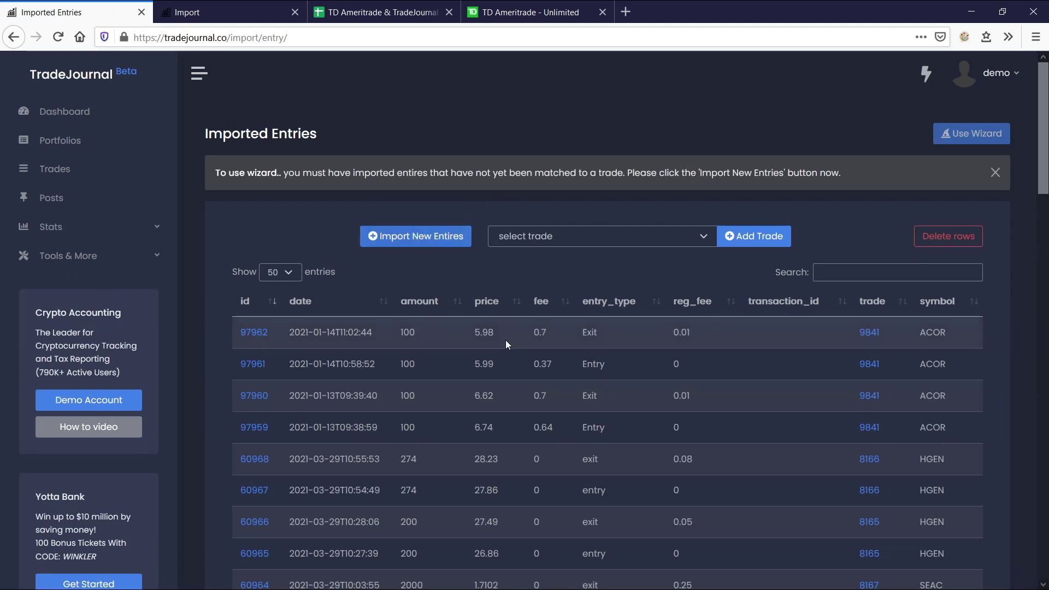
Dismiss the 'To use wizard' alert and go to the Import New Entires CSV upload page.
scroll(624, 412, down, 3)
scroll(498, 501, up, 3)
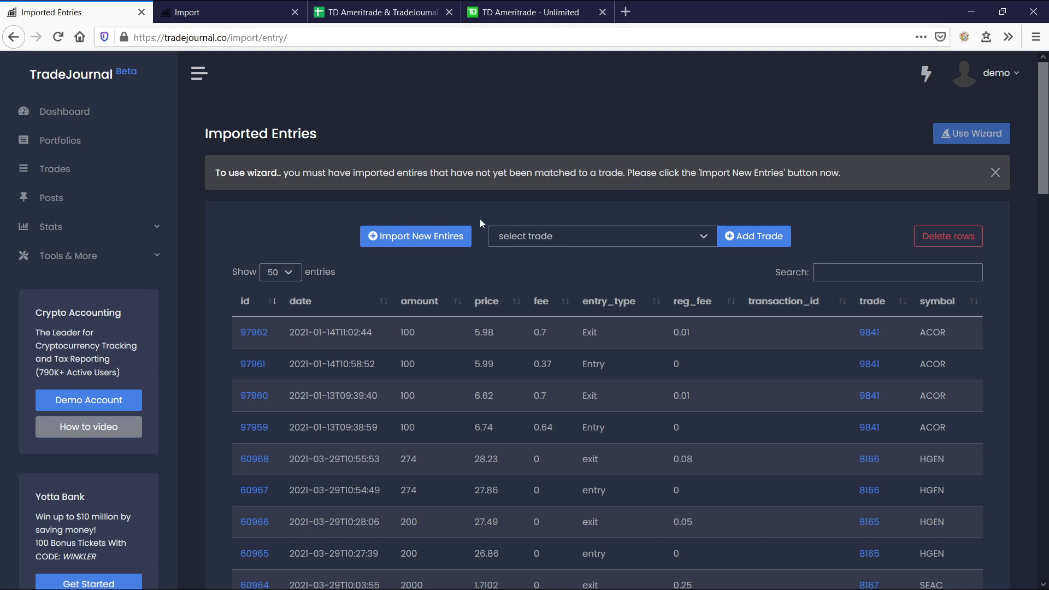
scroll(521, 241, down, 3)
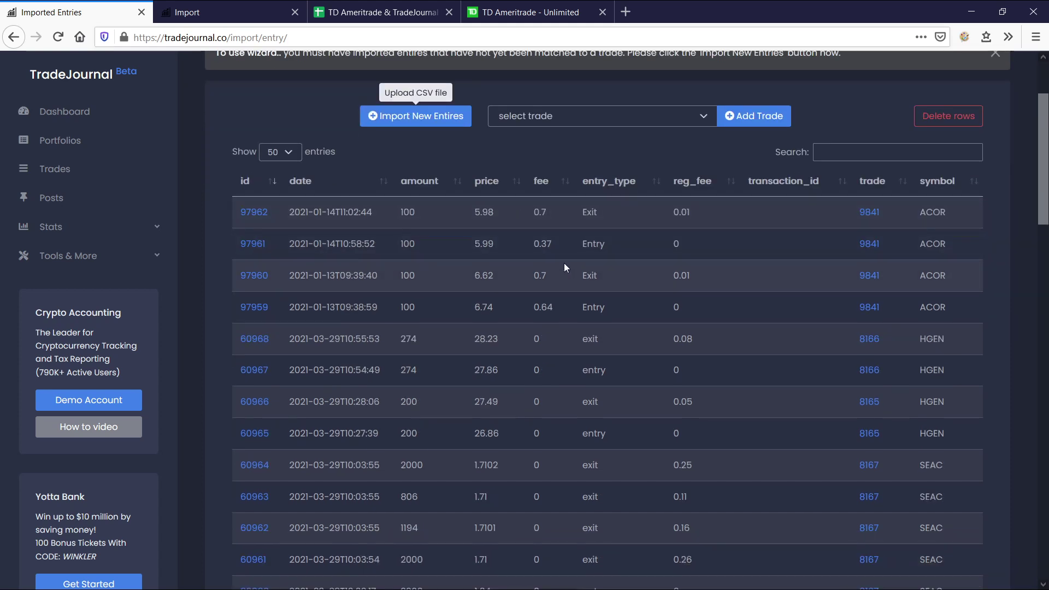
scroll(553, 265, up, 3)
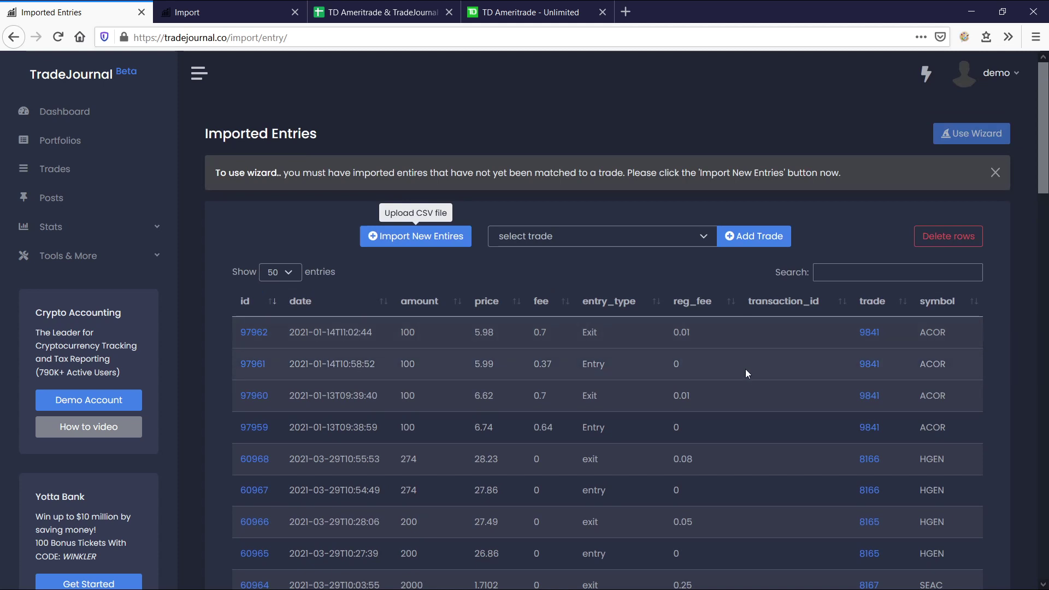
scroll(746, 369, down, 3)
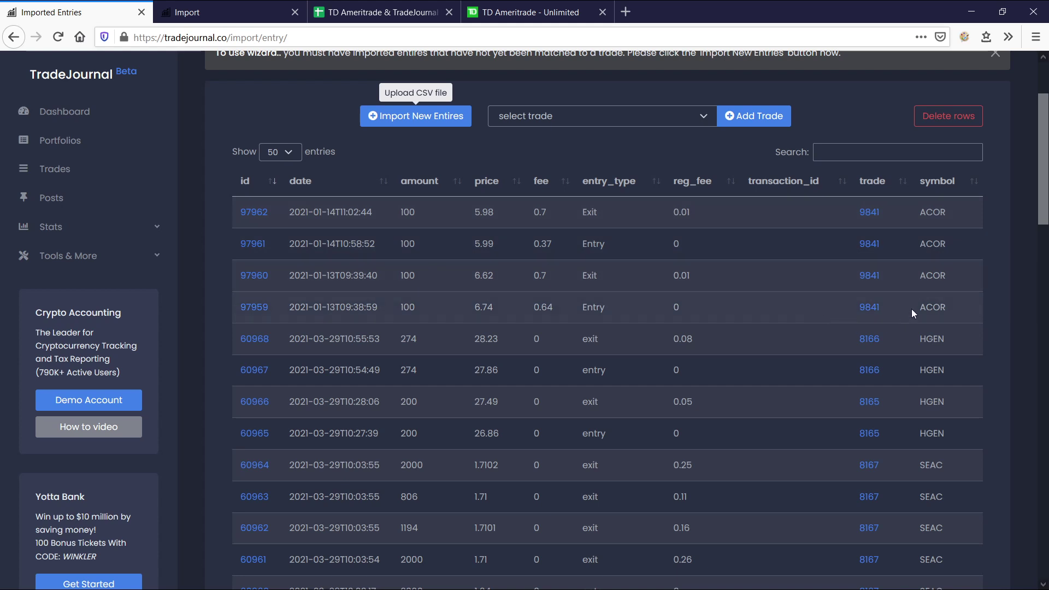
scroll(726, 283, up, 3)
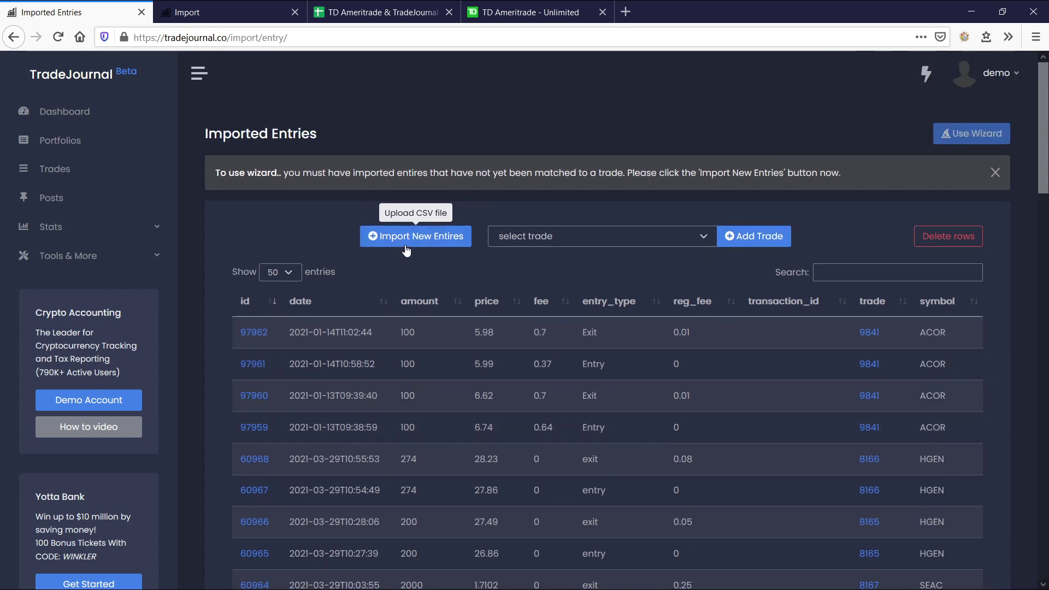
click(996, 173)
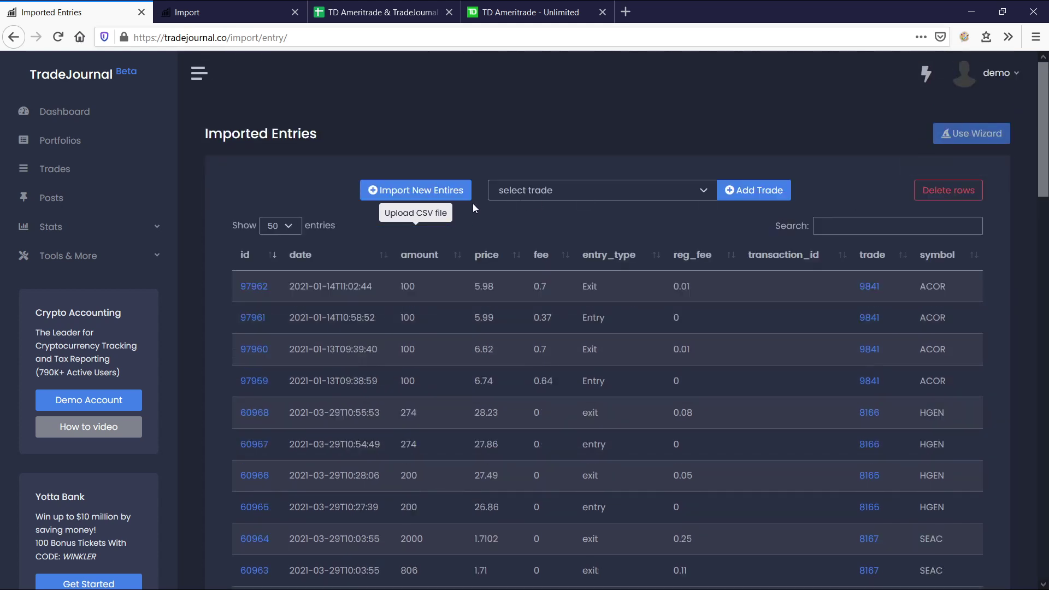
click(424, 194)
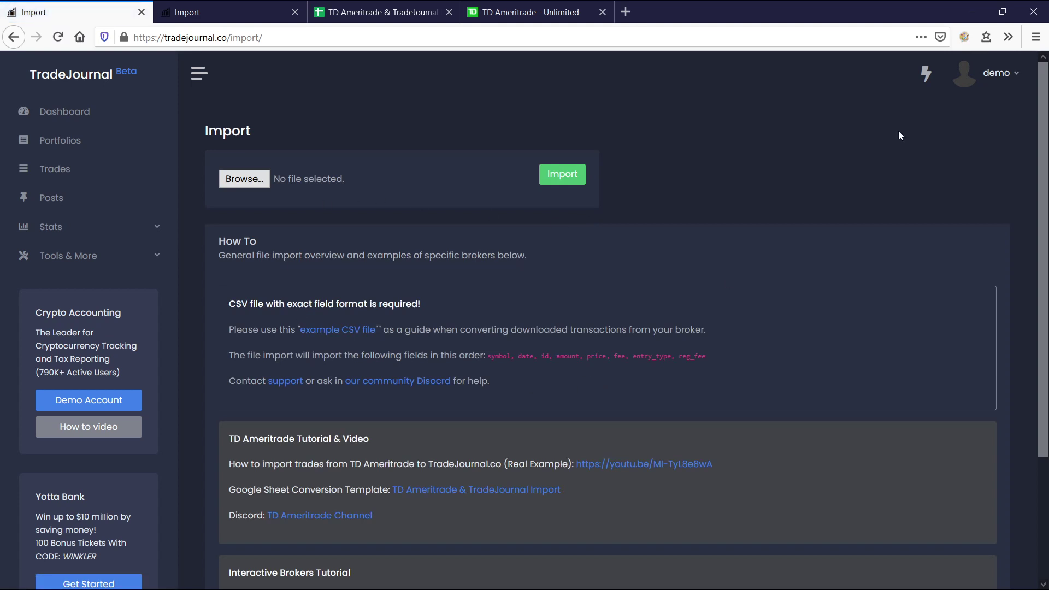
Reload the transaction import page from the quick links list.
click(927, 76)
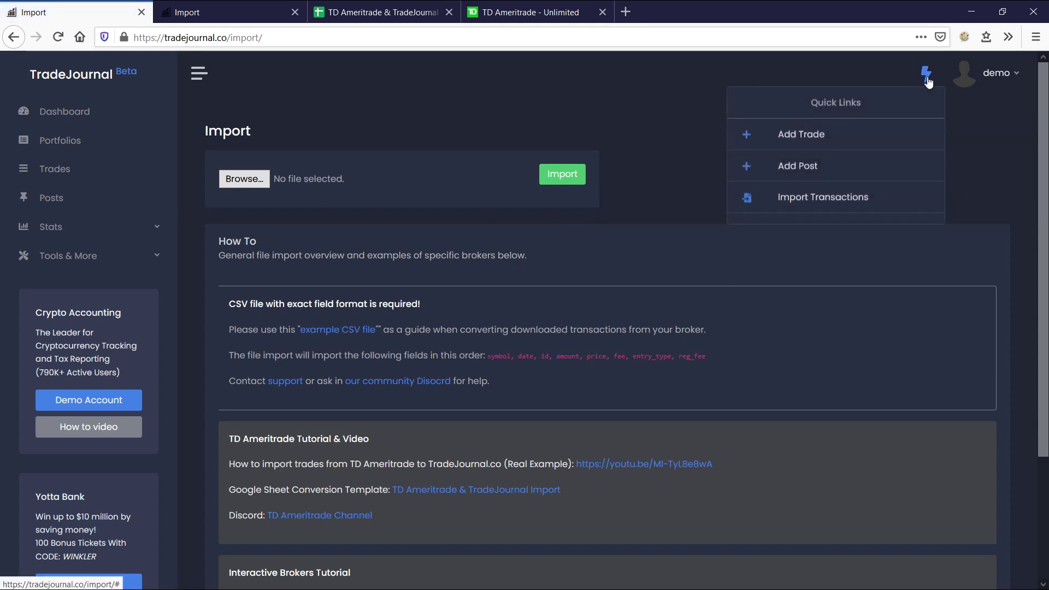
click(816, 205)
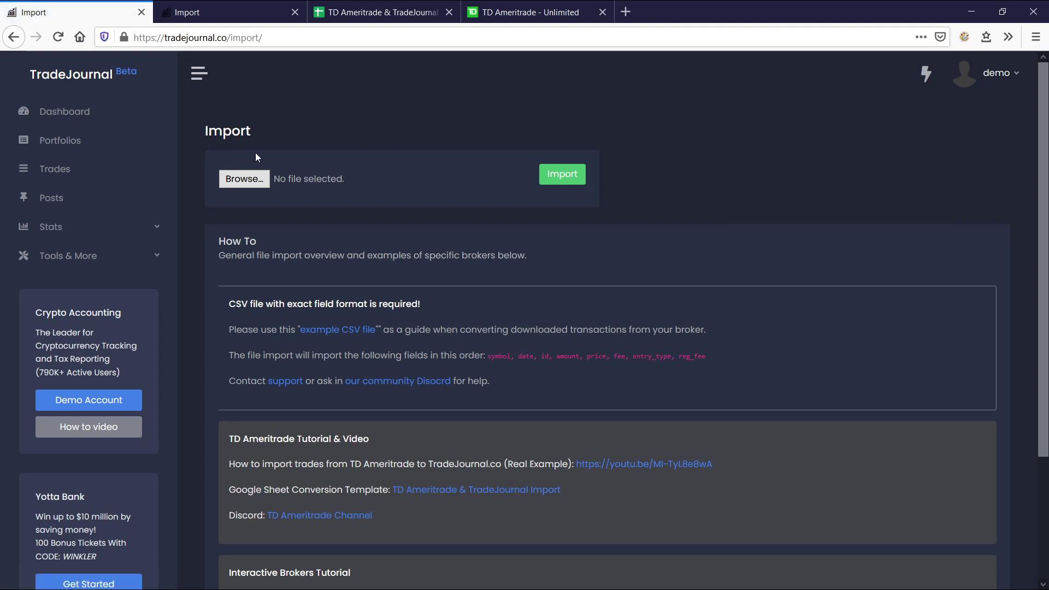
click(926, 77)
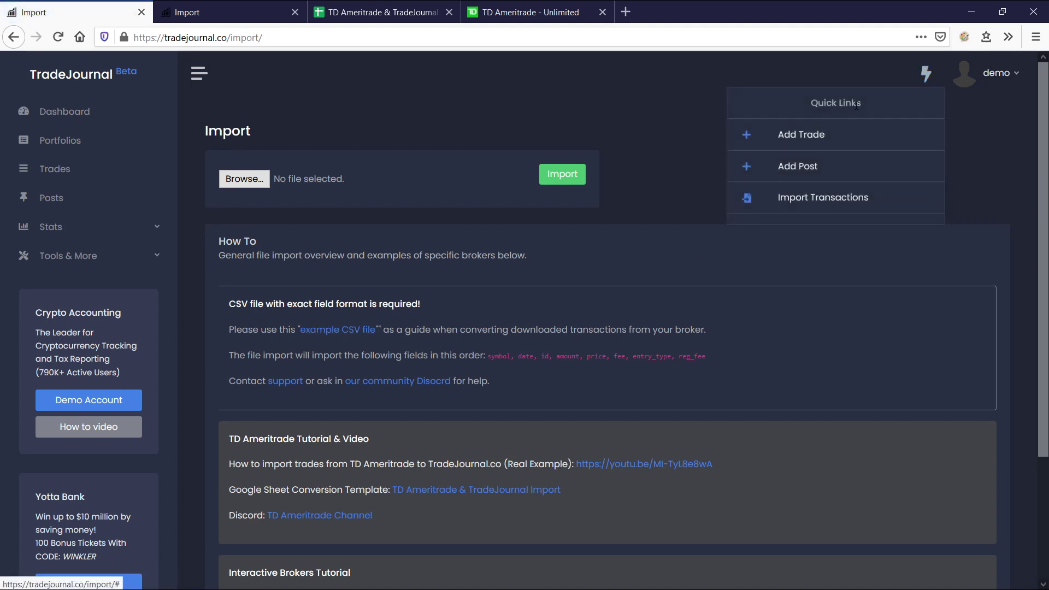
click(819, 197)
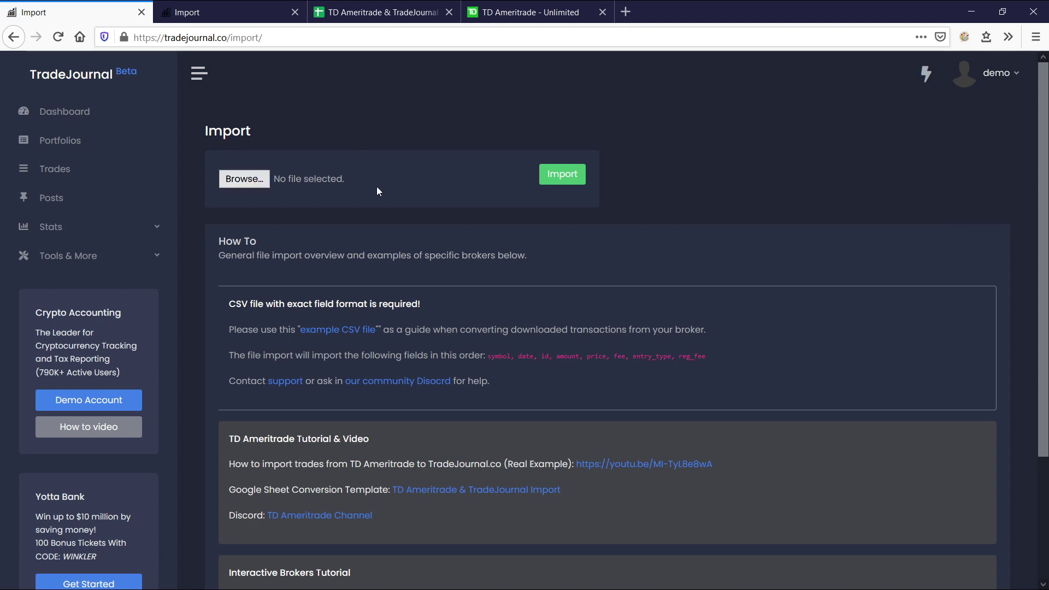
Open the TD Ameritrade Google Sheet conversion template link in a new tab and switch to it.
scroll(405, 143, down, 2)
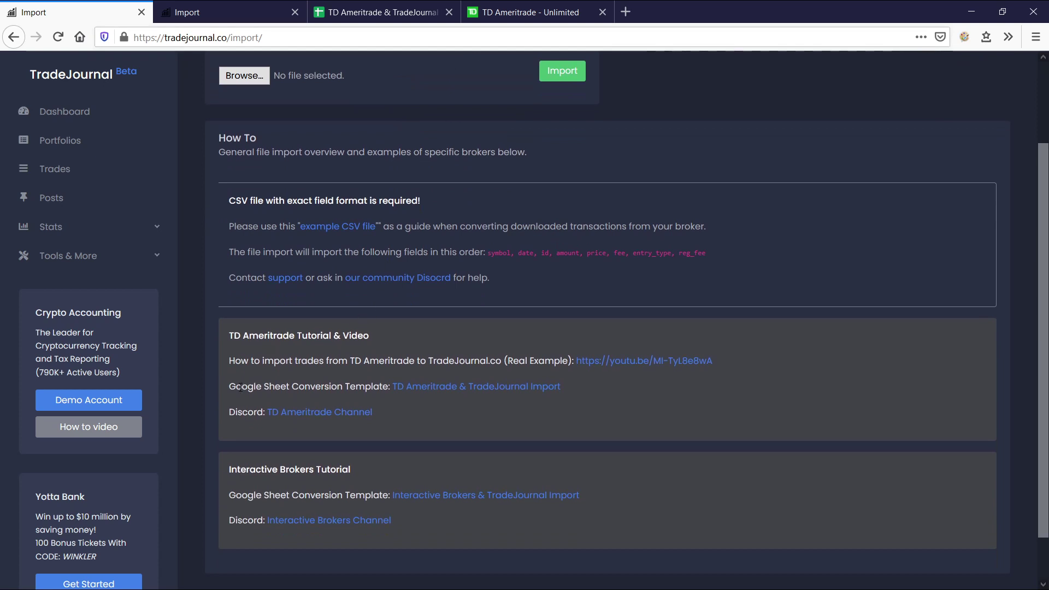
drag(238, 390, 354, 391)
click(283, 393)
right_click(422, 394)
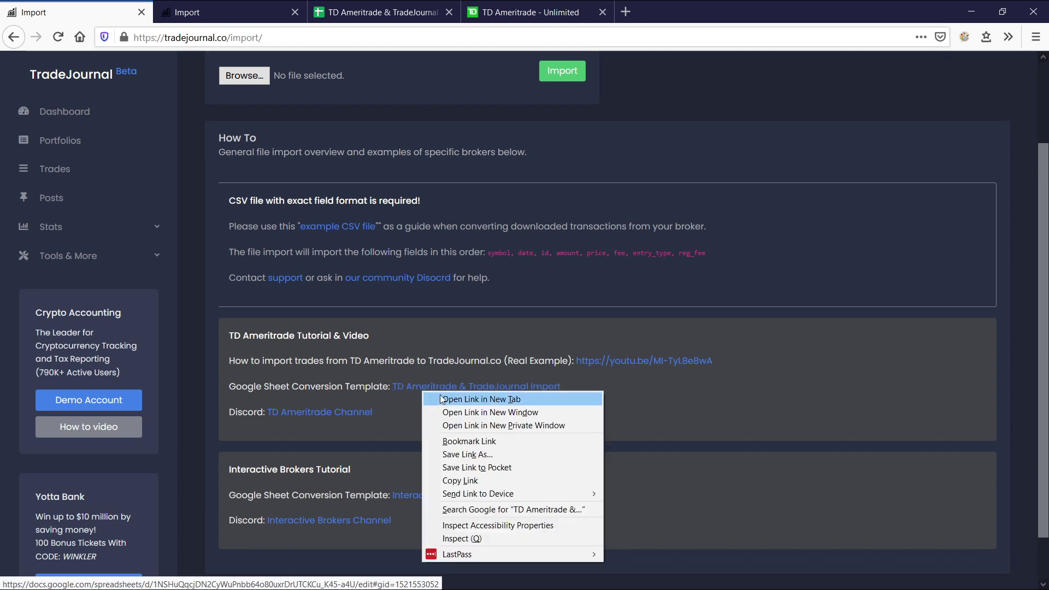
click(444, 399)
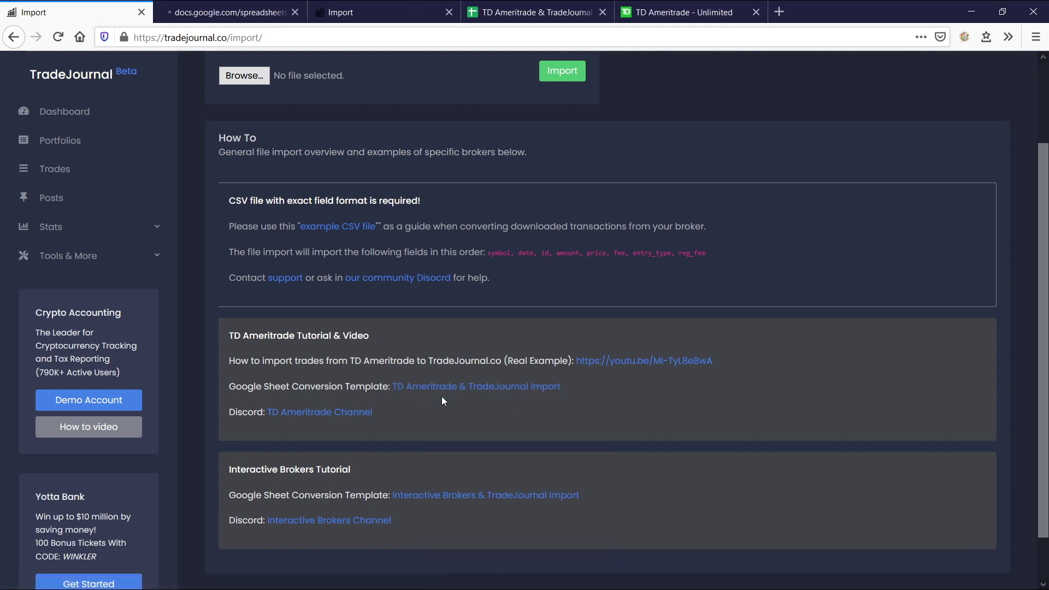
click(228, 16)
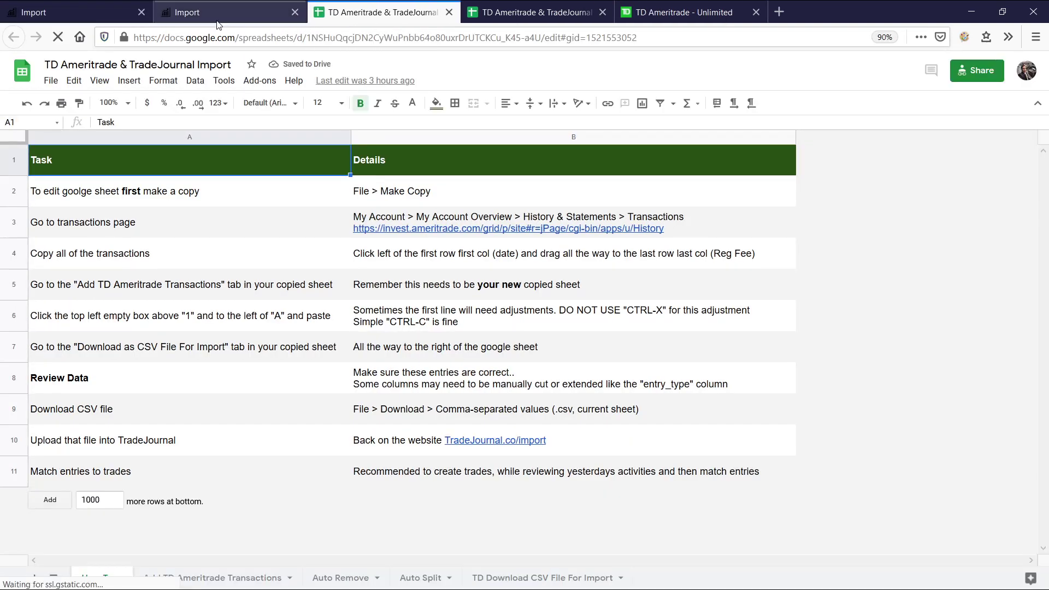
Close the extra Import tab and read the How To task steps in rows 2–11.
click(450, 12)
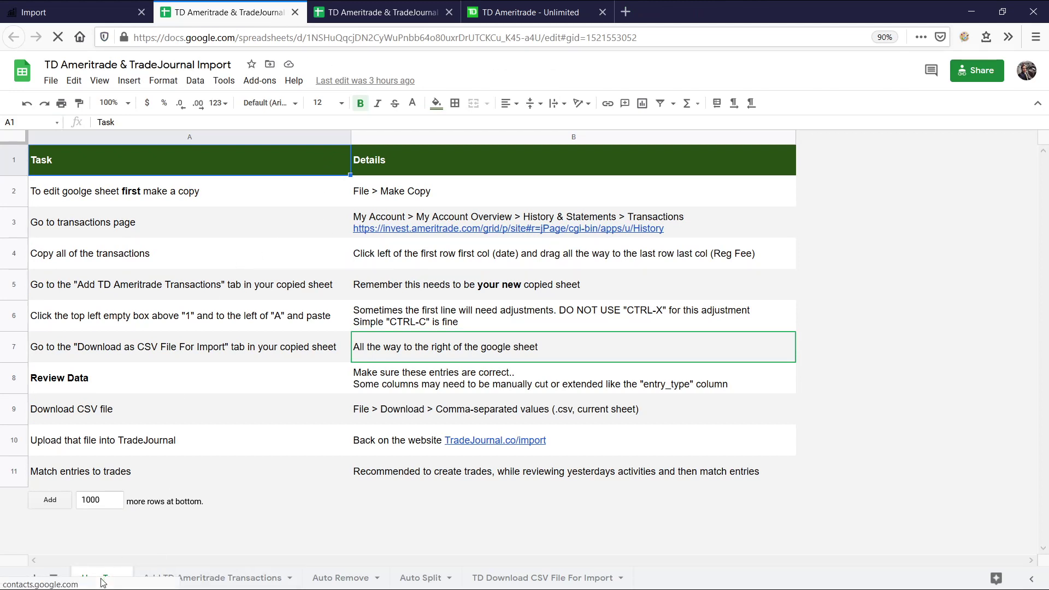
click(314, 351)
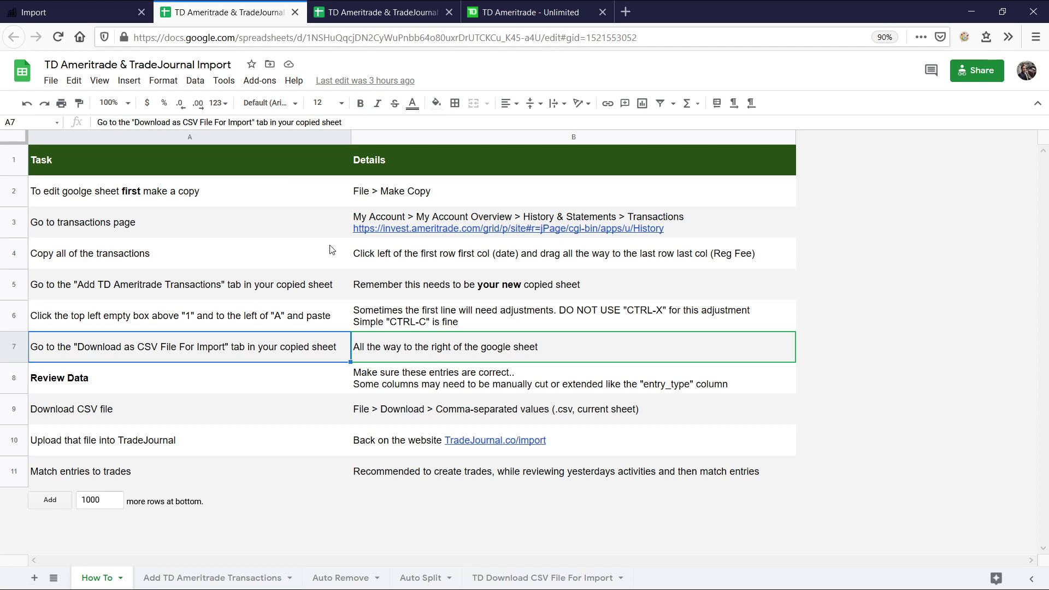
drag(563, 468, 143, 203)
click(143, 203)
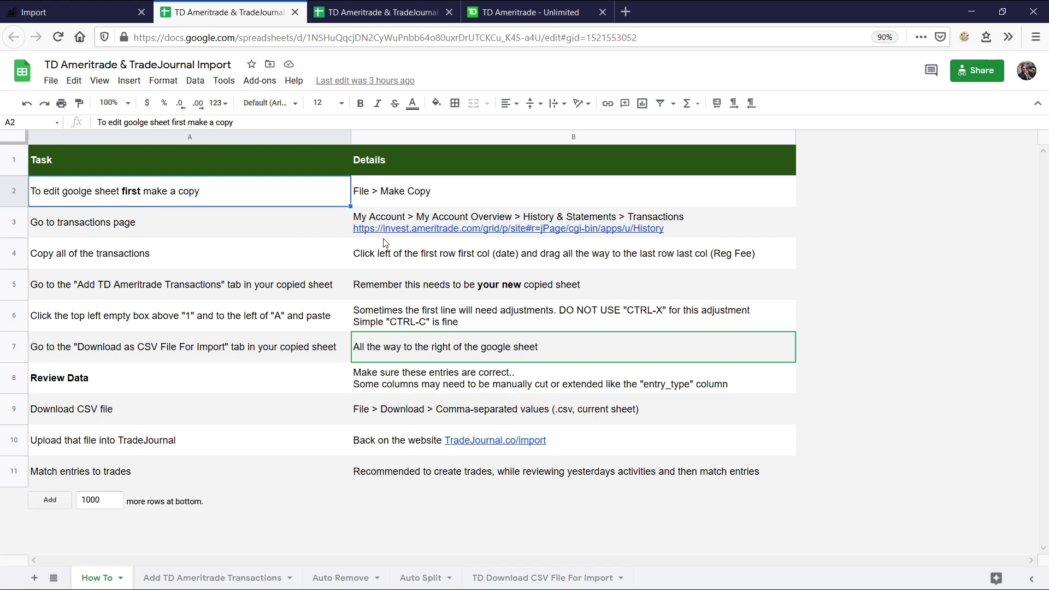
mouse_move(384, 243)
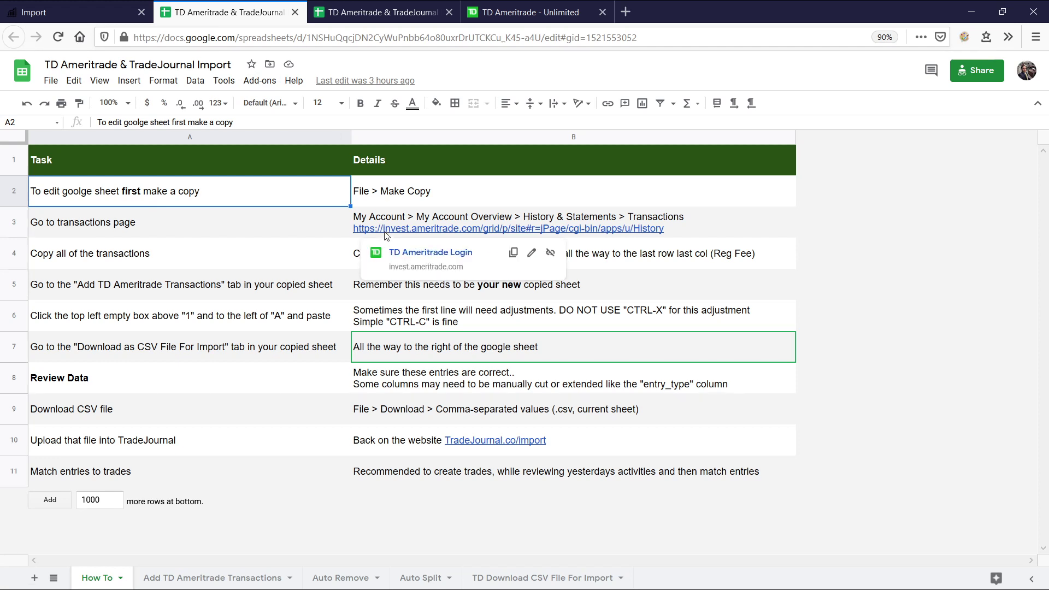
Make a copy of the spreadsheet, deleting the 'Copy of' prefix from its name.
click(53, 86)
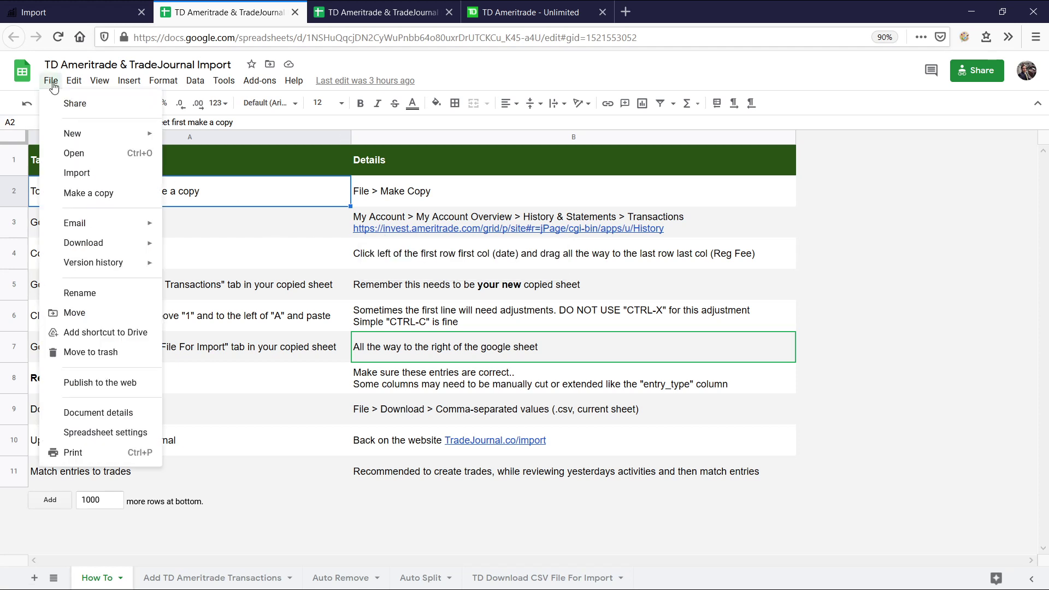
mouse_move(82, 254)
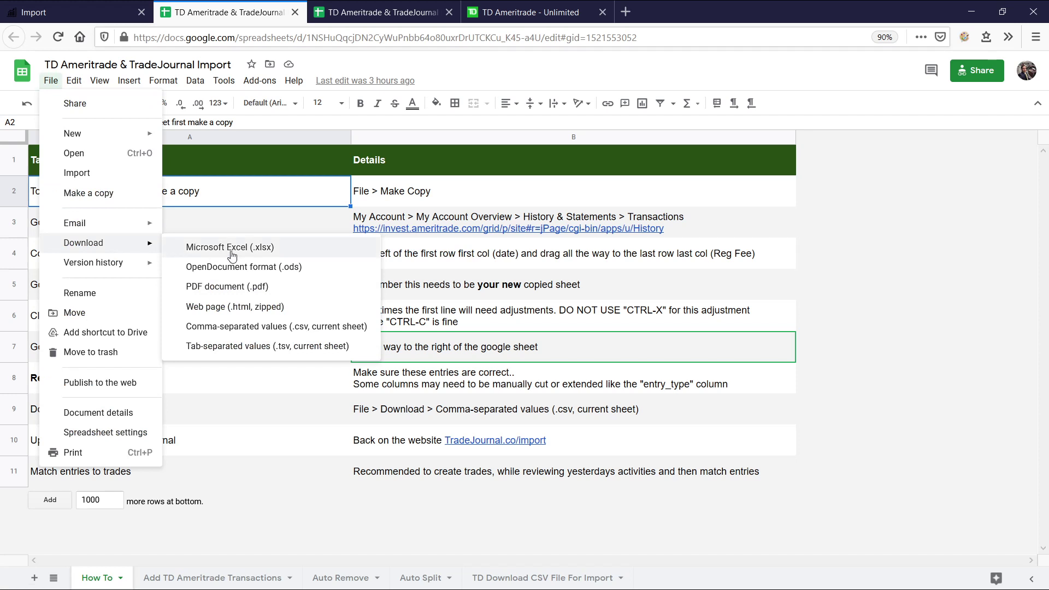
click(52, 82)
click(54, 84)
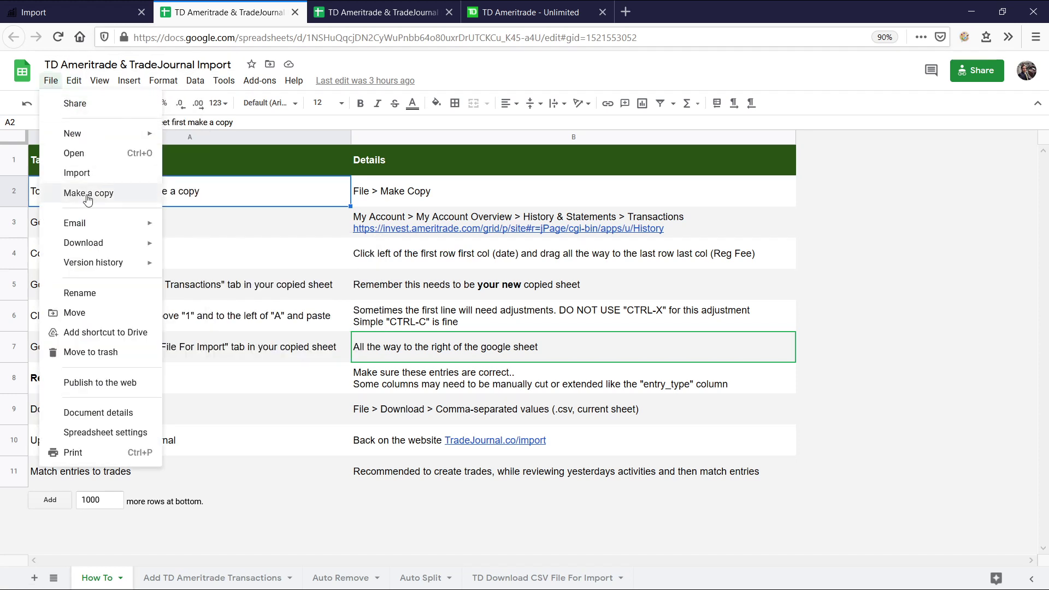
click(88, 194)
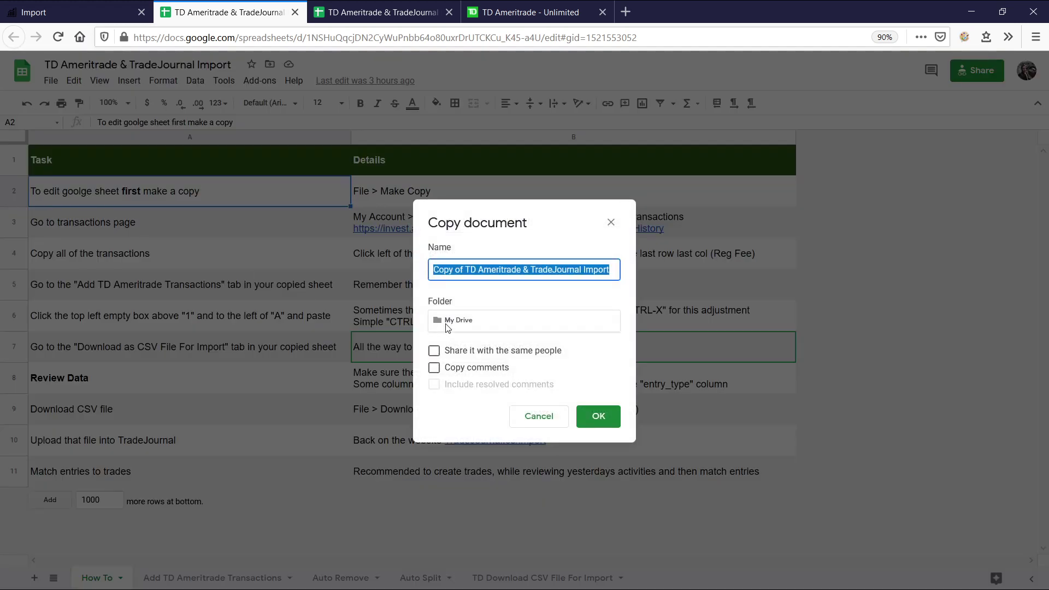
drag(465, 270, 392, 274)
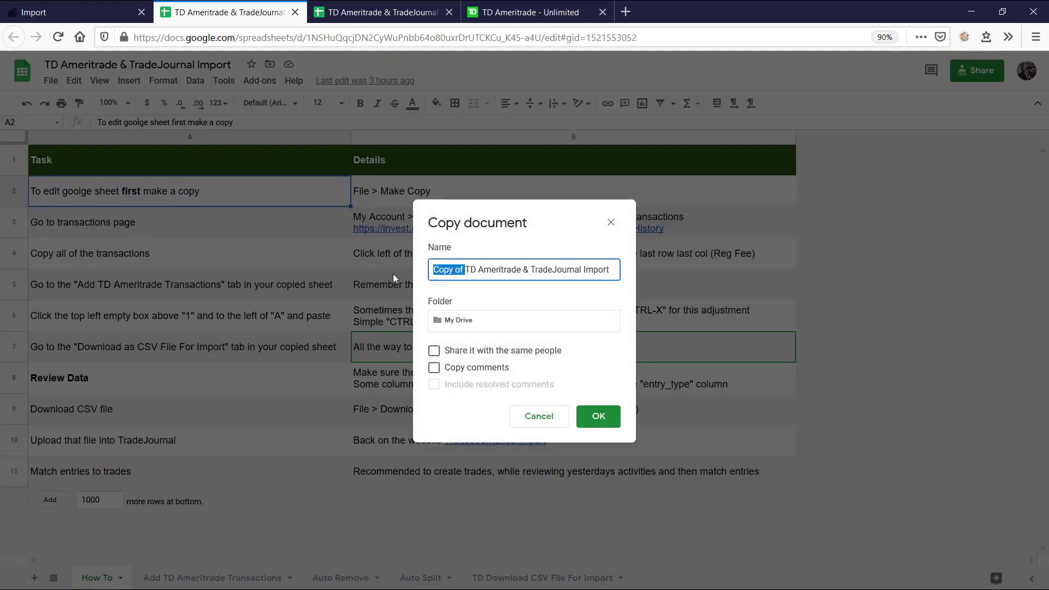
key(BackSpace)
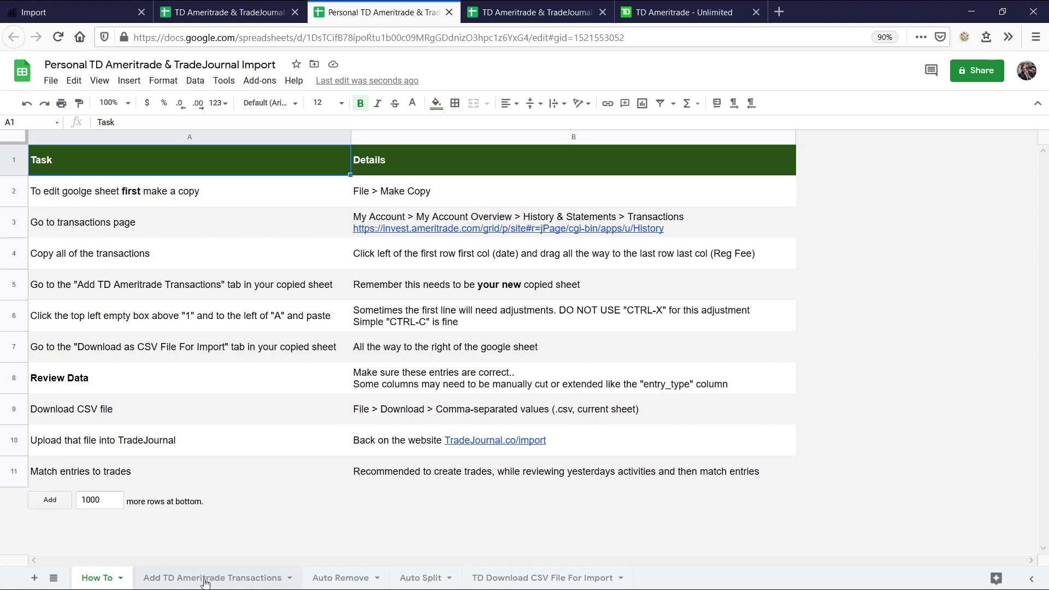
Delete all old sample transactions from the Add TD Ameritrade Transactions sheet.
click(205, 580)
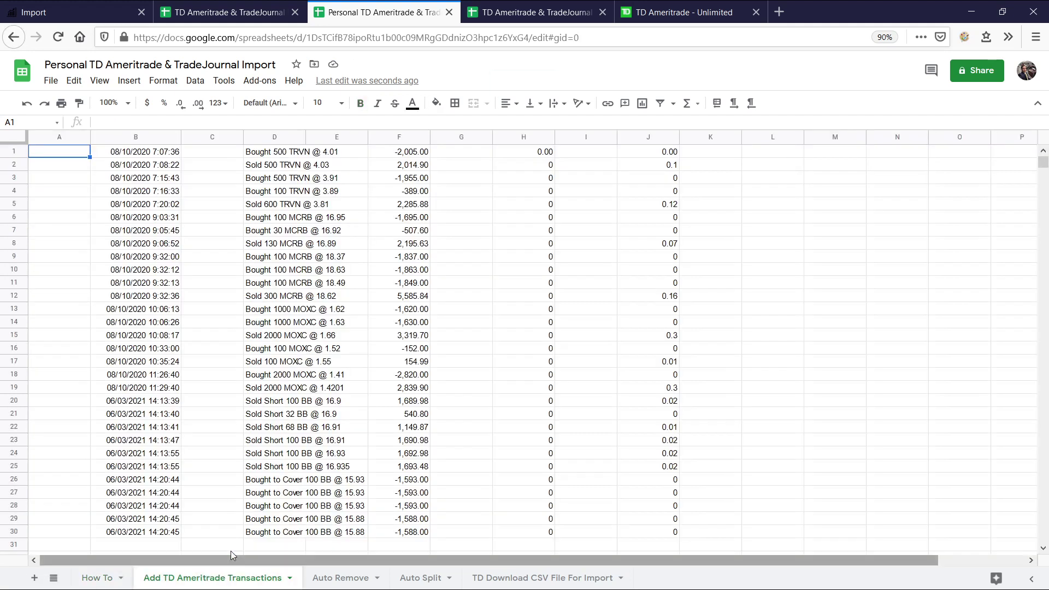
scroll(370, 396, down, 5)
scroll(370, 397, up, 3)
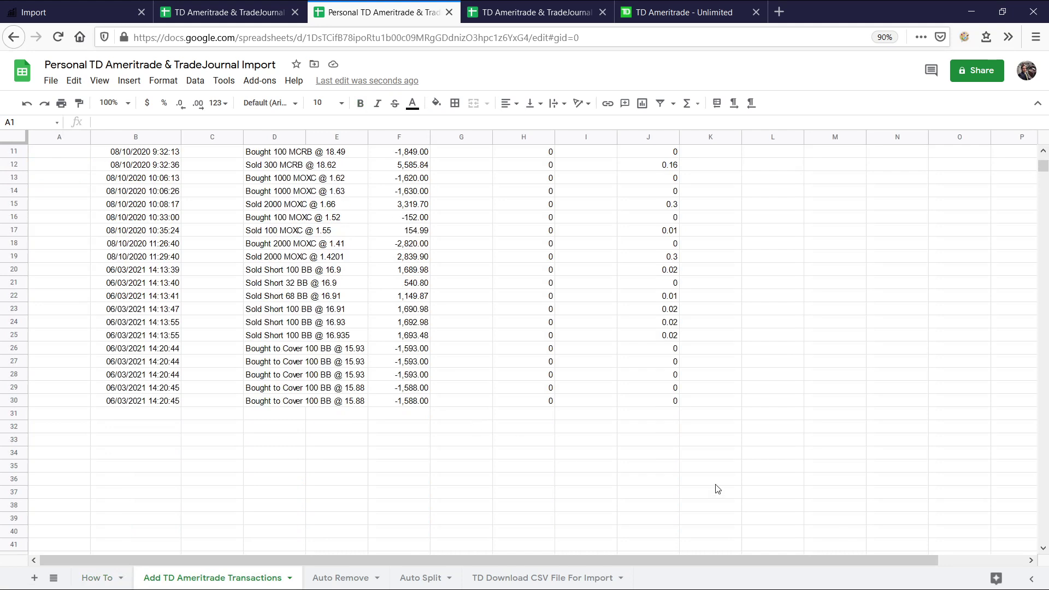
drag(820, 473, 77, 155)
scroll(391, 363, up, 2)
key(Delete)
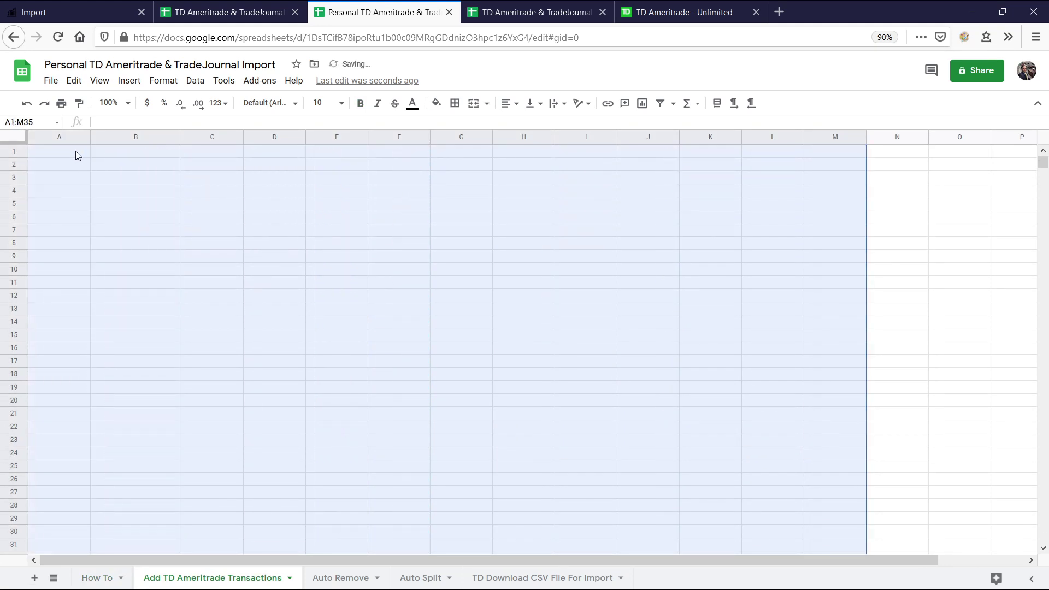
click(141, 200)
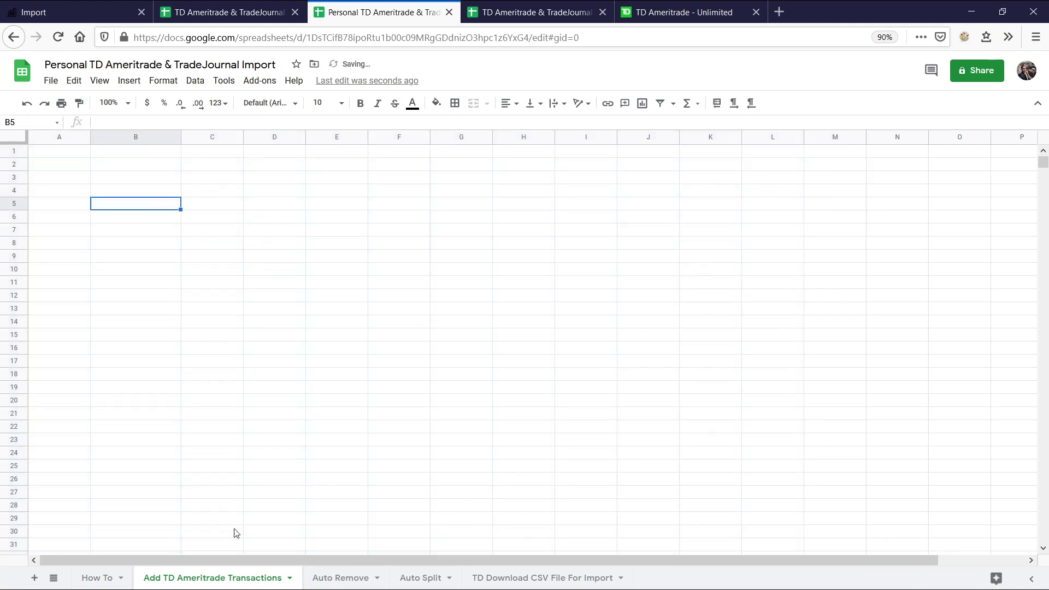
click(381, 428)
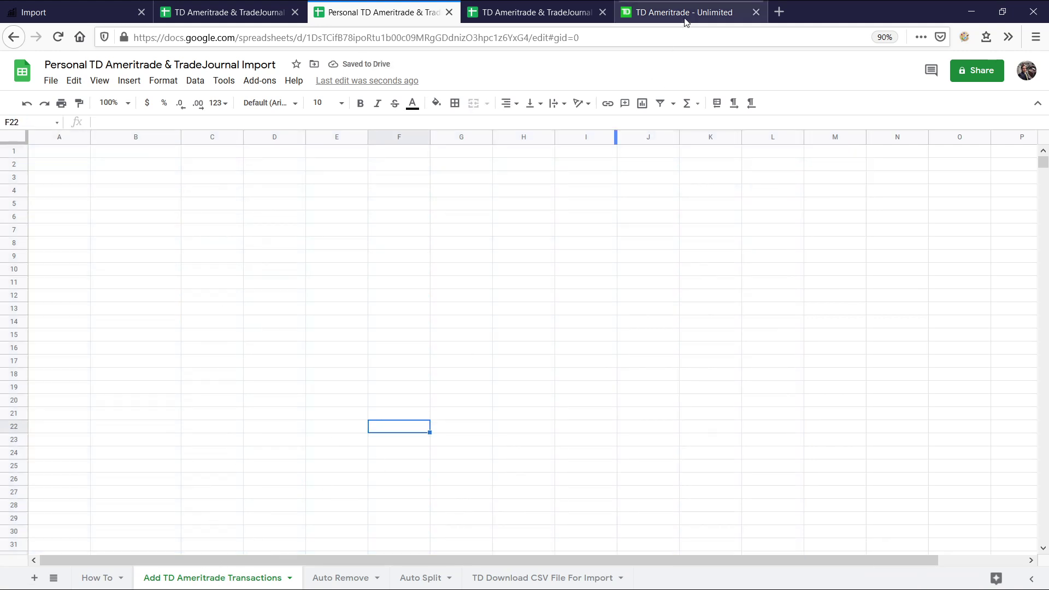
Select the 06/04/2021 History rows from Bought 1000 WINT through the last Reg Fee.
click(677, 21)
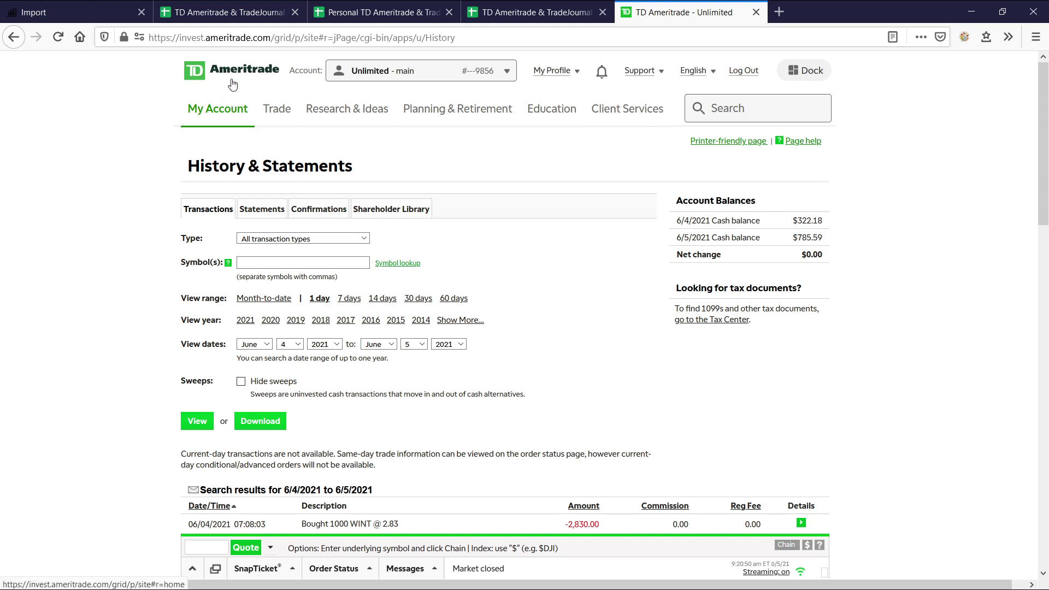
scroll(132, 137, down, 5)
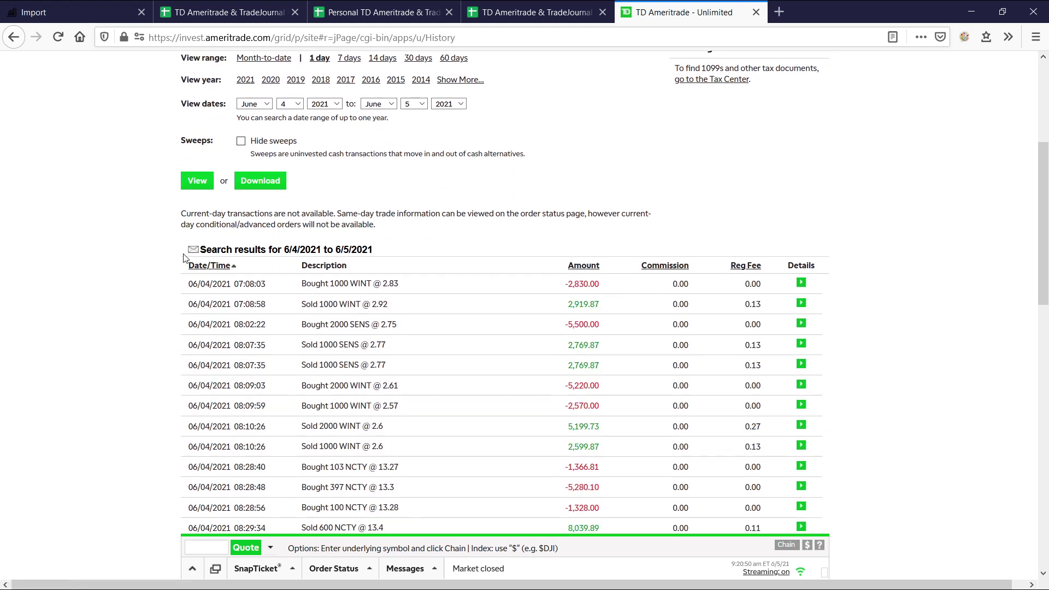
scroll(169, 293, up, 5)
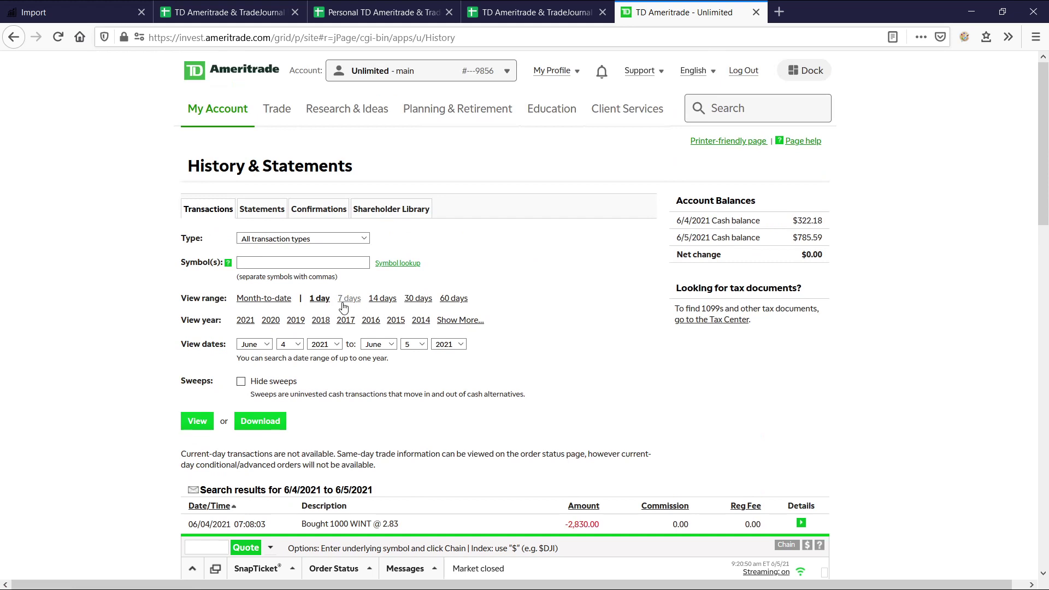
scroll(222, 386, down, 3)
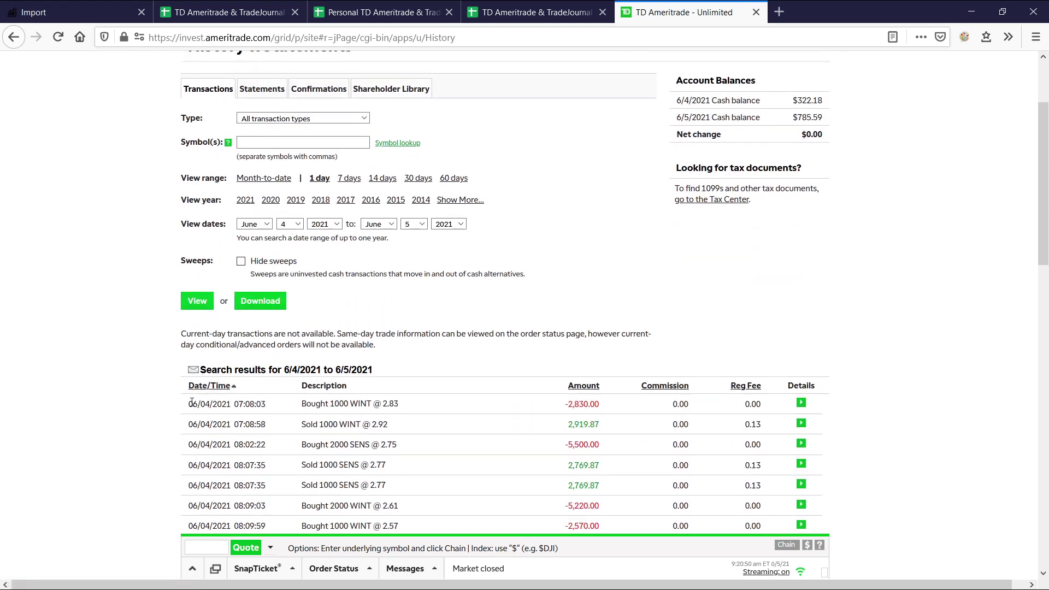
drag(189, 404, 205, 405)
scroll(321, 279, down, 3)
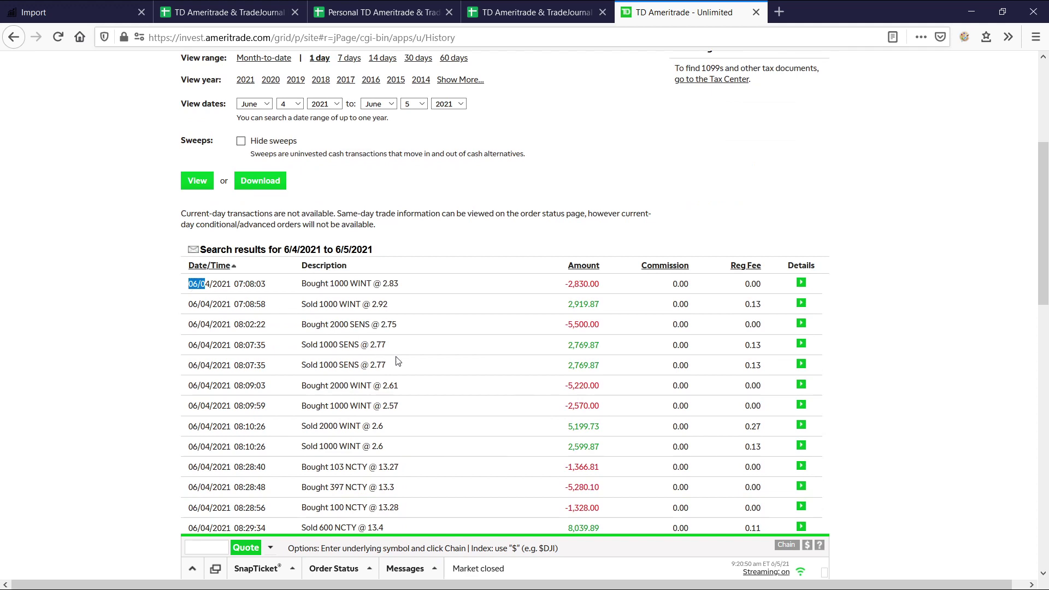
scroll(521, 377, down, 10)
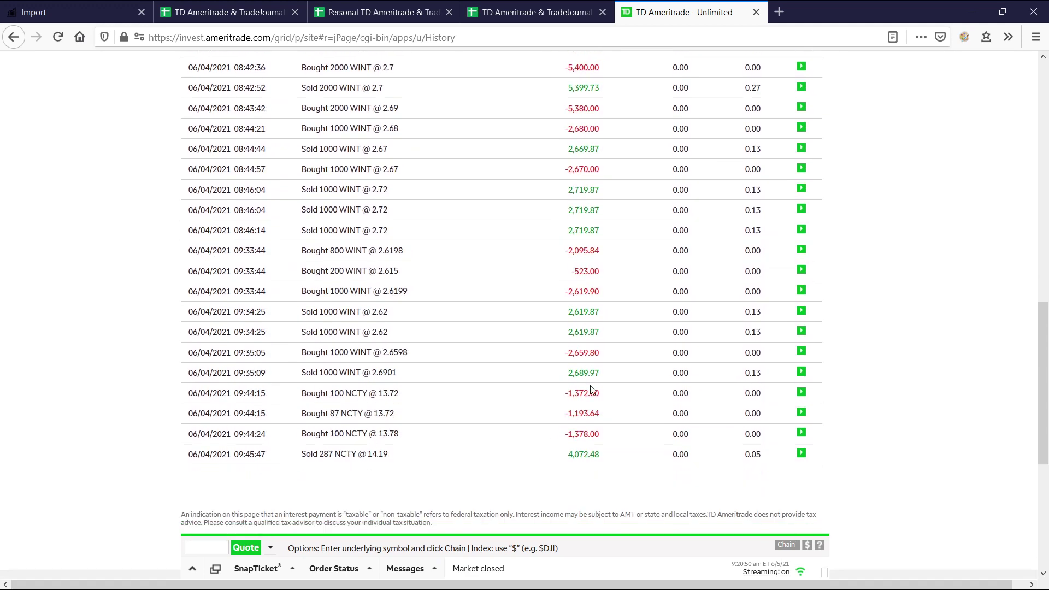
shift+click(761, 461)
scroll(410, 374, up, 10)
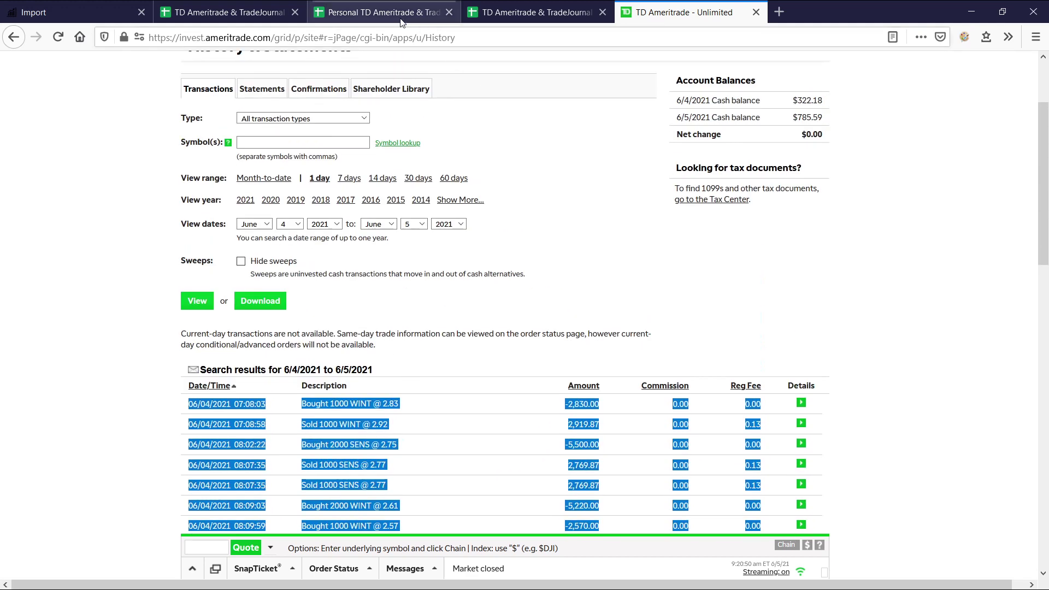
Paste the copied transactions into the whole Add TD Ameritrade Transactions sheet.
click(383, 12)
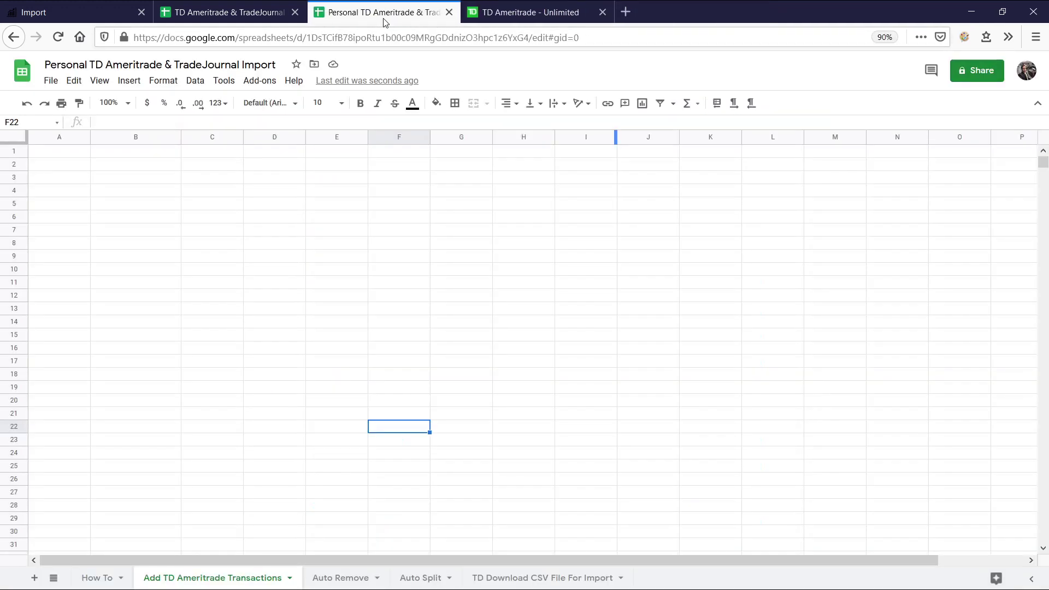
click(23, 138)
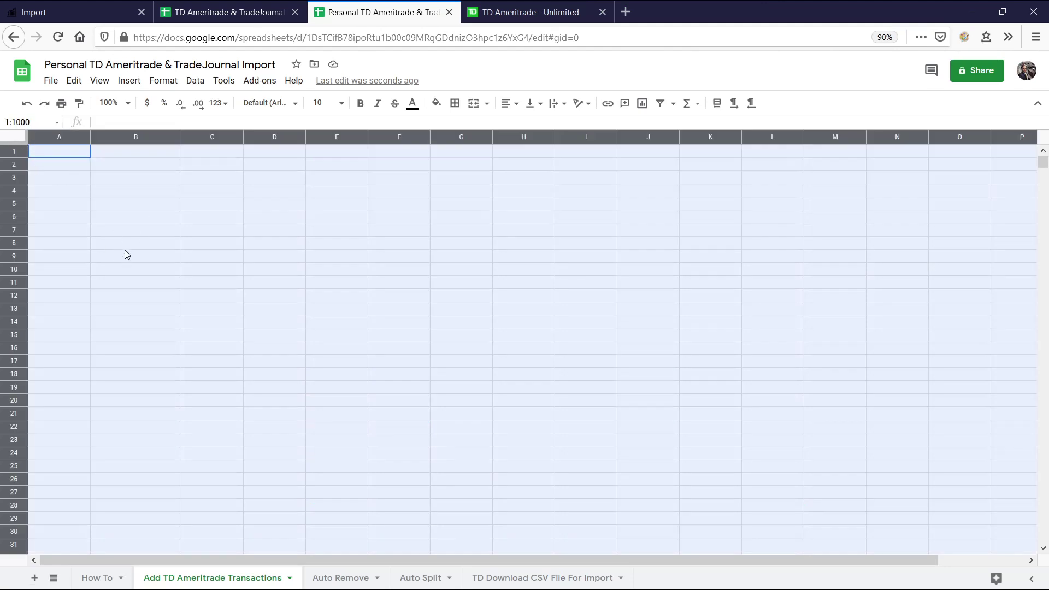
key(ctrl+v)
scroll(198, 309, down, 10)
scroll(199, 314, up, 10)
click(252, 219)
Shift the first transaction row from B1:J1 one column left and clear the leftover J1.
click(142, 154)
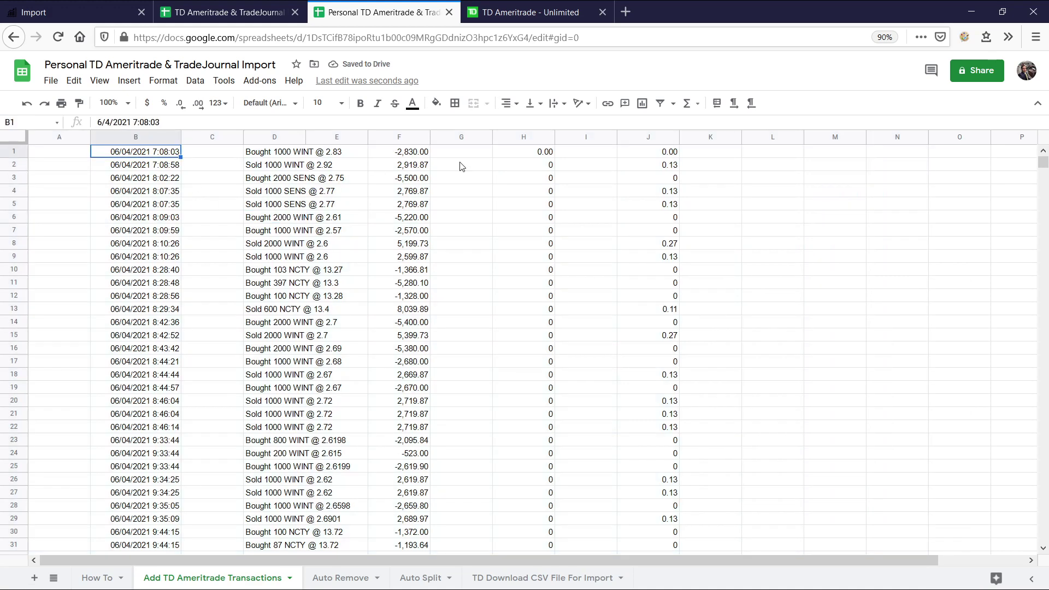
shift+click(651, 156)
key(ctrl+c)
click(82, 156)
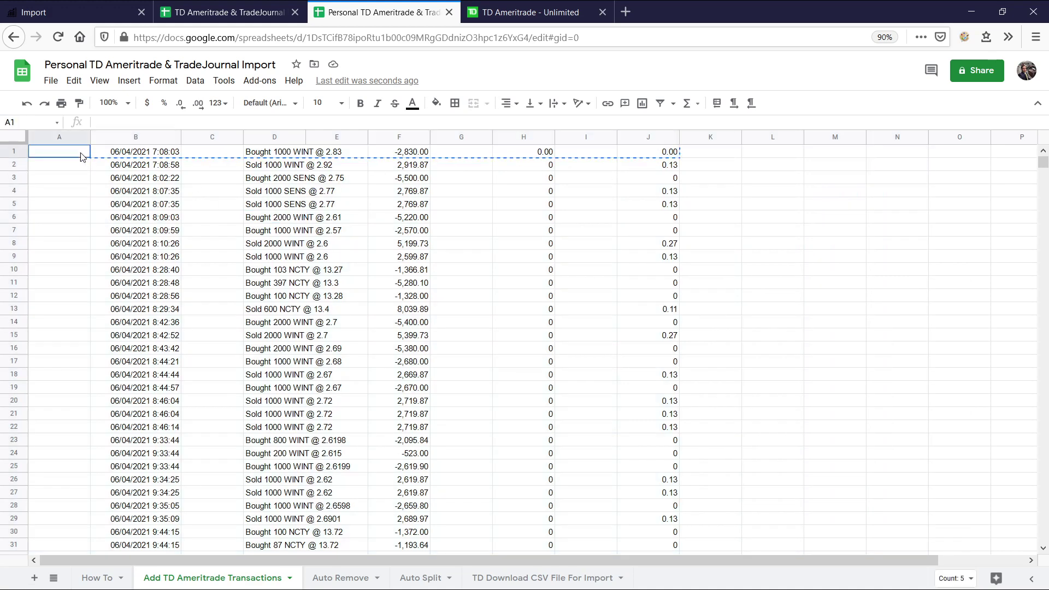
key(ctrl+v)
click(667, 158)
key(Delete)
click(664, 261)
Move the first row back into B1:J1 and clear the leftover date in A1.
click(49, 153)
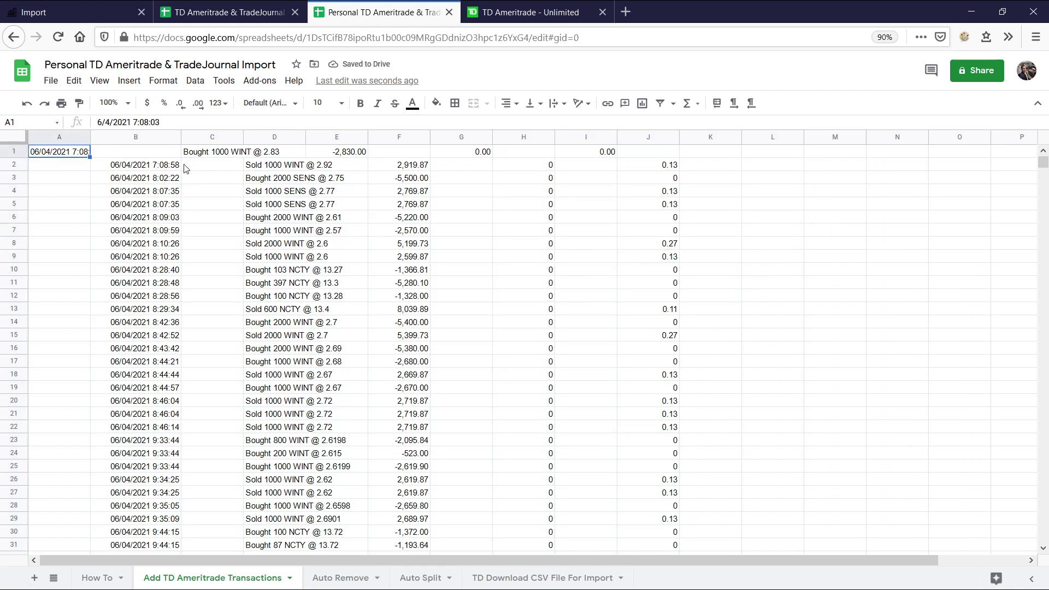
shift+click(609, 157)
key(ctrl+c)
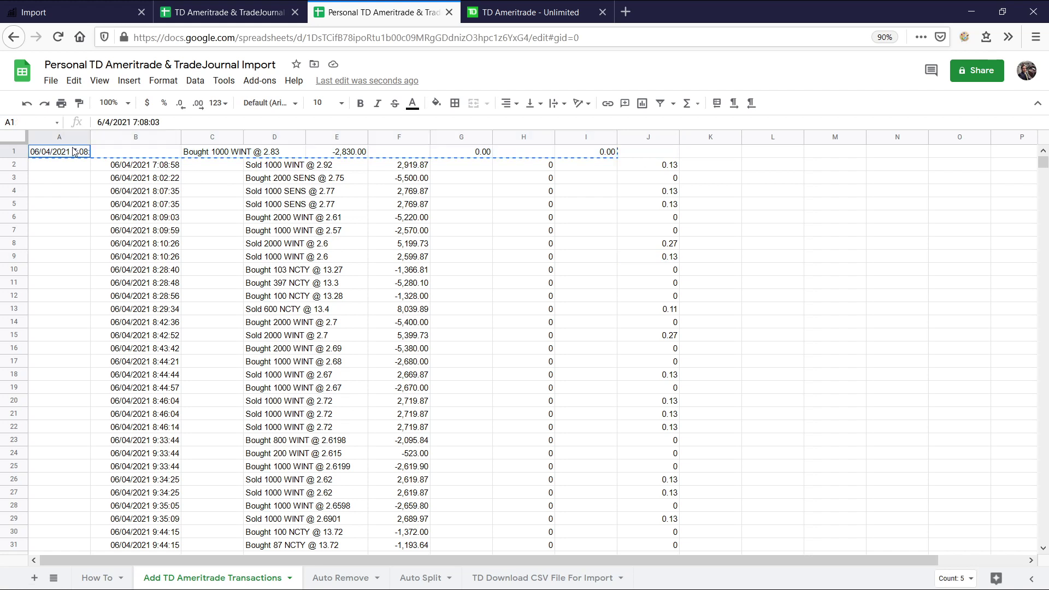
click(146, 153)
key(ctrl+v)
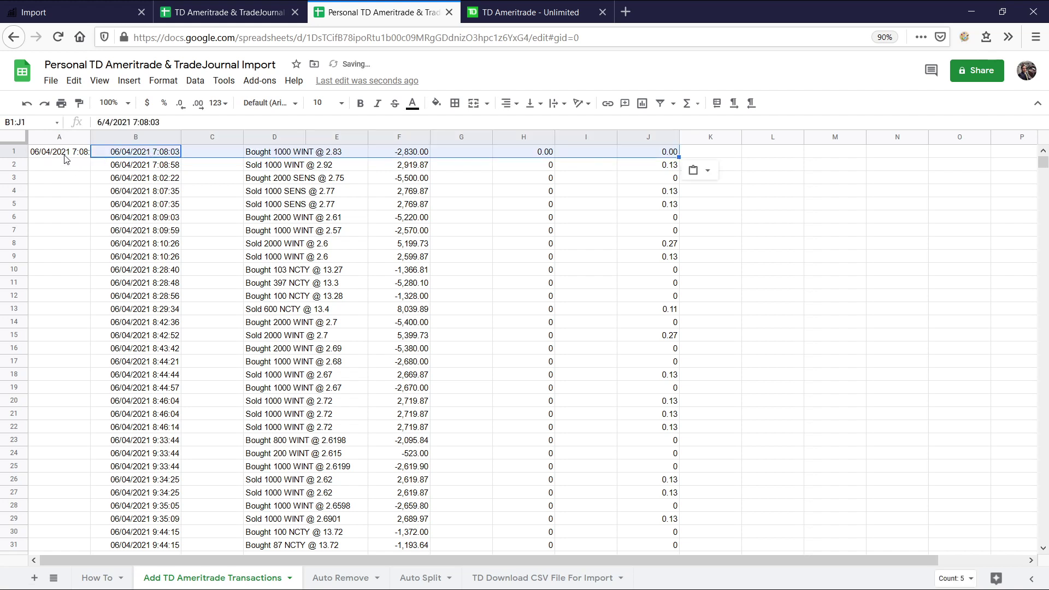
click(65, 156)
key(Delete)
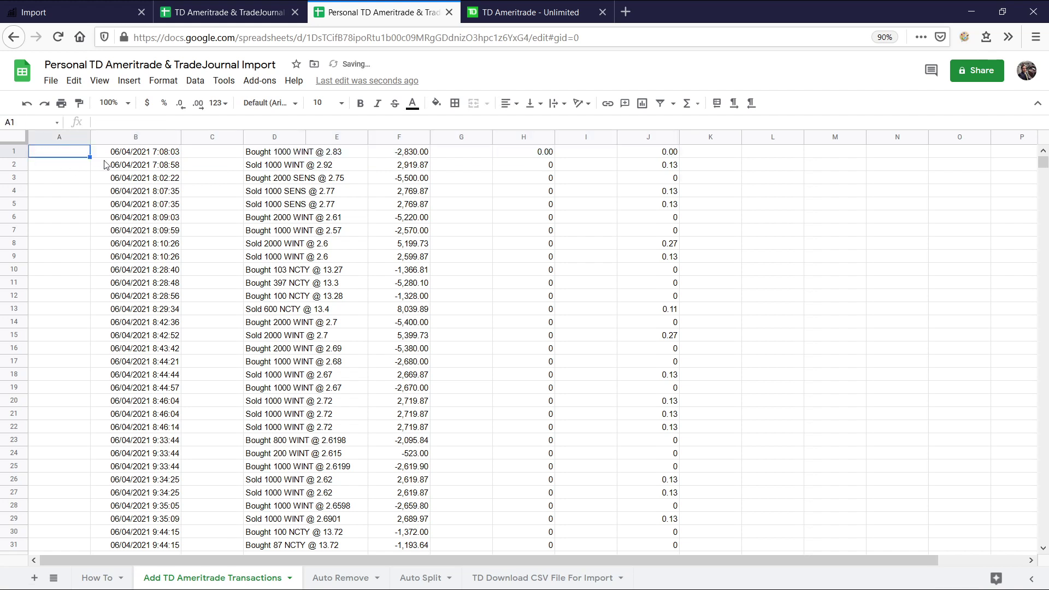
Check the Auto Remove, Auto Split and TD Download CSV sheets, ending on How To.
click(123, 157)
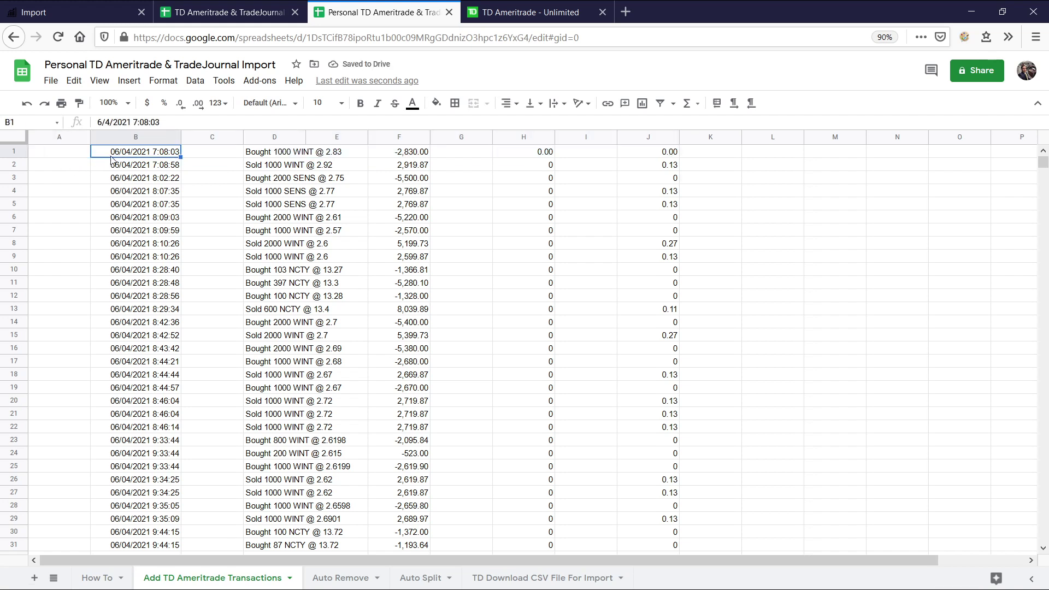
click(328, 581)
click(421, 582)
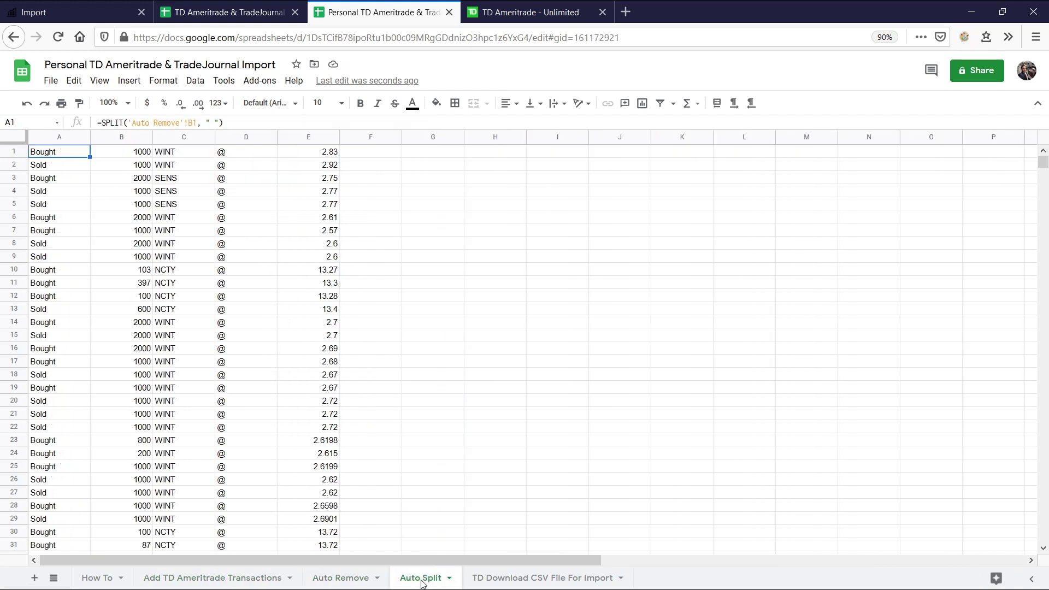
click(235, 581)
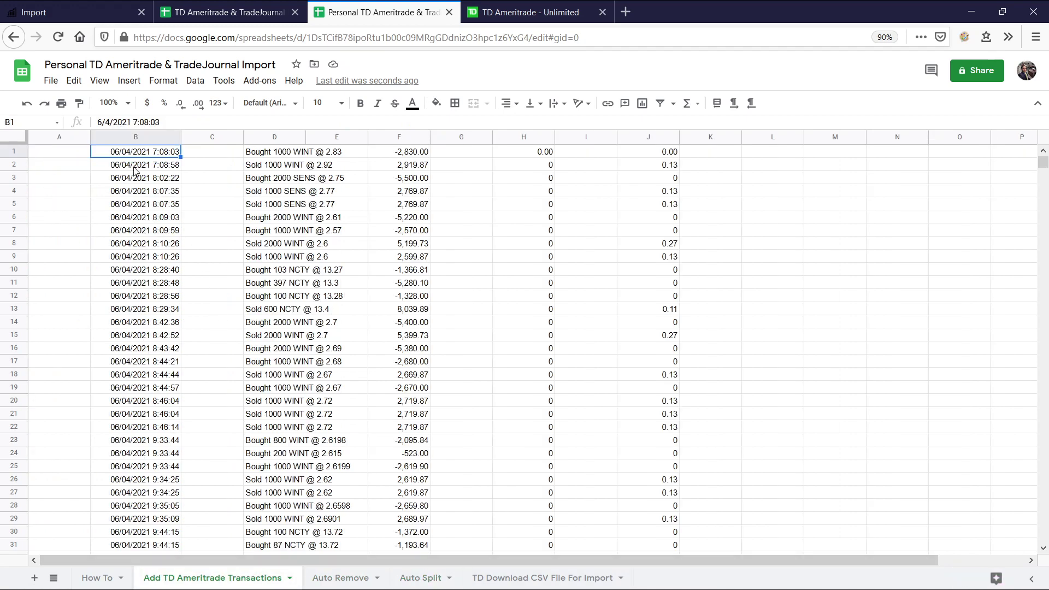
scroll(383, 246, down, 5)
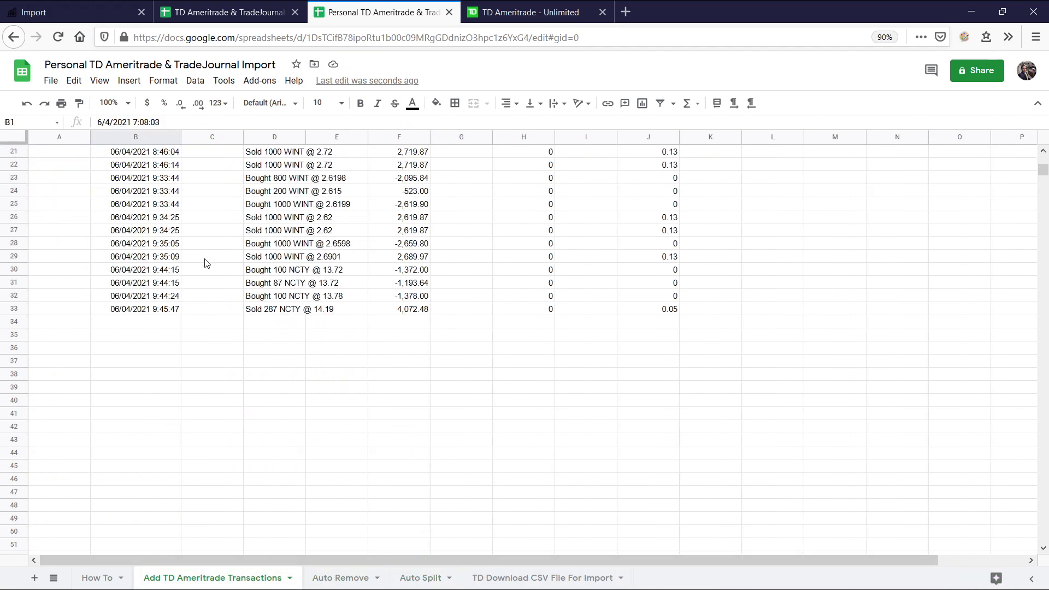
scroll(206, 265, up, 5)
click(219, 296)
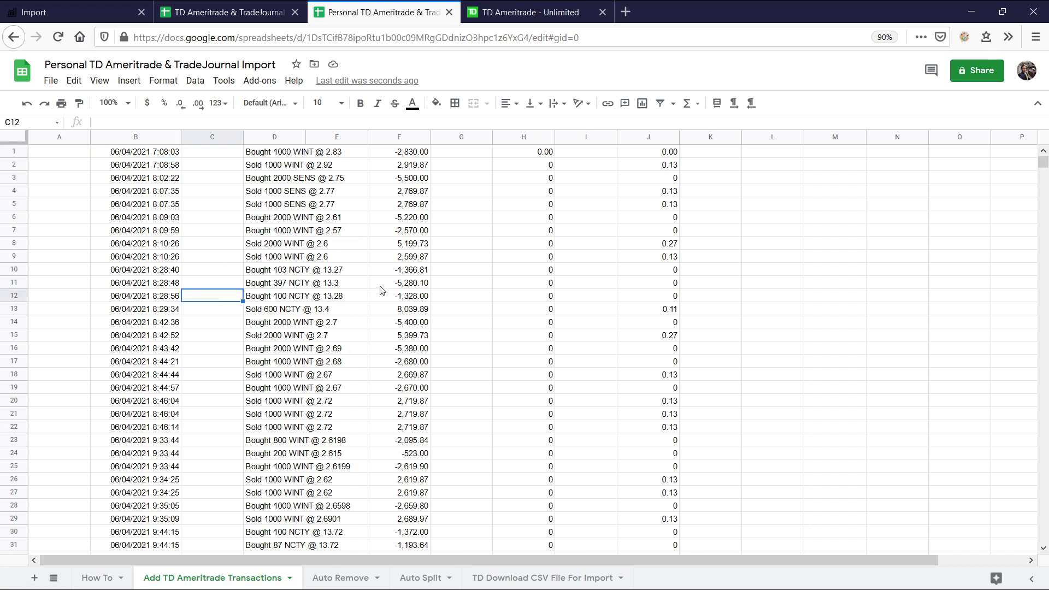
click(511, 580)
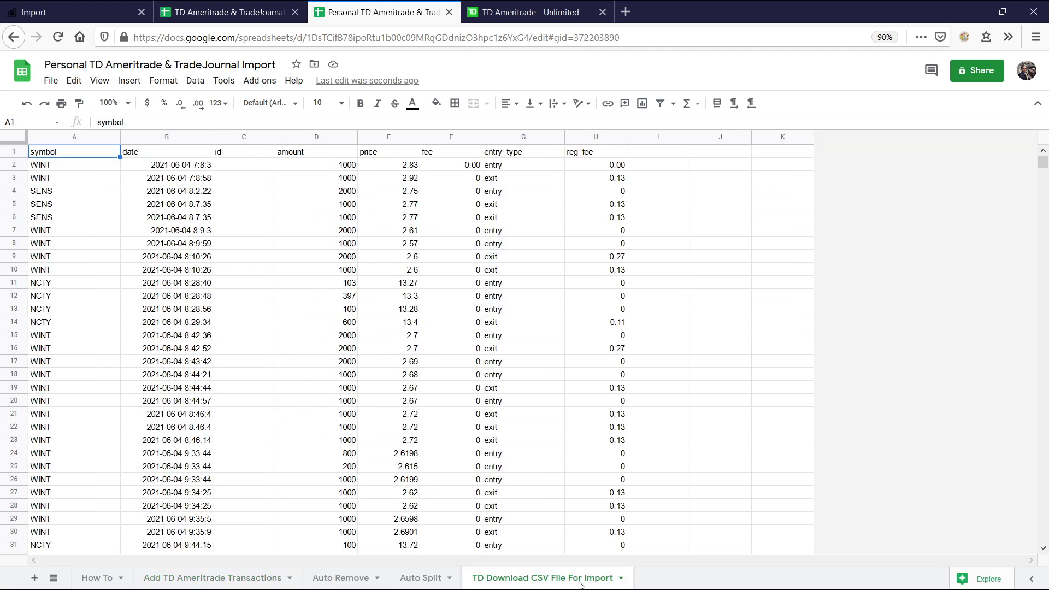
click(91, 578)
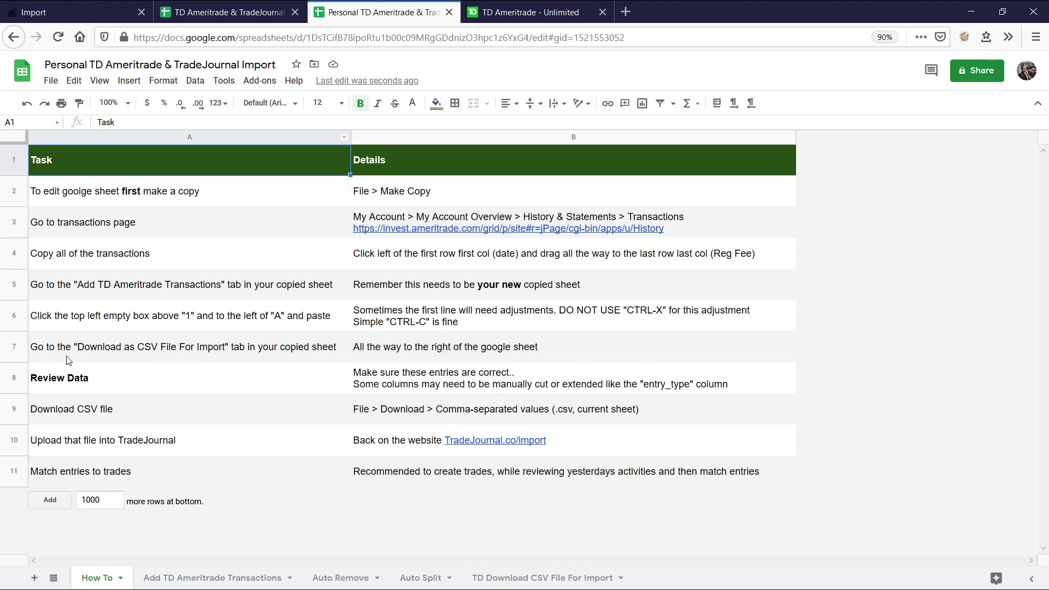
Look over the TD Download CSV File For Import sheet's File > Download formats, then dismiss them.
click(41, 355)
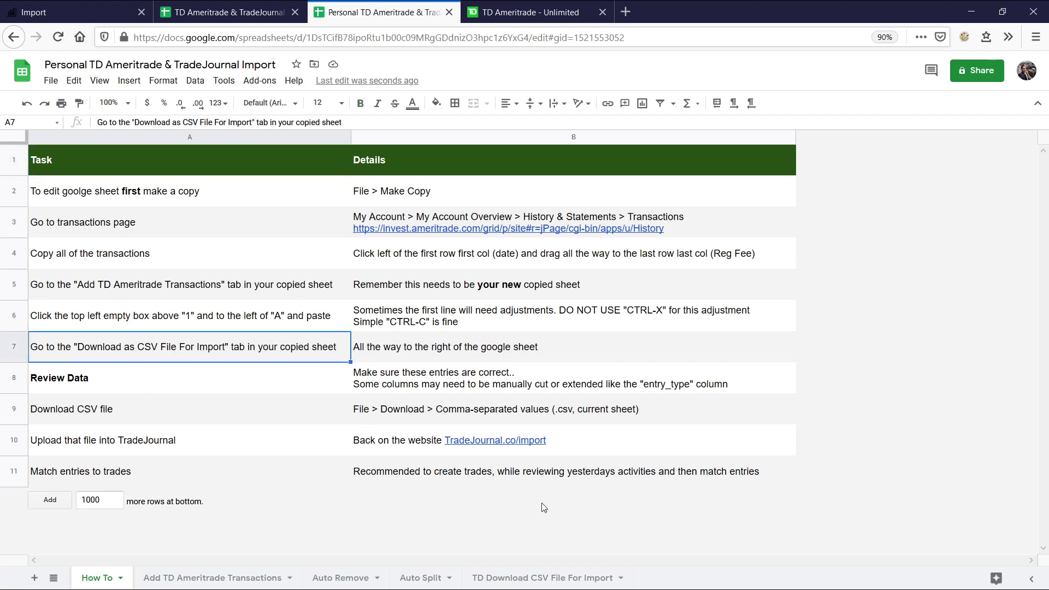
click(517, 578)
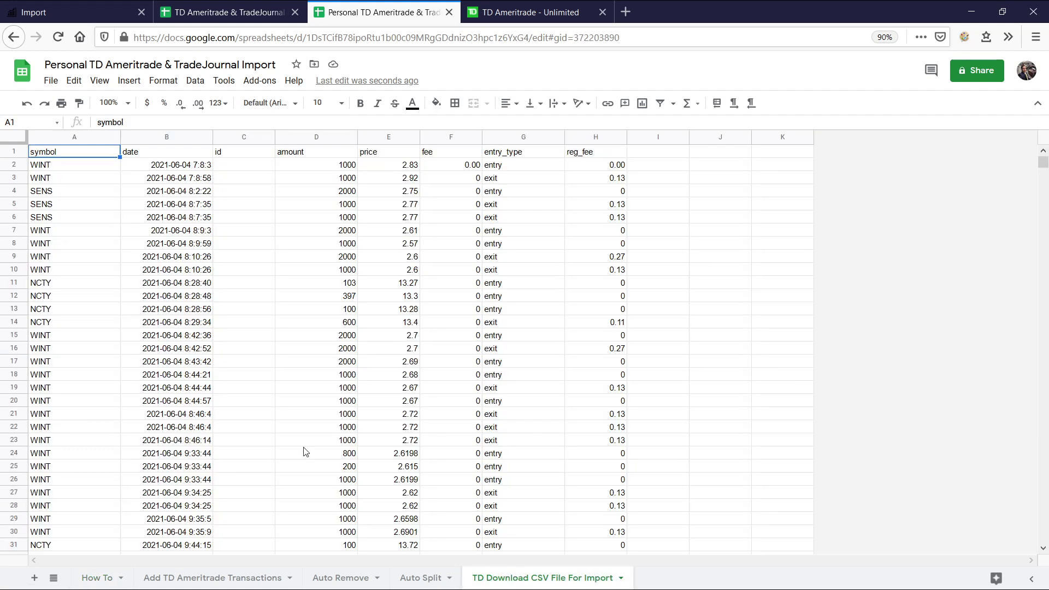
click(51, 80)
mouse_move(101, 247)
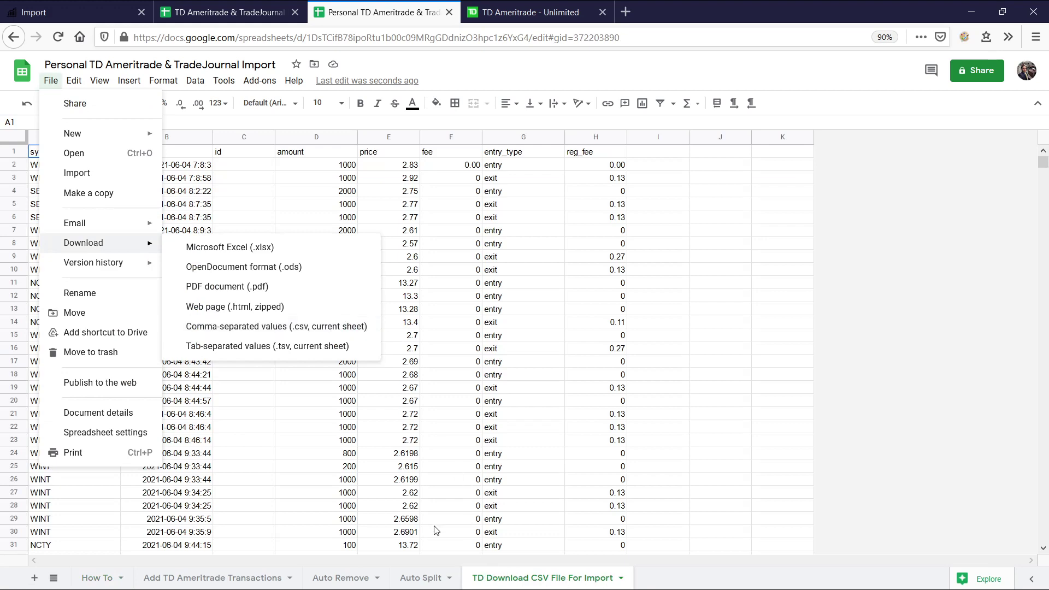
click(408, 509)
Check the data on the Add TD Ameritrade Transactions, Auto Remove and Auto Split sheets.
click(198, 578)
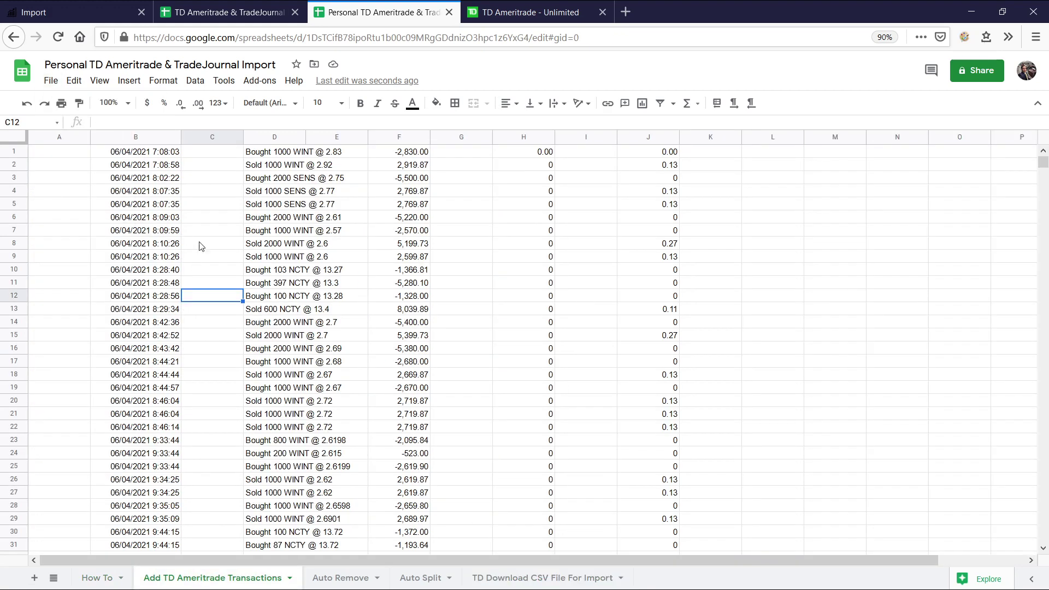
scroll(361, 284, down, 4)
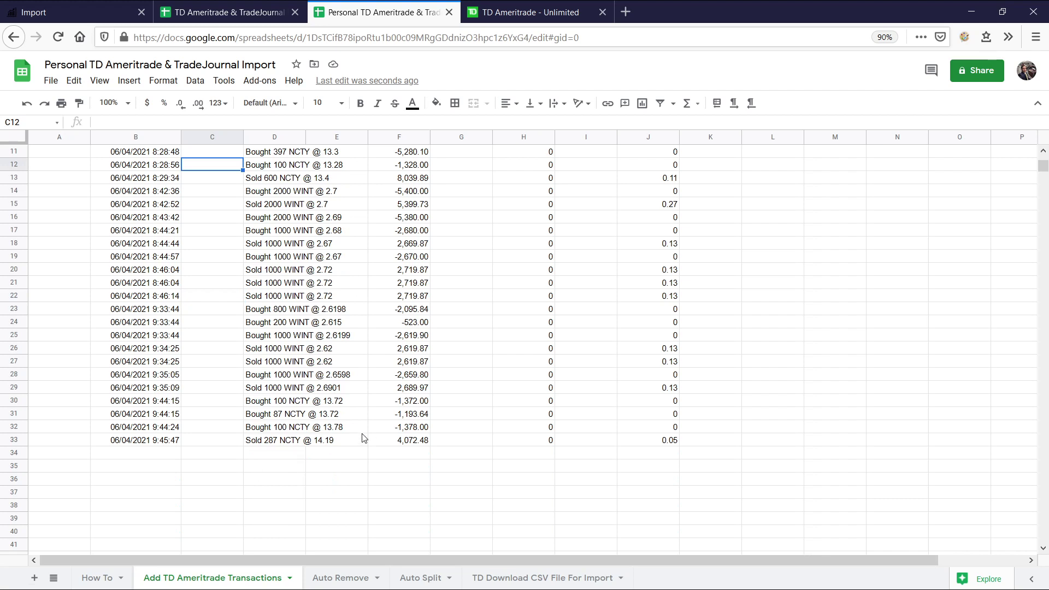
click(350, 505)
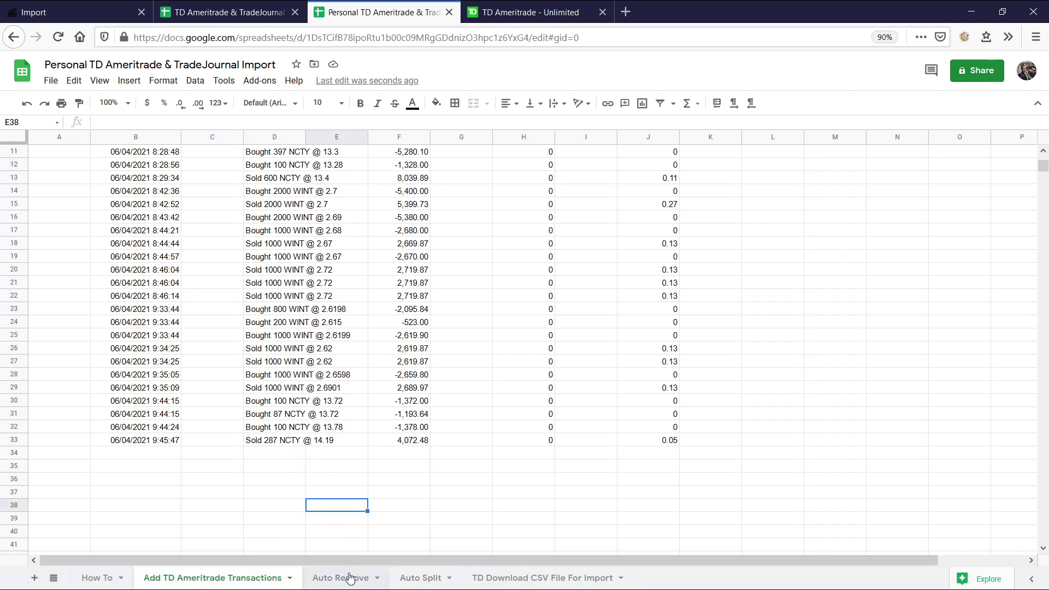
click(333, 579)
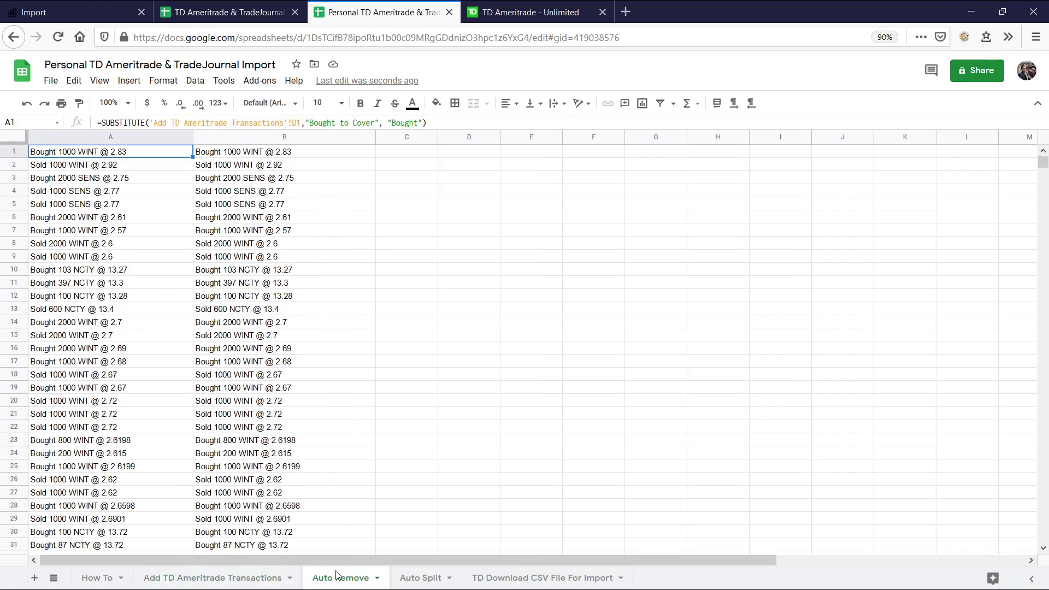
click(425, 579)
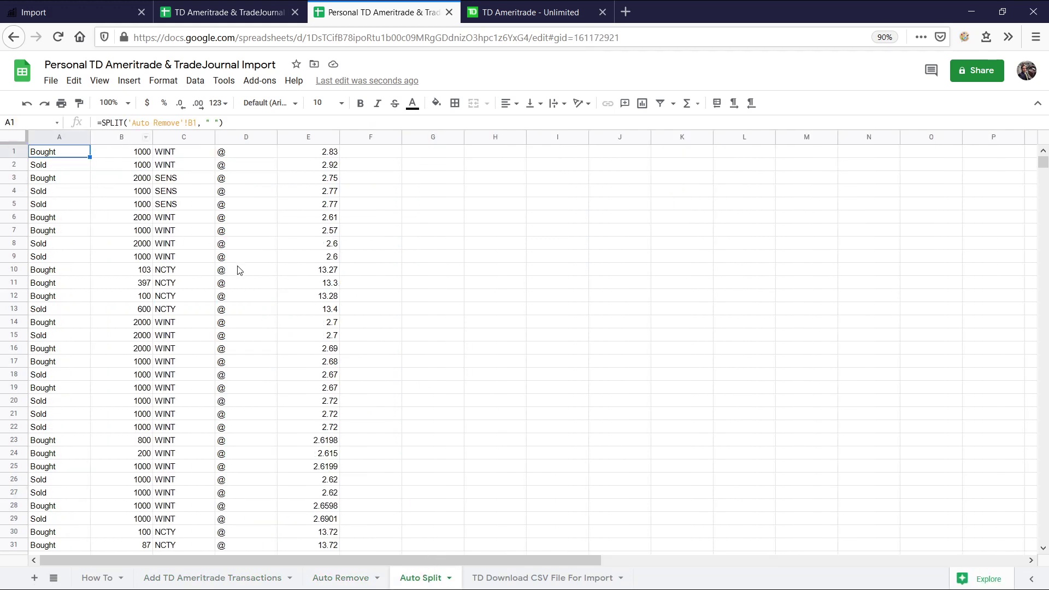
click(469, 349)
click(492, 579)
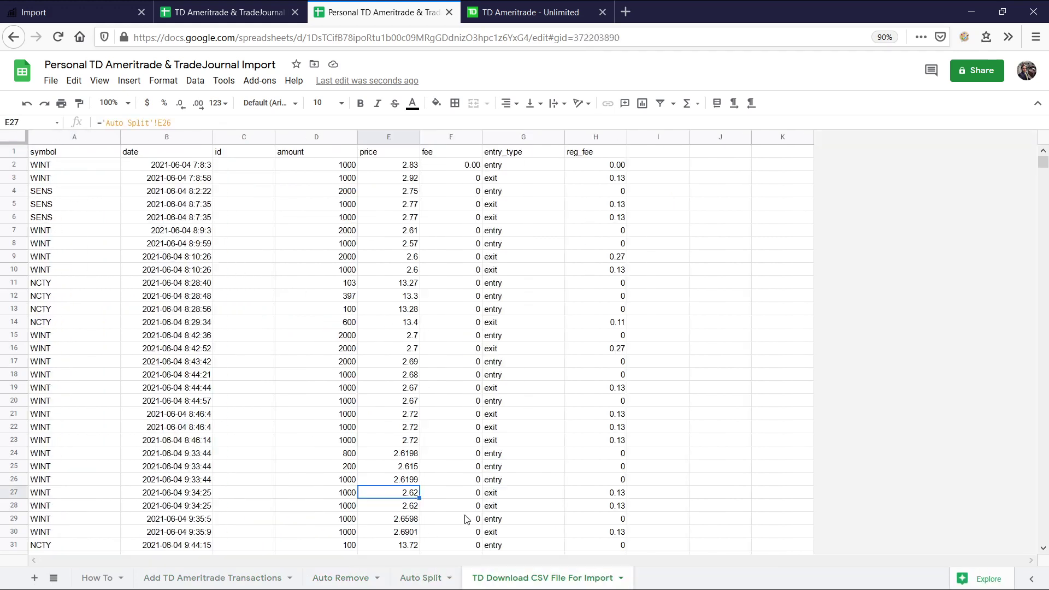
Download the TD Download CSV File For Import sheet as comma-separated values (.csv).
click(58, 85)
mouse_move(143, 244)
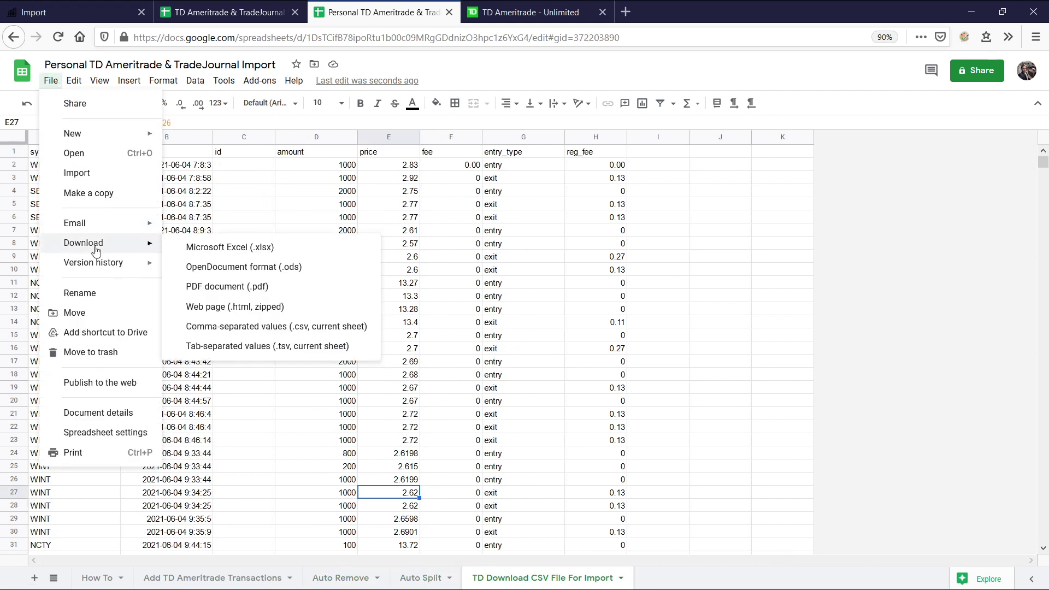
click(283, 327)
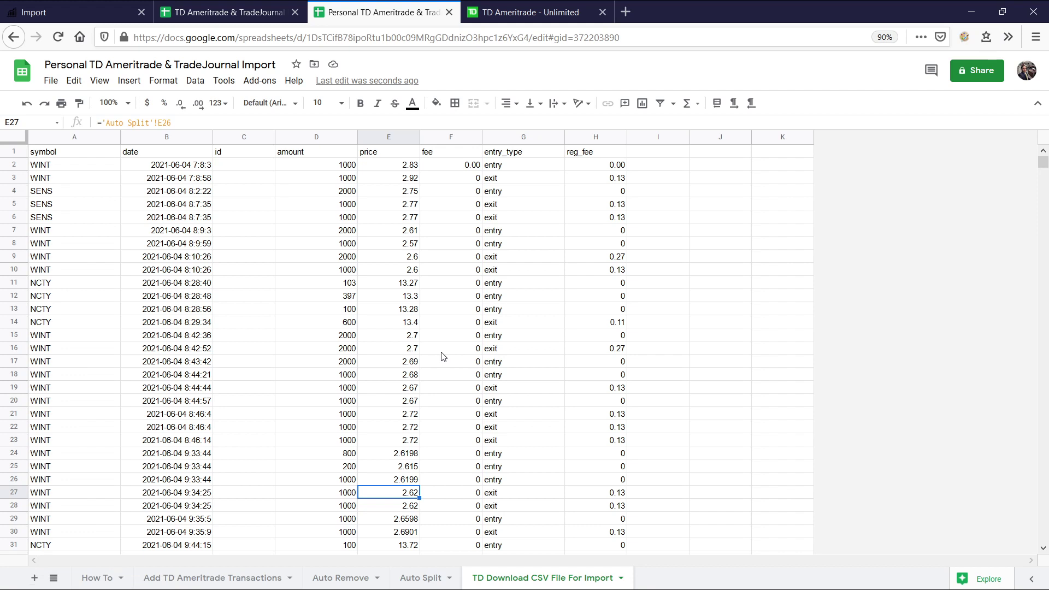
click(227, 12)
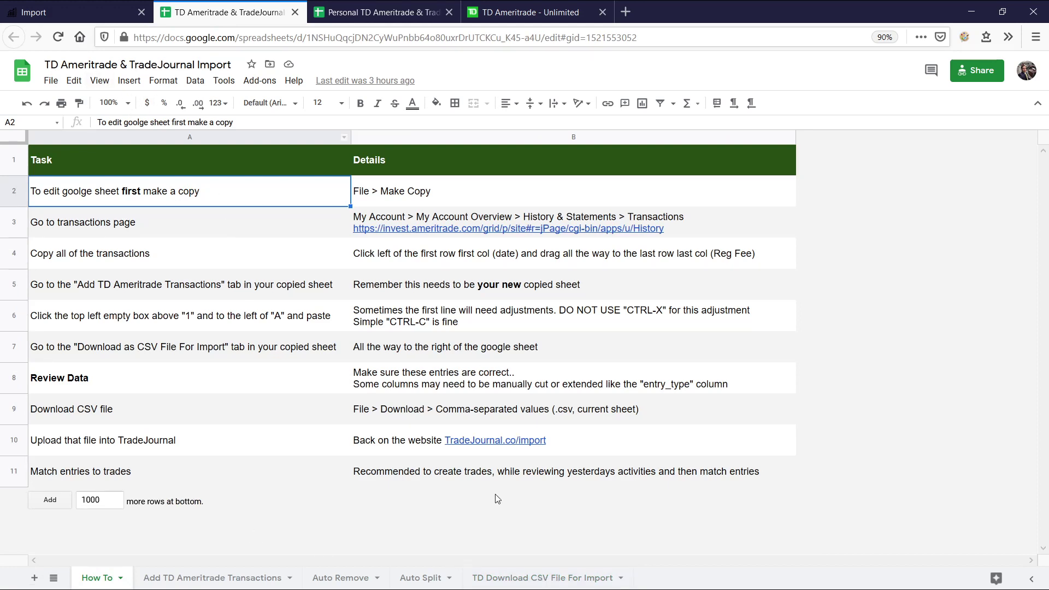
Download the template's TD Download CSV File For Import sheet as a CSV file.
click(516, 580)
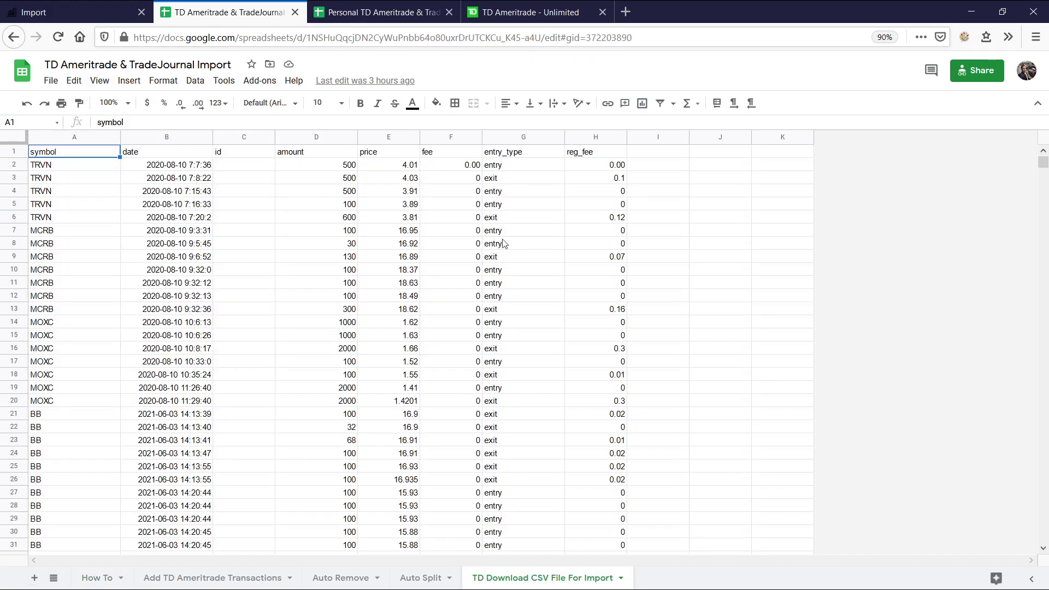
scroll(547, 295, down, 3)
scroll(219, 366, up, 3)
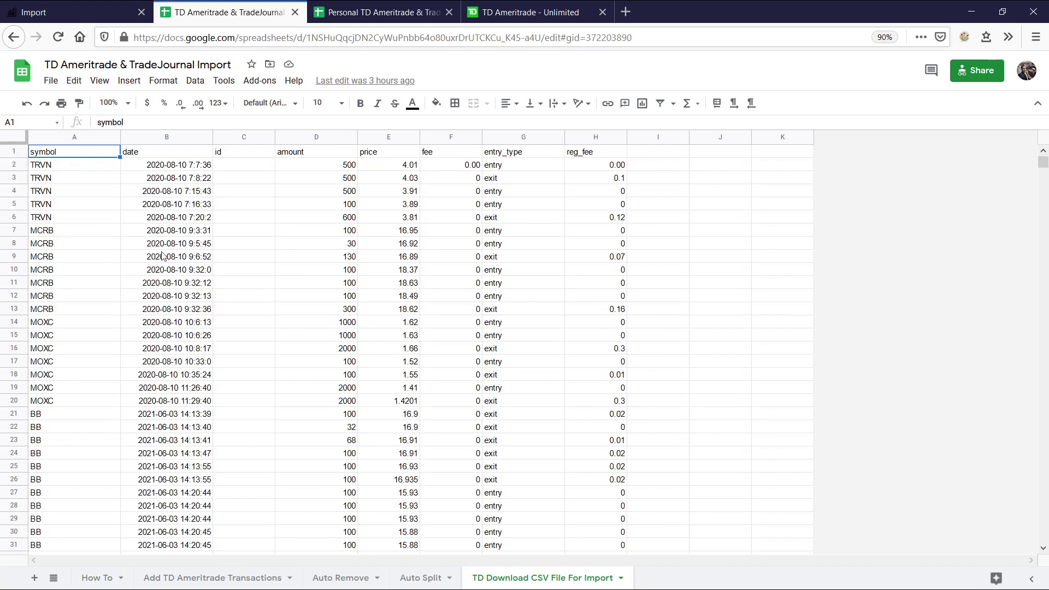
click(49, 81)
click(524, 466)
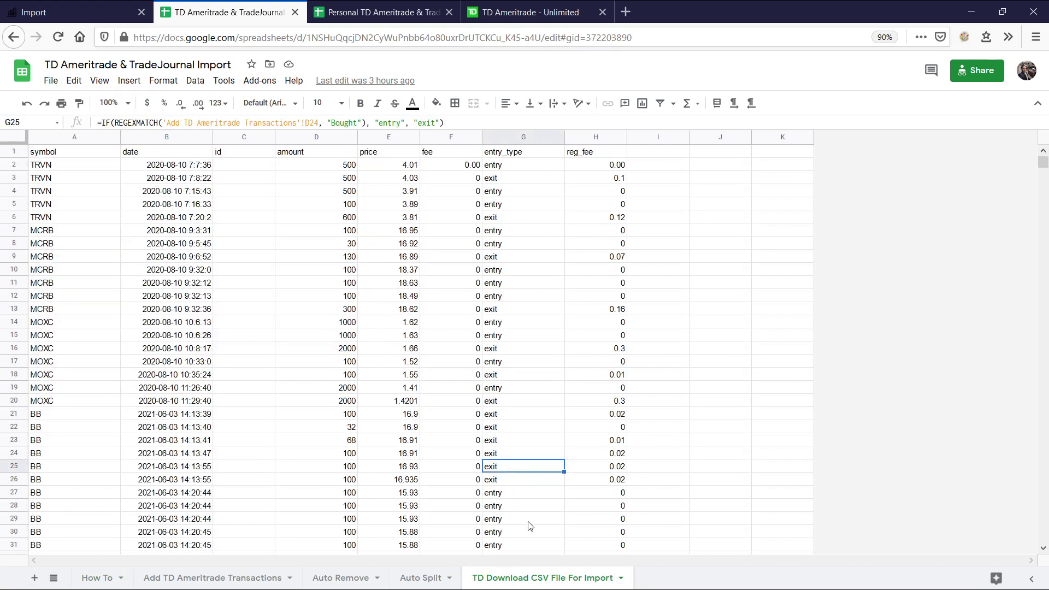
click(50, 81)
mouse_move(83, 242)
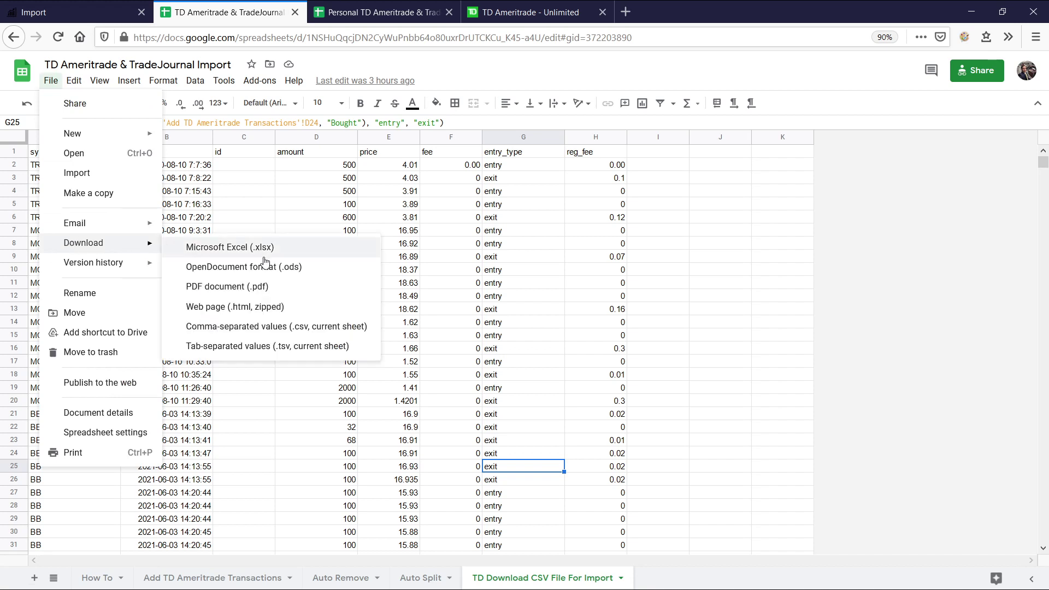
click(259, 328)
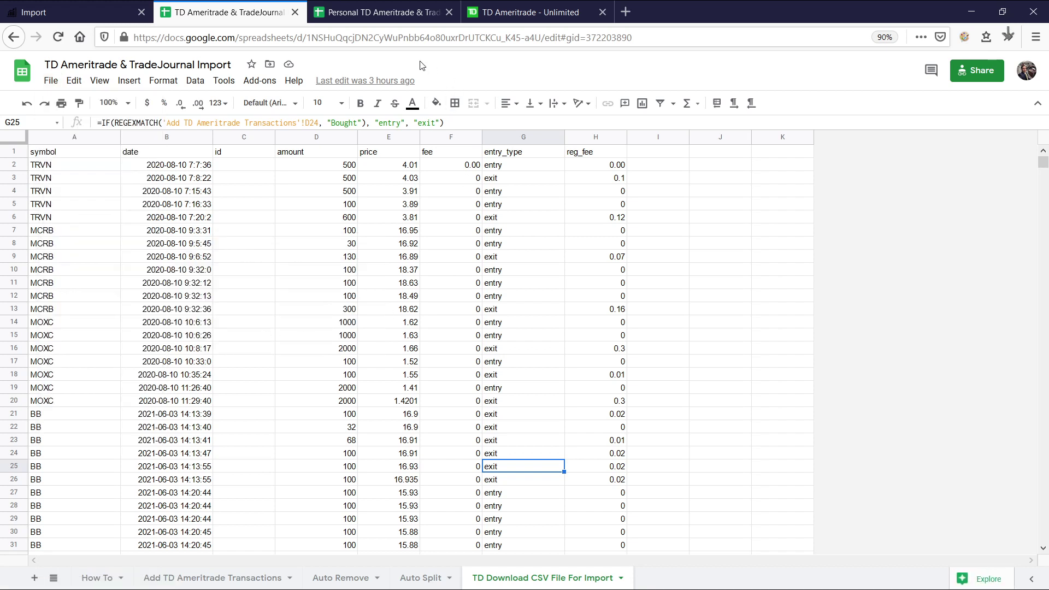
Check the TD Ameritrade transactions and TradeJournal import tabs, then return to the template spreadsheet.
click(494, 17)
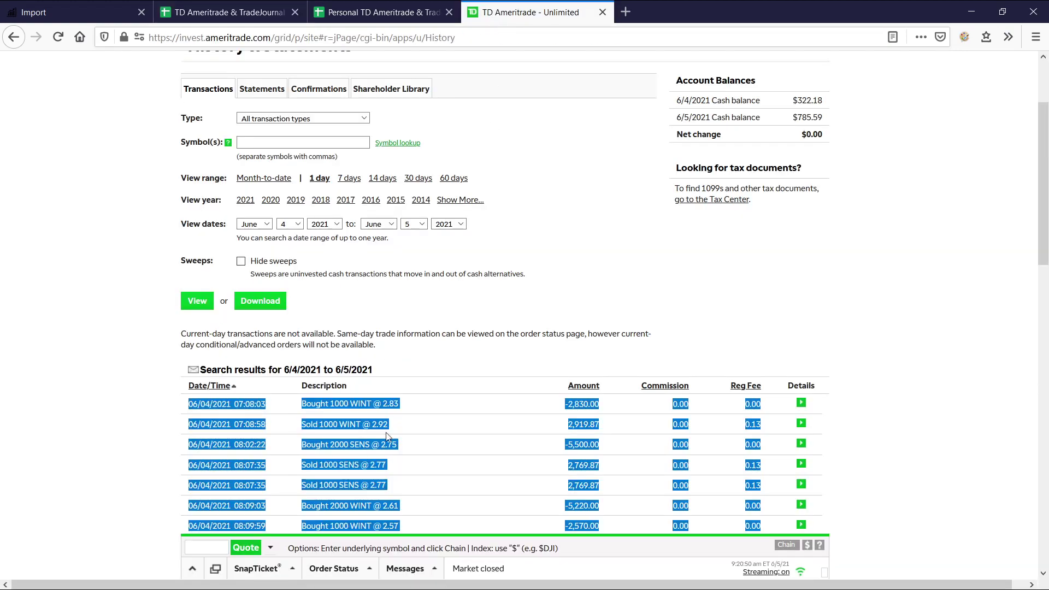
scroll(391, 432, down, 2)
click(515, 330)
scroll(516, 330, up, 4)
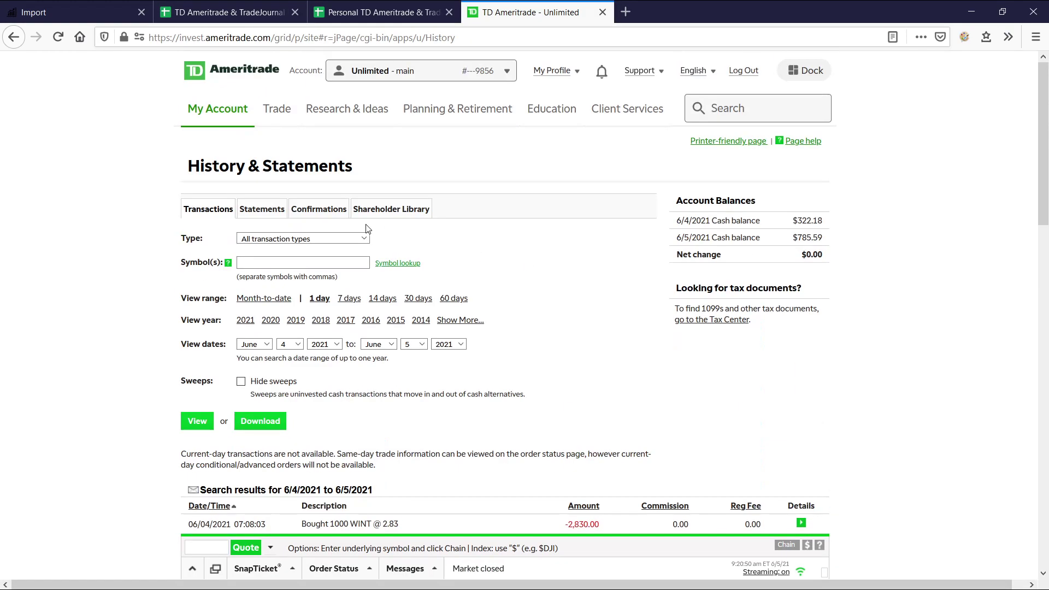
click(50, 9)
click(224, 12)
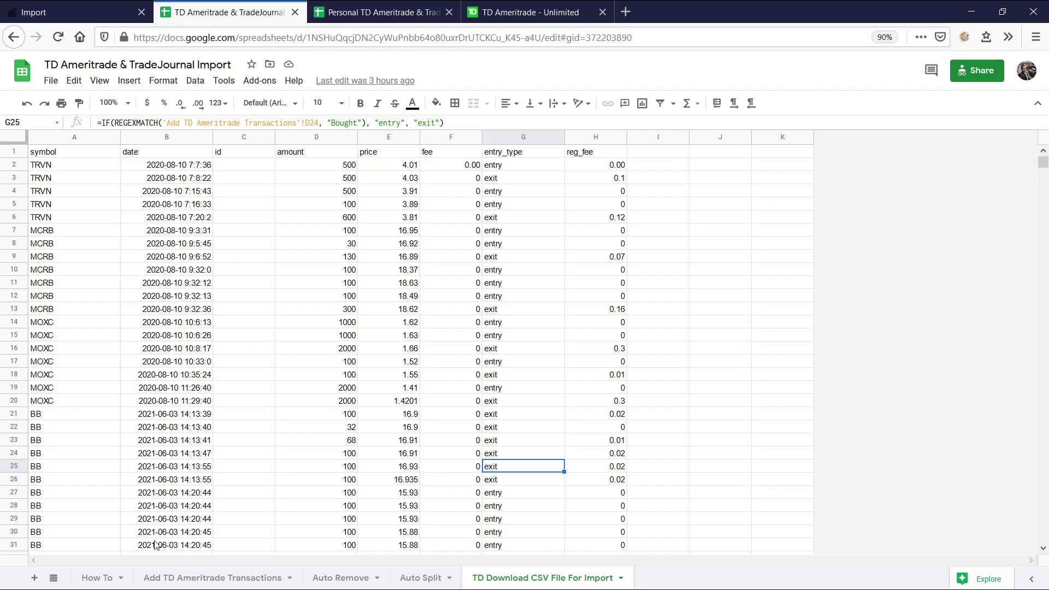
Review the How To sheet's Go to transactions page step against the TD Ameritrade history page.
click(95, 578)
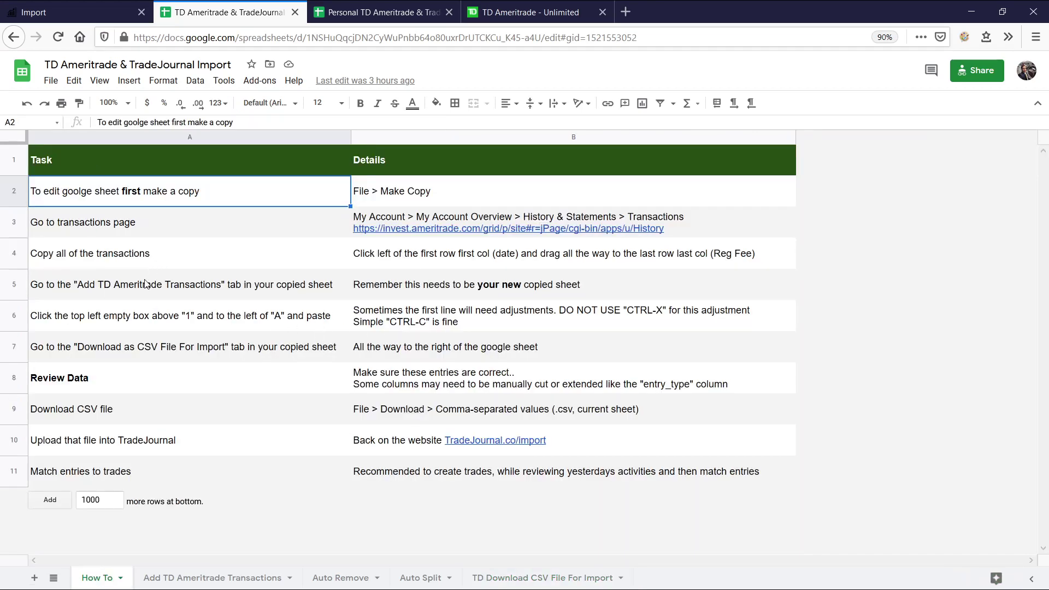
click(87, 291)
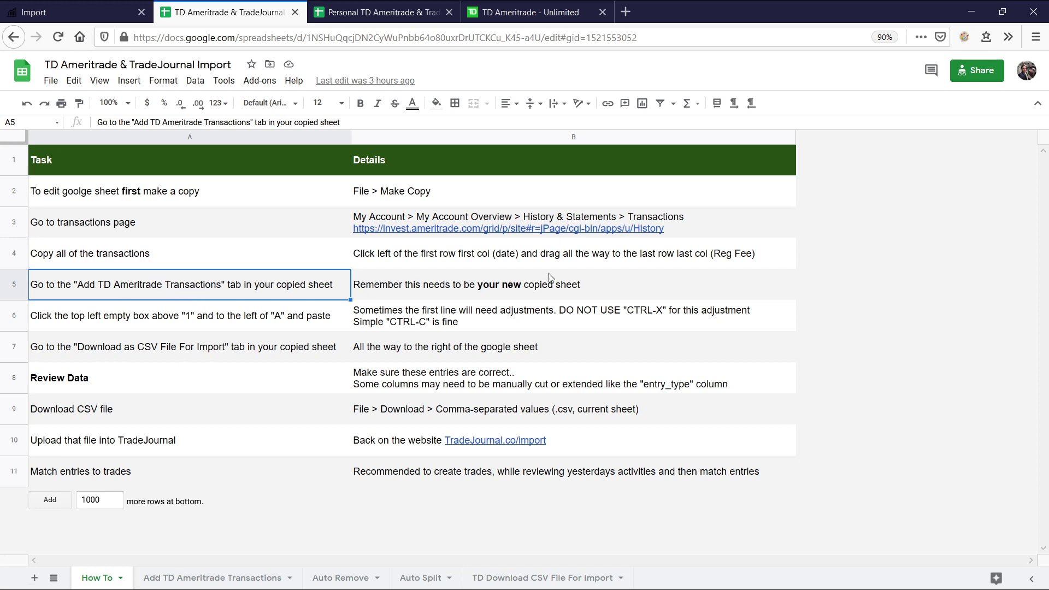
click(153, 236)
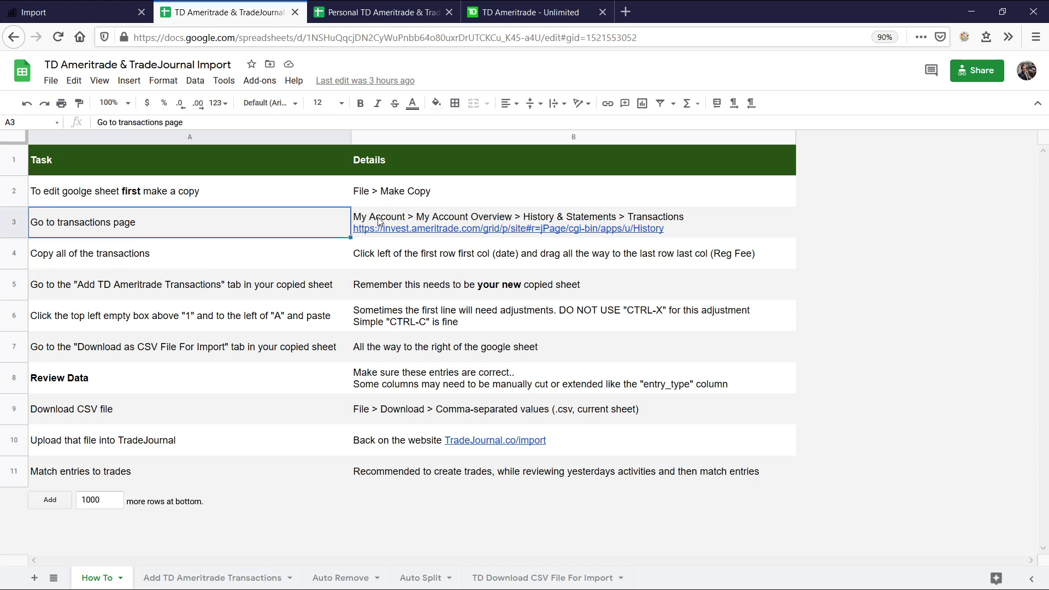
mouse_move(546, 225)
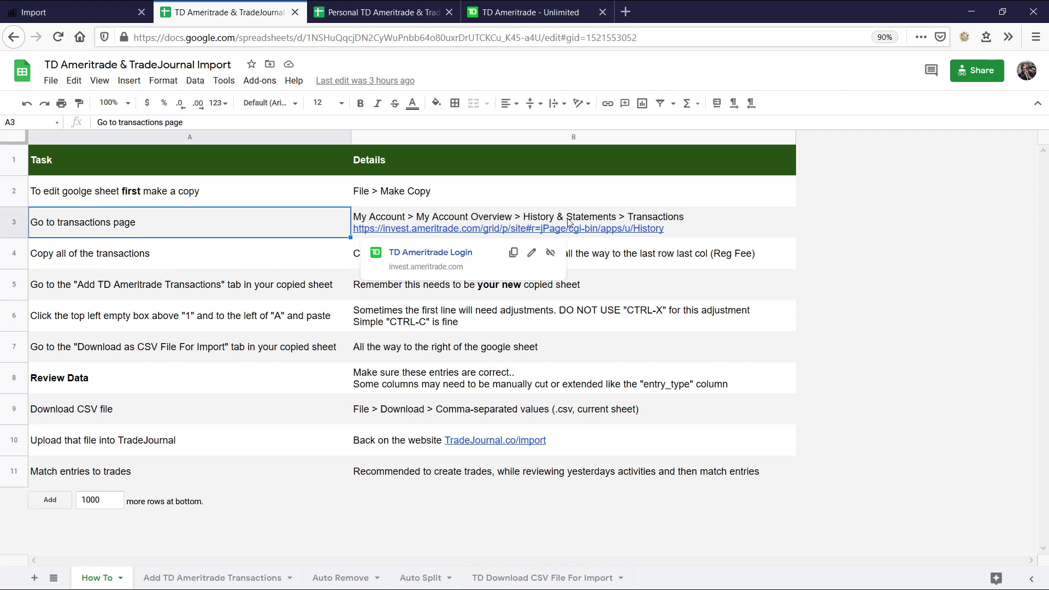
click(514, 22)
mouse_move(208, 116)
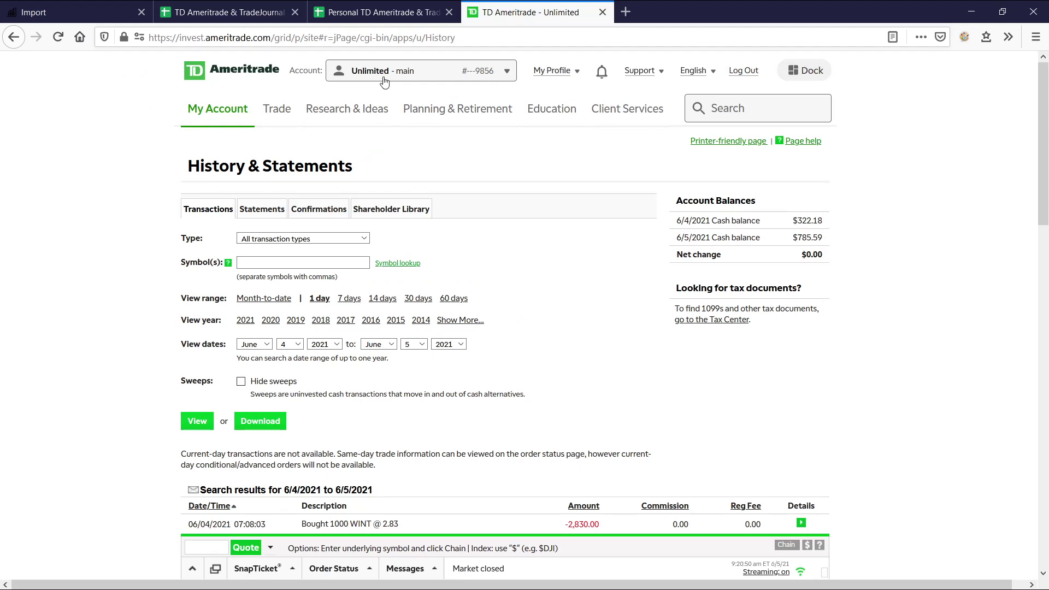
scroll(442, 277, down, 5)
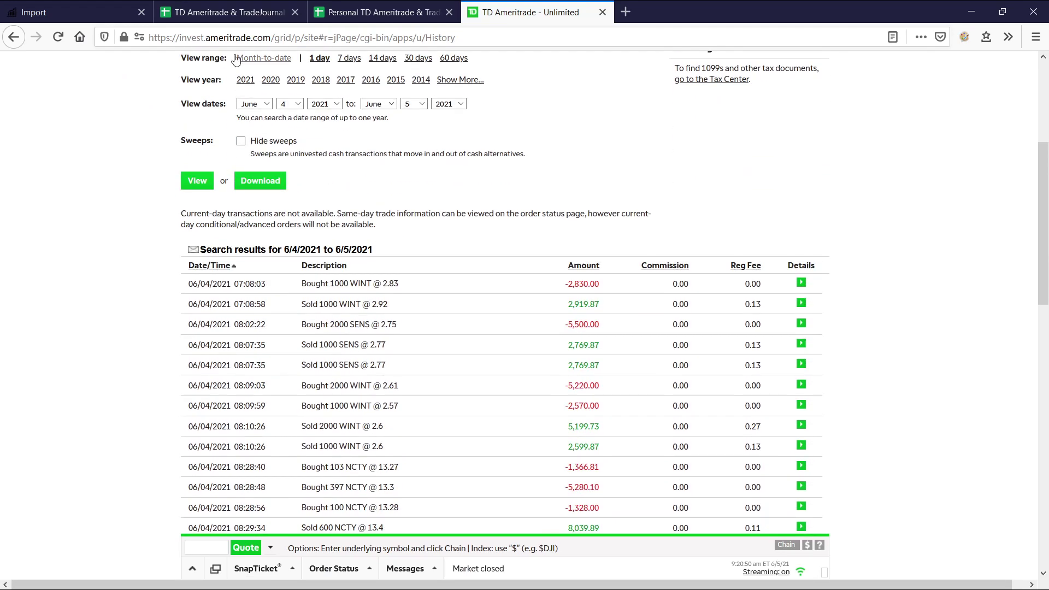
click(214, 12)
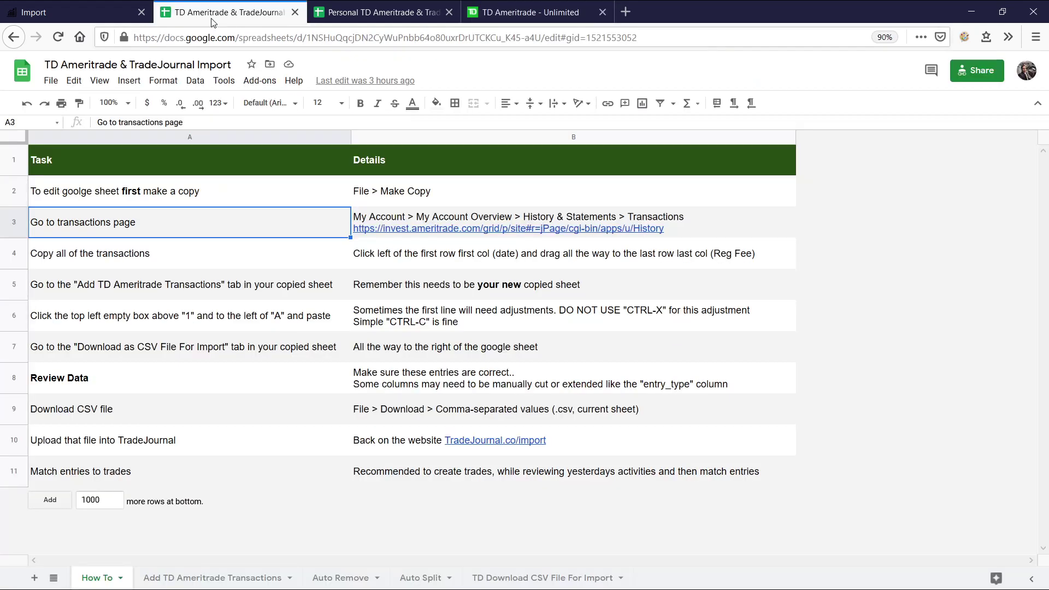
Import TD Download CSV File For Import(1) from Downloads, which gets rejected for empty symbols and dates.
click(80, 11)
scroll(466, 300, up, 3)
scroll(489, 352, down, 4)
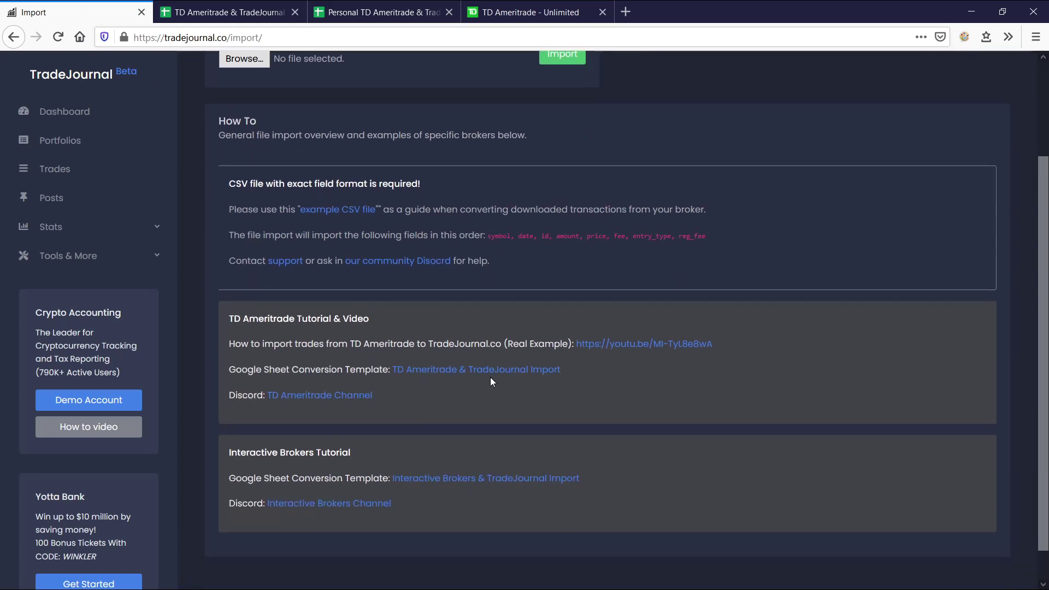
scroll(454, 343, up, 3)
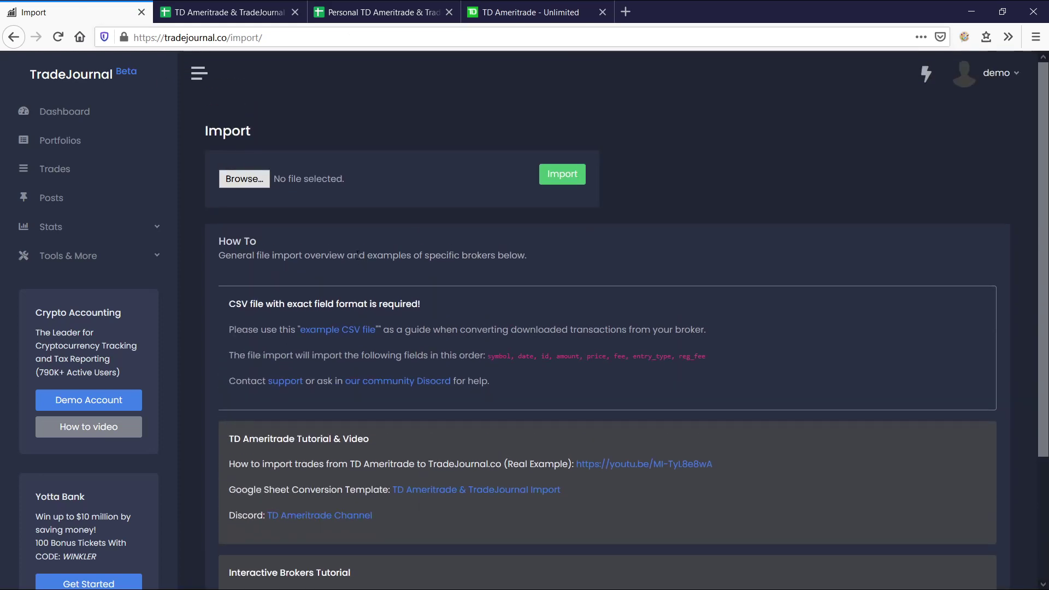
click(244, 180)
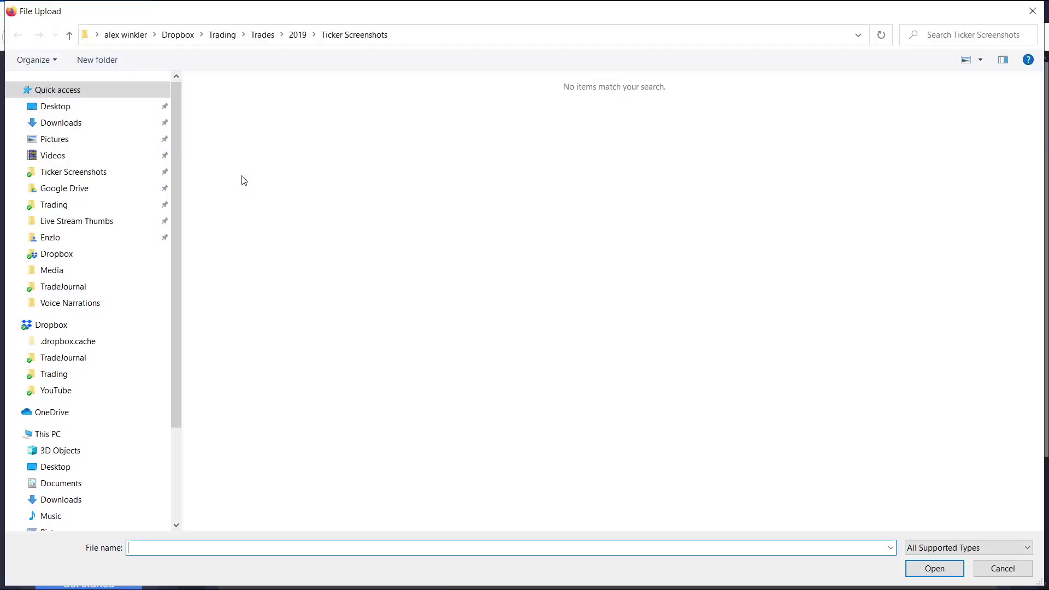
click(101, 122)
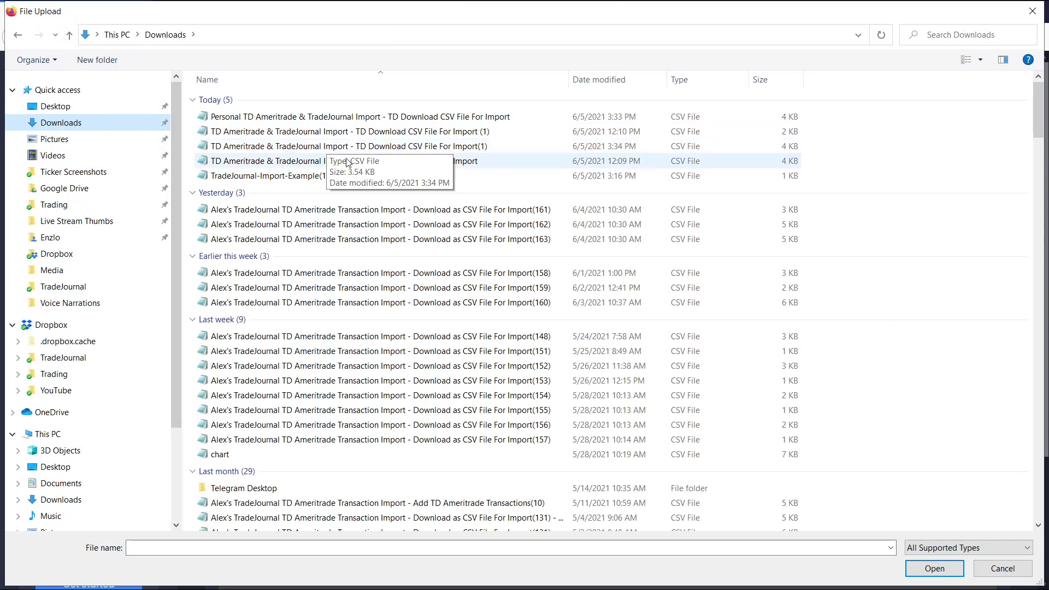
double_click(490, 148)
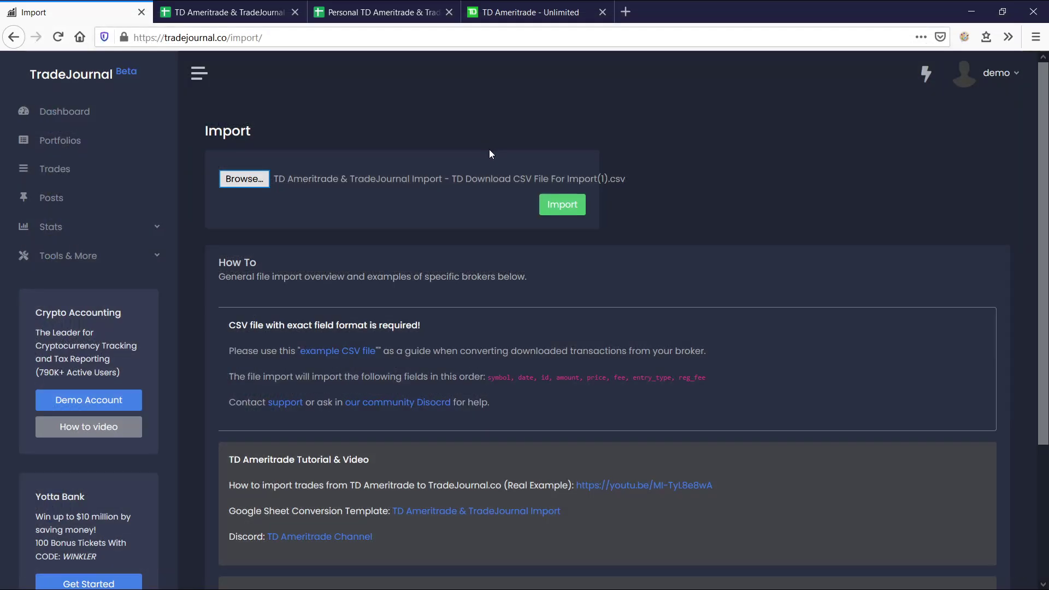
click(567, 215)
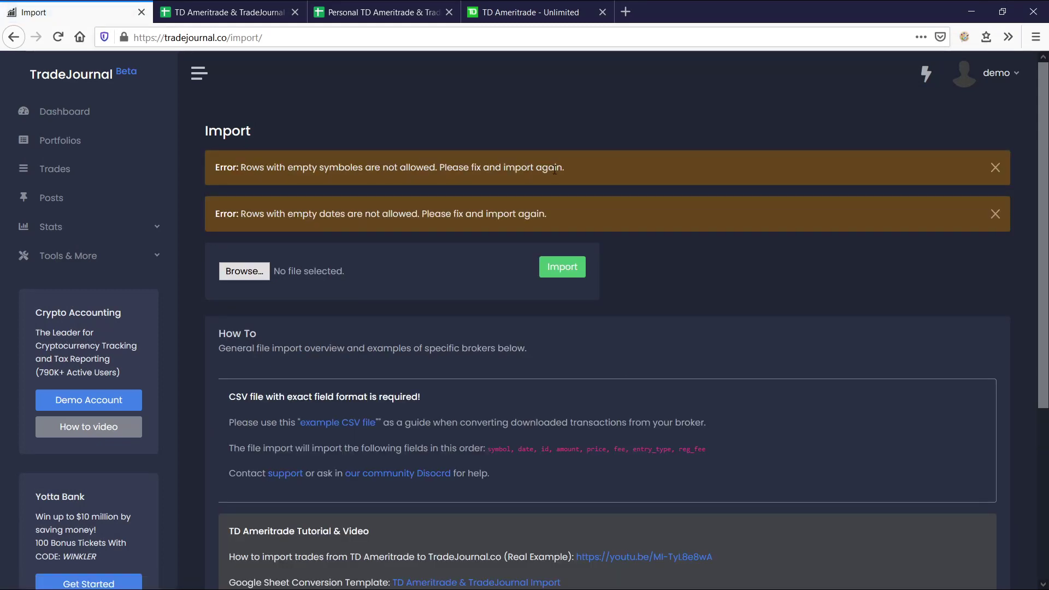
Open the rejected TD Download CSV File For Import(1) CSV for editing from Downloads.
click(242, 271)
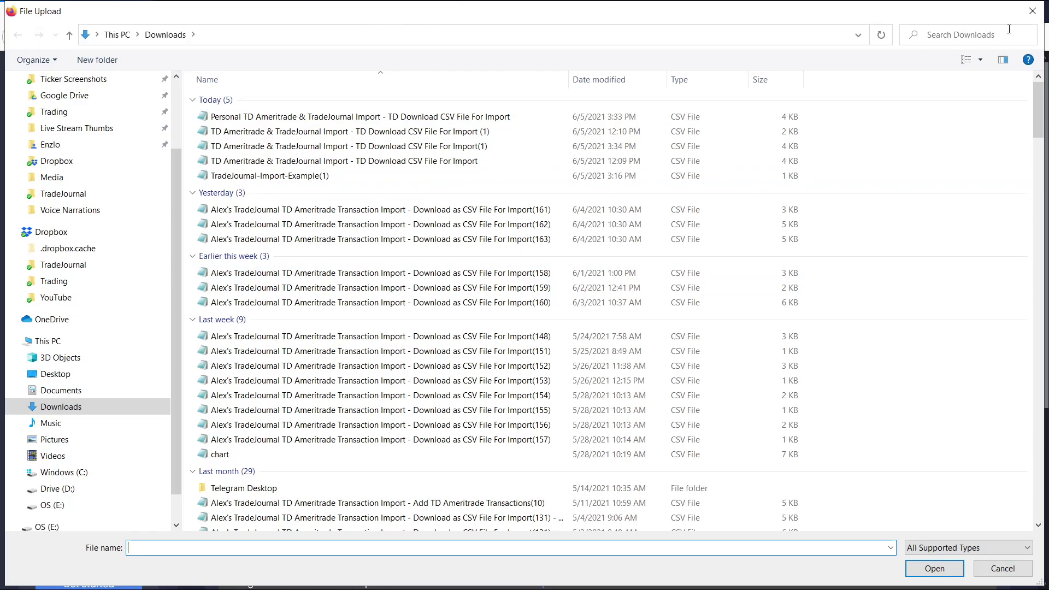
click(1033, 11)
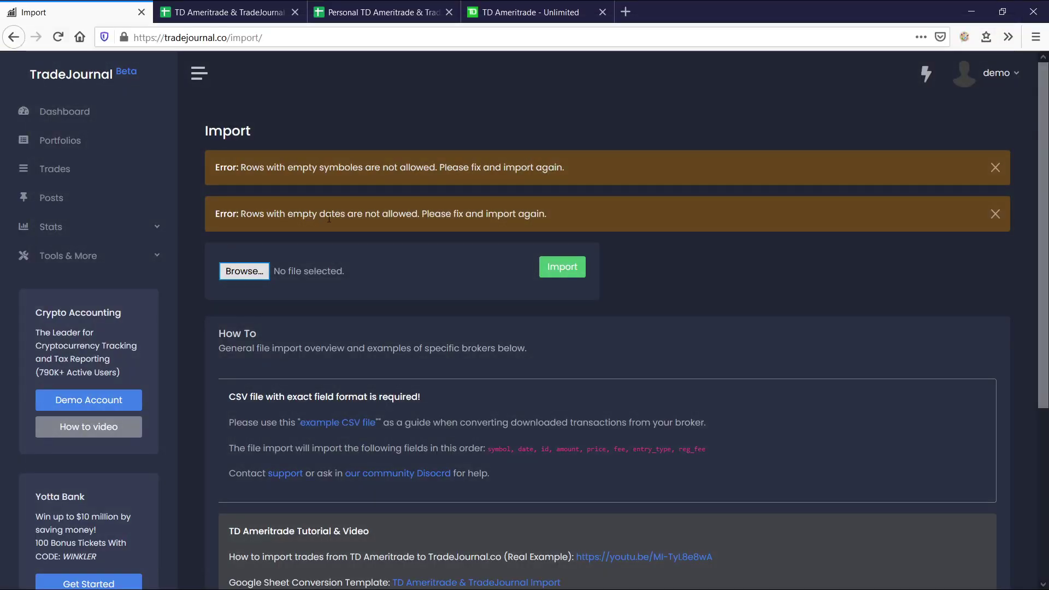
click(379, 271)
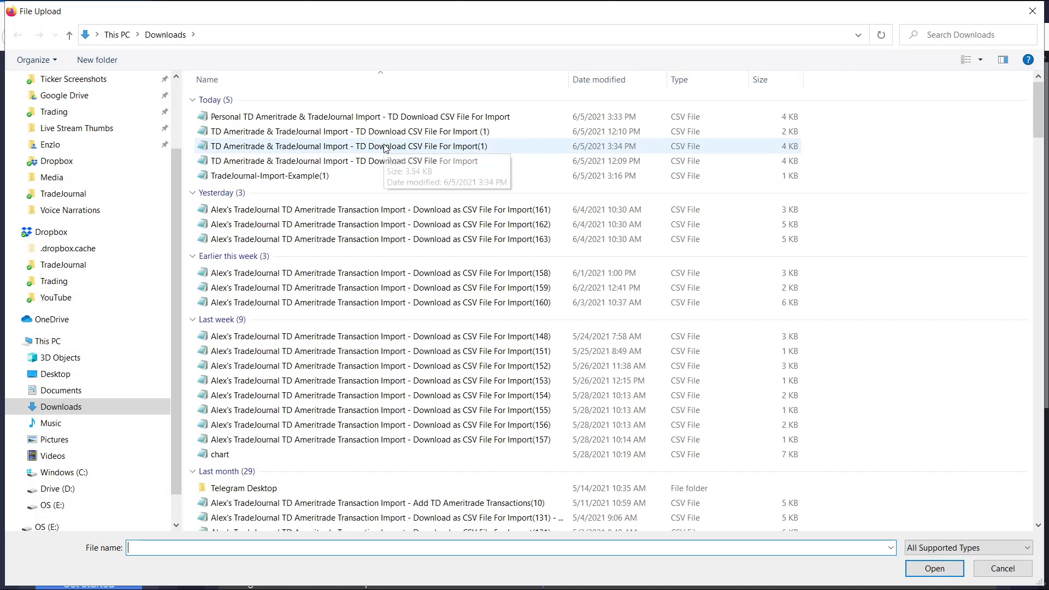
click(387, 148)
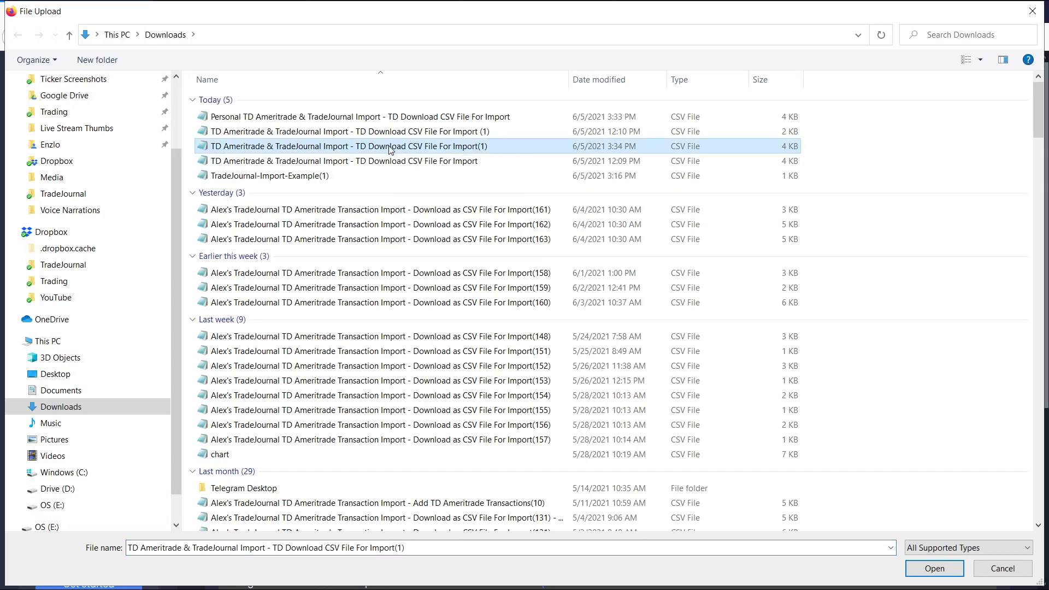
right_click(388, 146)
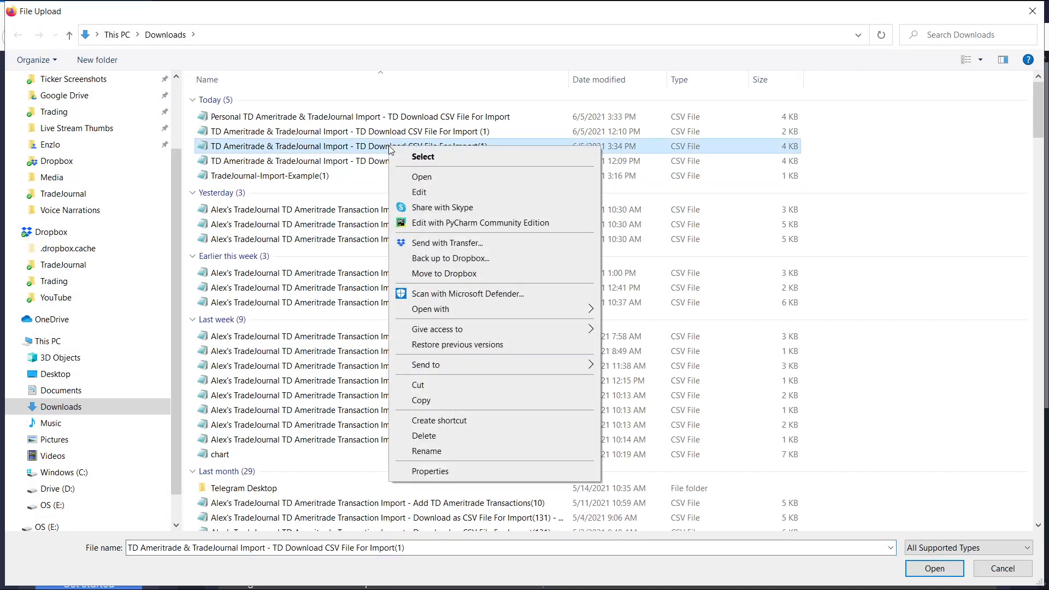
click(432, 192)
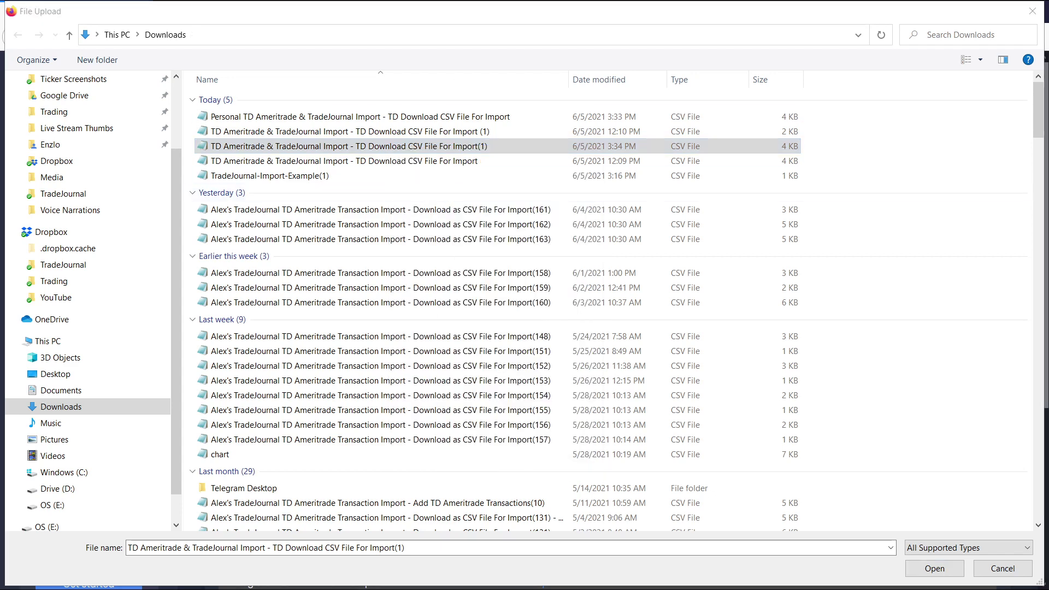
Delete the empty ,,,,,,exit, rows after the last BB row and save the CSV.
double_click(553, 124)
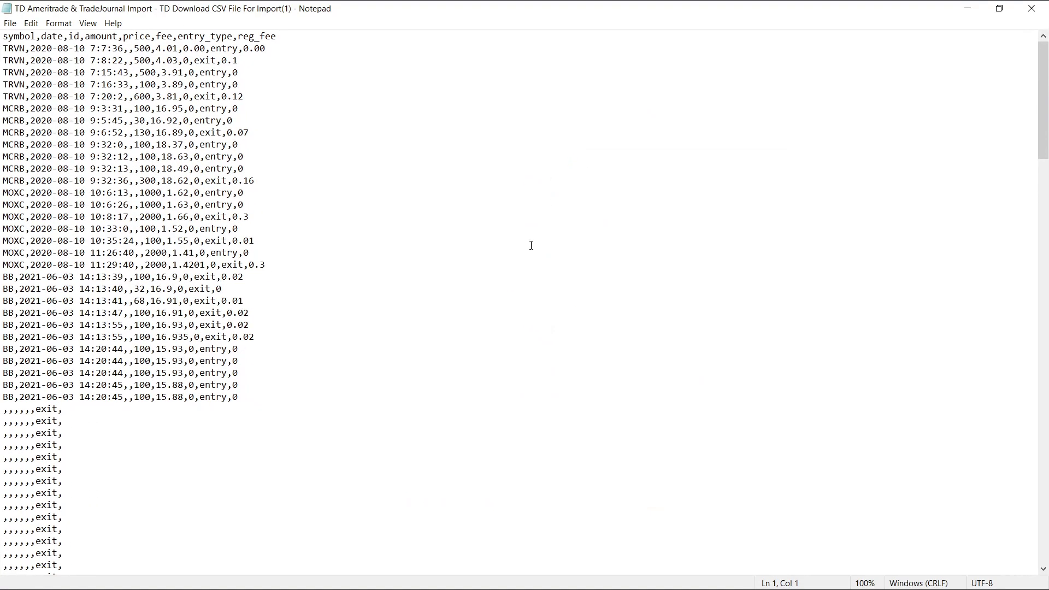
scroll(167, 417, down, 20)
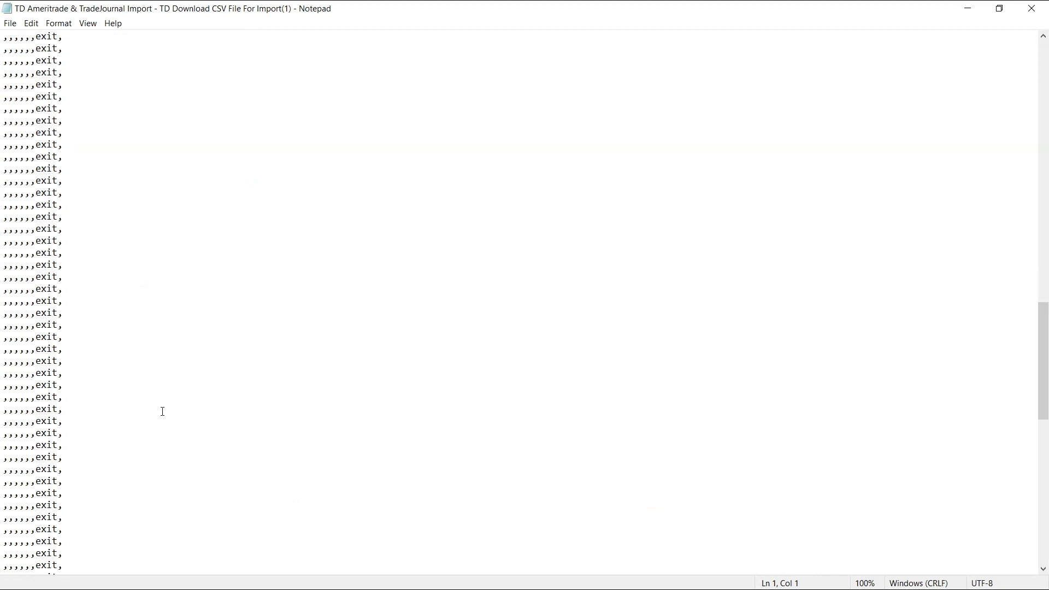
scroll(151, 424, up, 20)
scroll(199, 306, up, 15)
click(252, 216)
scroll(290, 373, down, 20)
shift+click(192, 539)
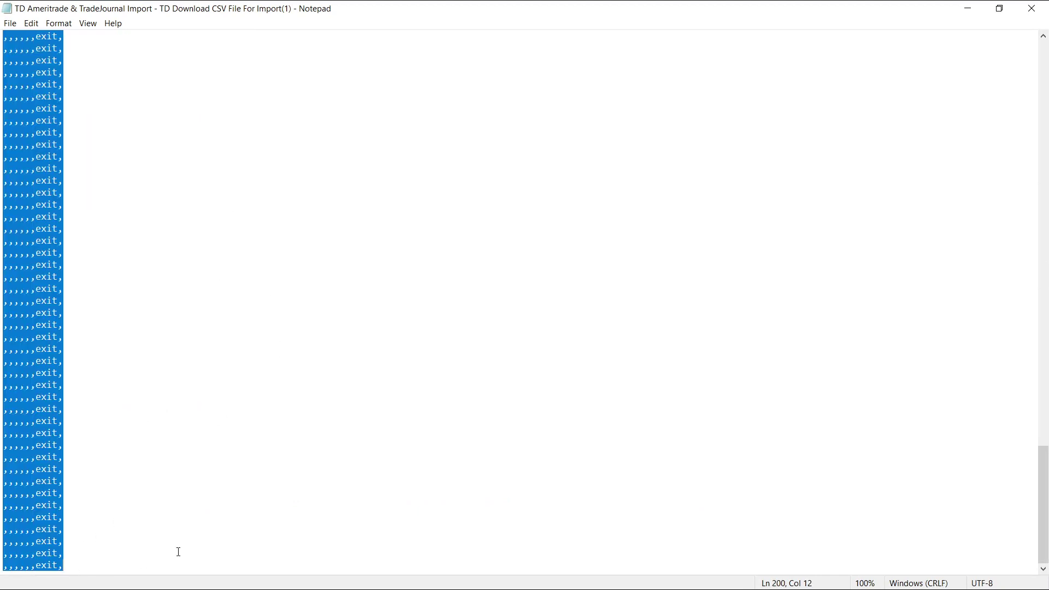
scroll(192, 499, up, 20)
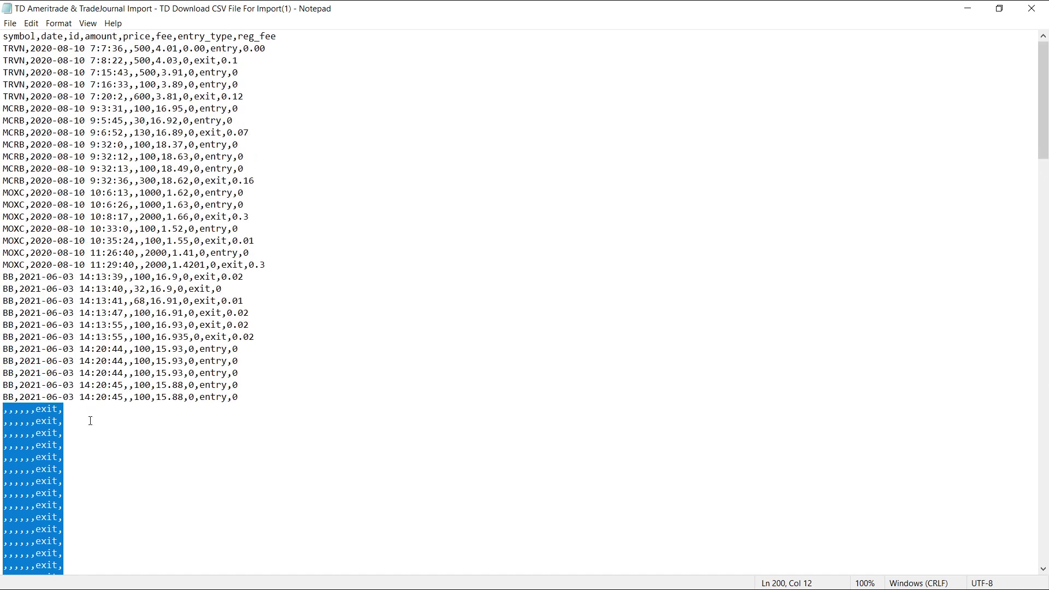
key(Delete)
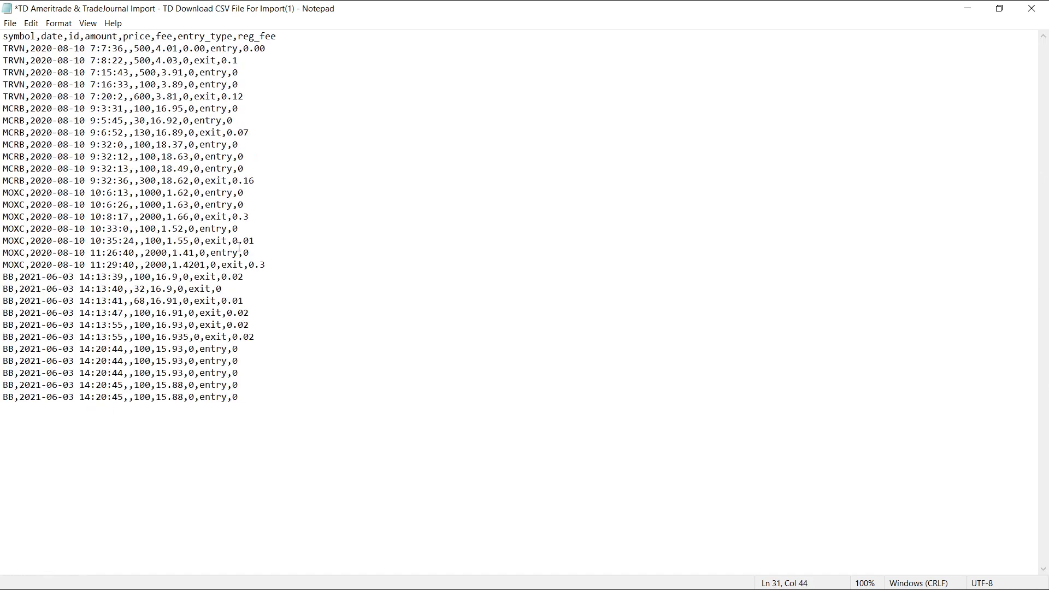
key(ctrl+s)
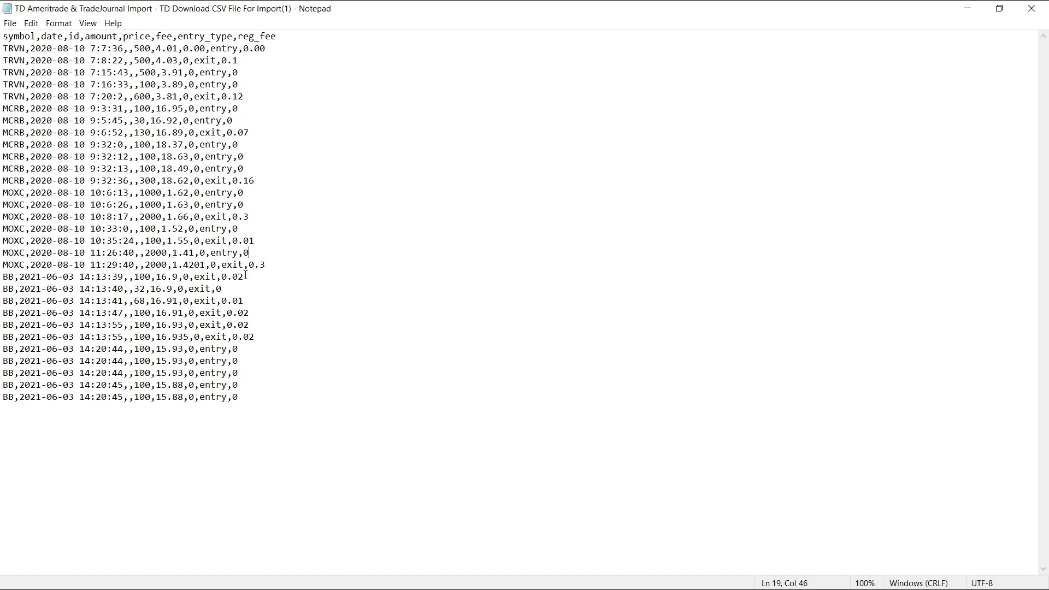
Close Notepad, import the cleaned CSV, and scroll through the resulting Imported Entries.
click(1032, 9)
double_click(480, 154)
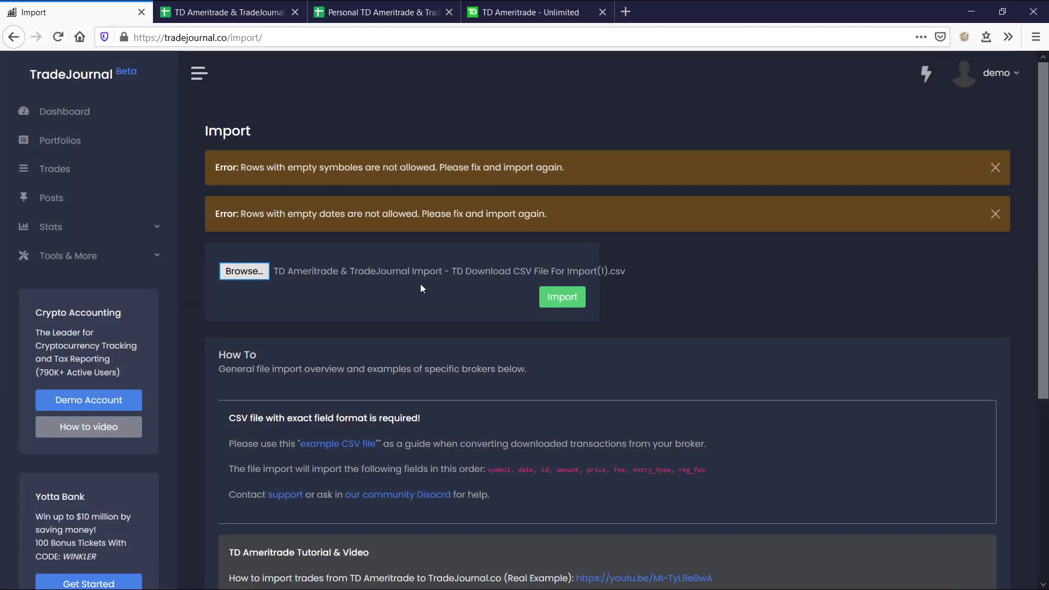
click(551, 302)
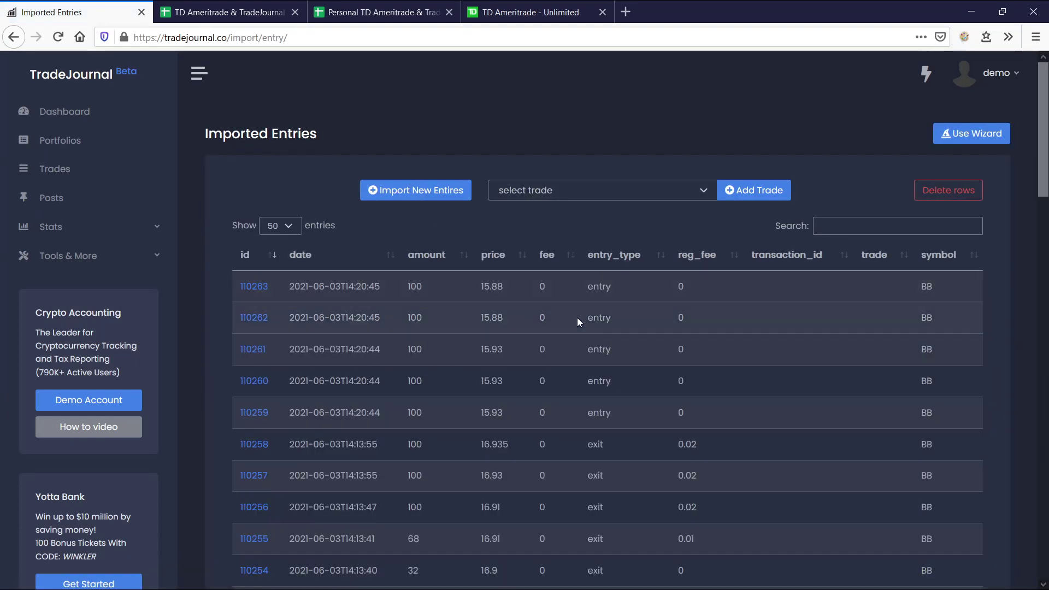
scroll(611, 344, down, 1)
scroll(611, 344, down, 2)
drag(1042, 216, 1041, 399)
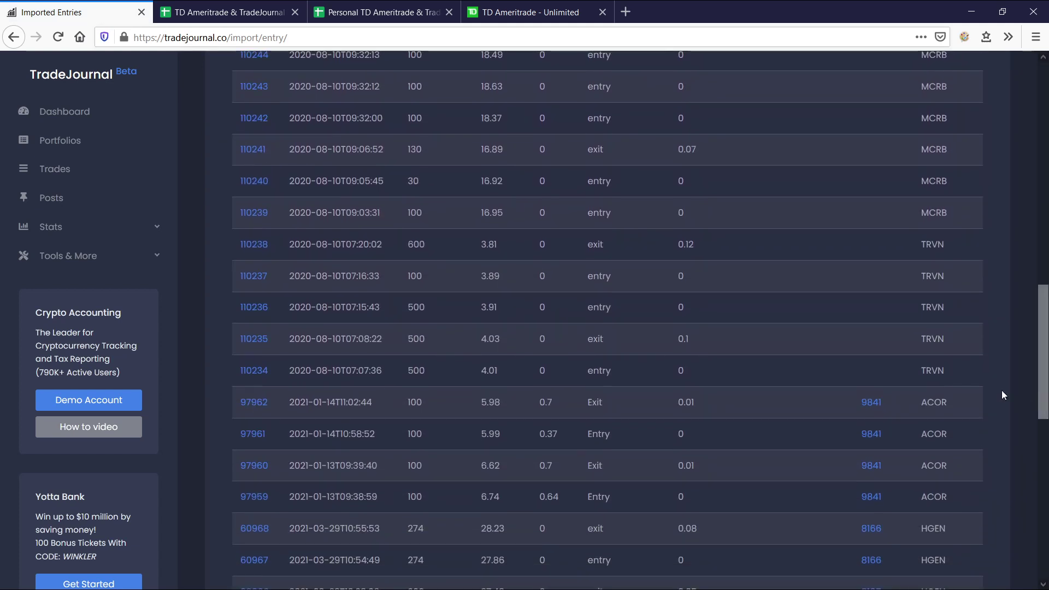
scroll(829, 370, up, 15)
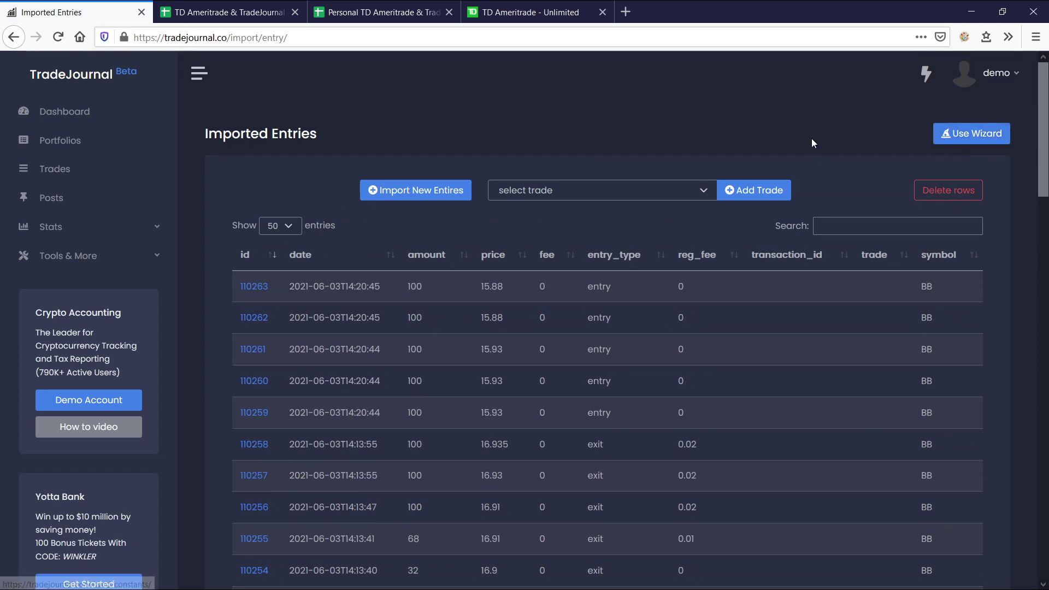
scroll(811, 164, down, 4)
scroll(825, 219, up, 4)
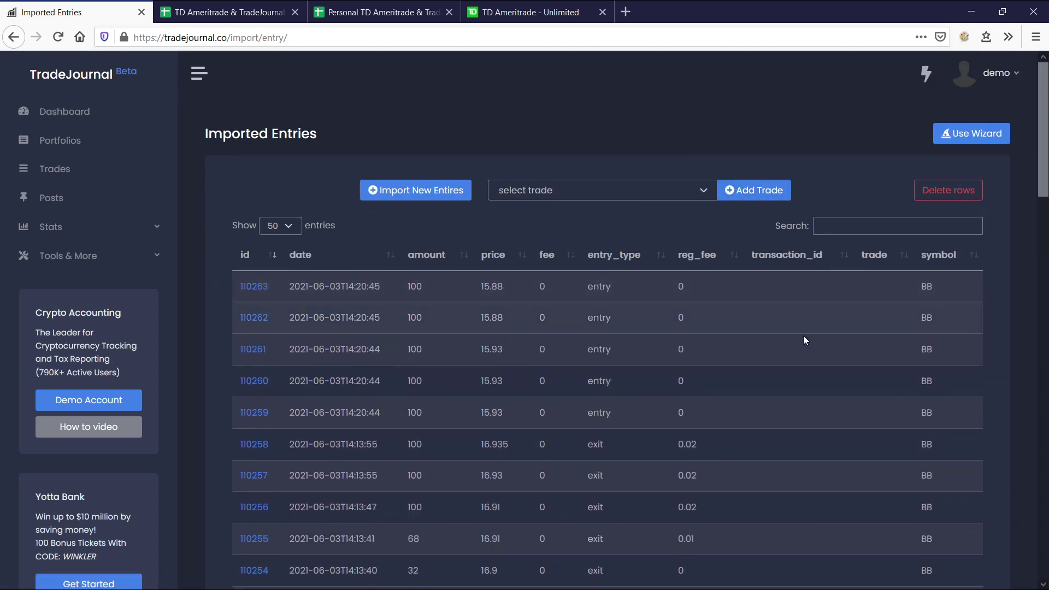
scroll(716, 335, down, 4)
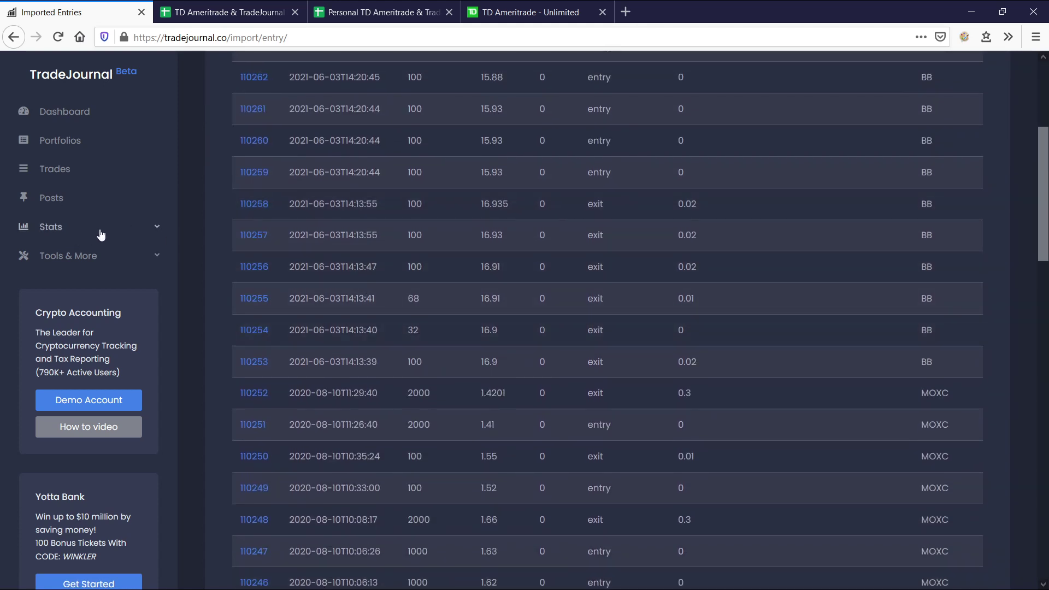
Expand Stats in the sidebar and review the imported TRVN, MCRB, MOXC and BB entries.
click(74, 234)
scroll(855, 406, up, 5)
click(837, 333)
scroll(838, 333, down, 5)
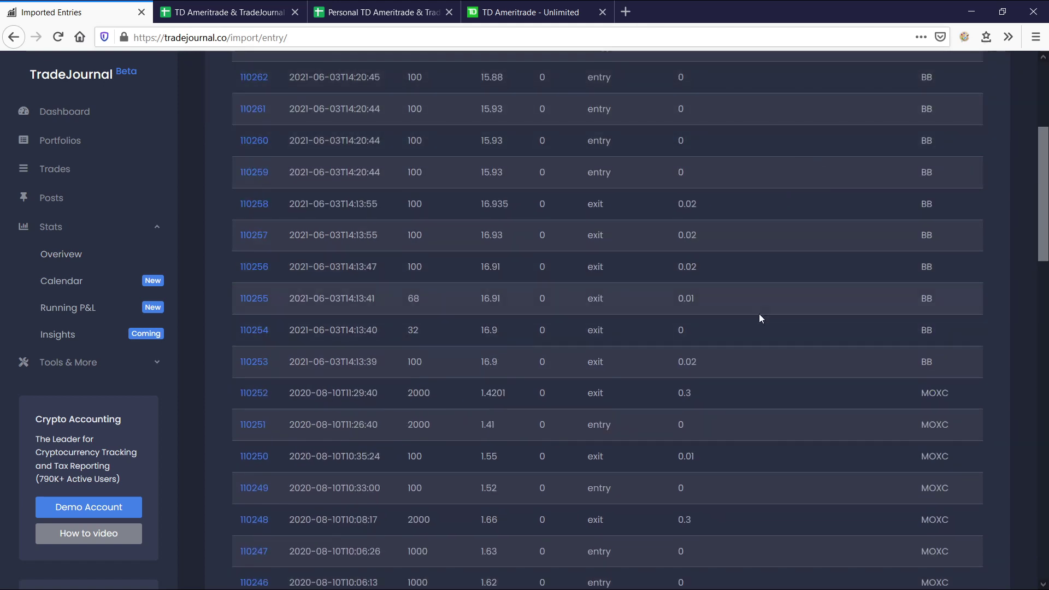
scroll(756, 317, down, 10)
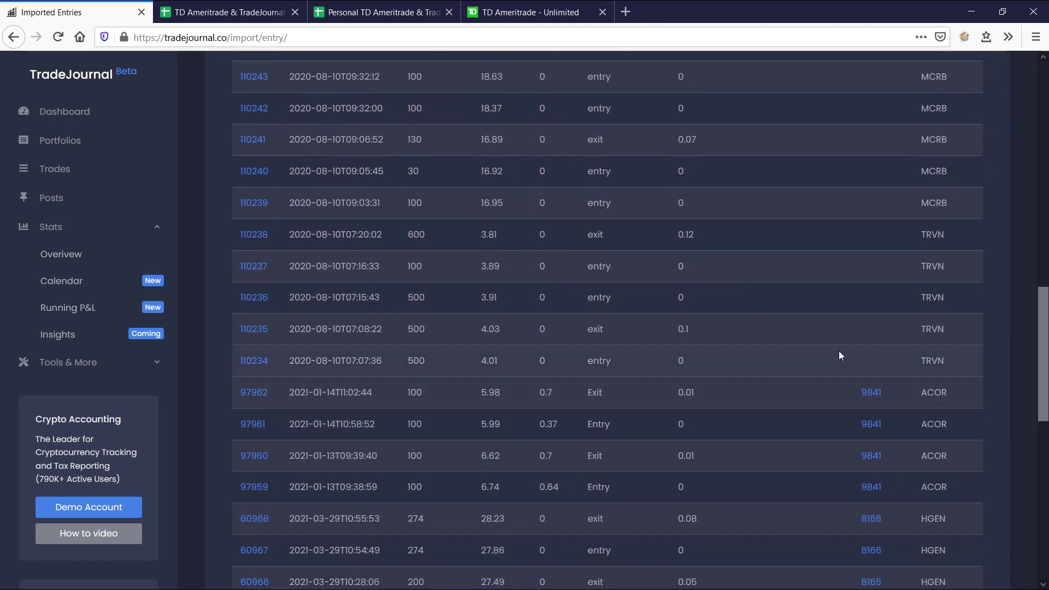
scroll(656, 272, up, 10)
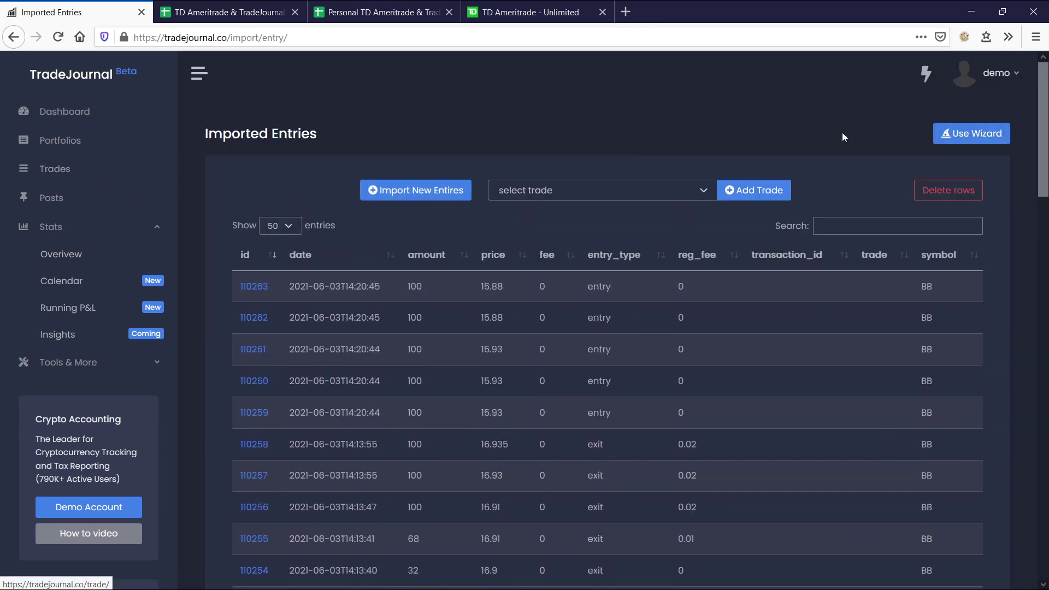
click(927, 84)
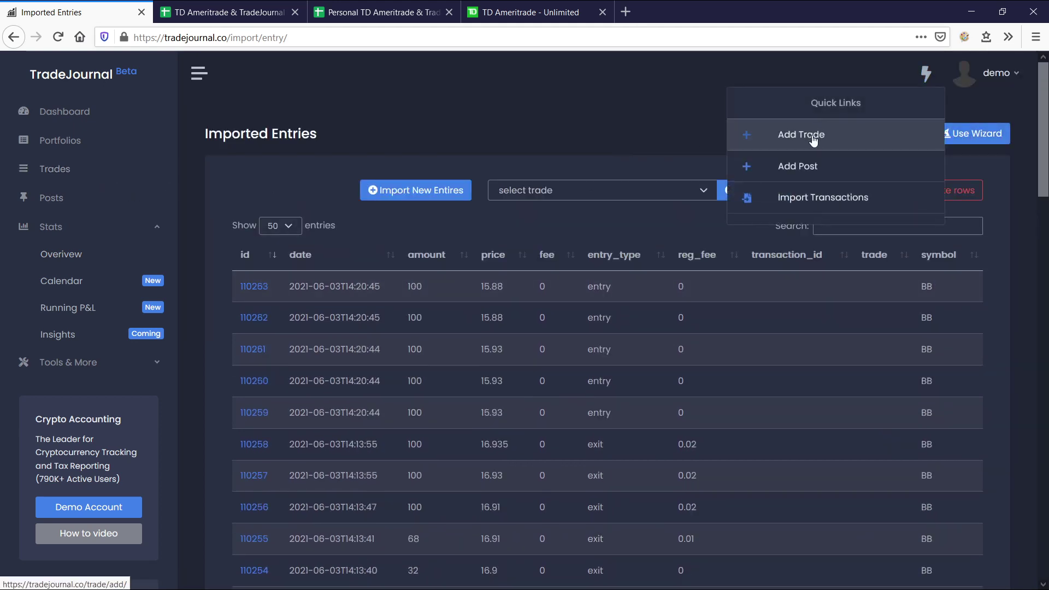
ctrl+click(818, 135)
click(223, 18)
scroll(314, 328, down, 5)
click(82, 12)
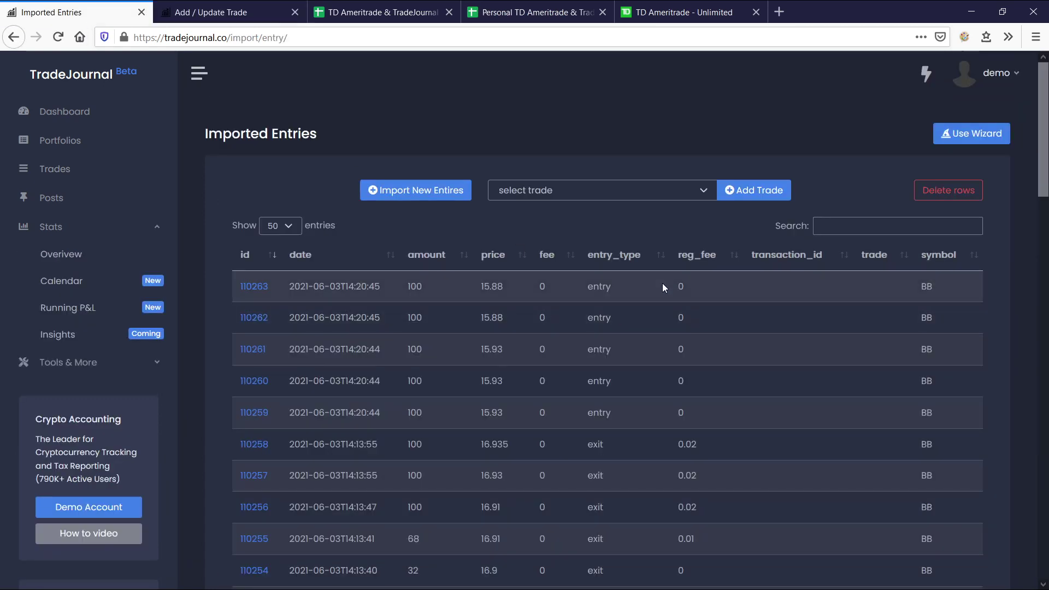
scroll(662, 284, down, 5)
scroll(832, 391, down, 10)
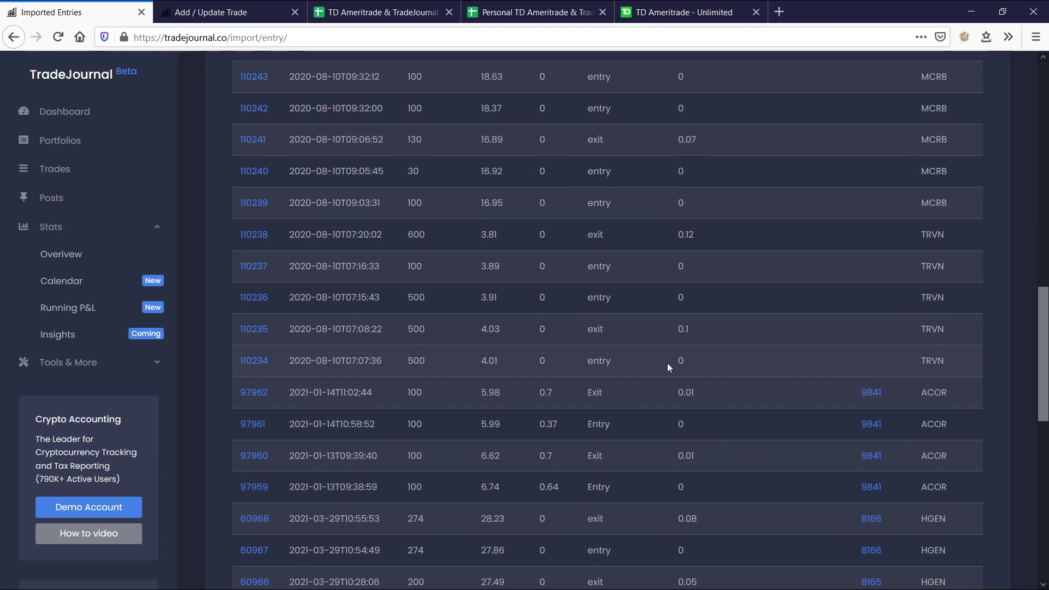
click(625, 361)
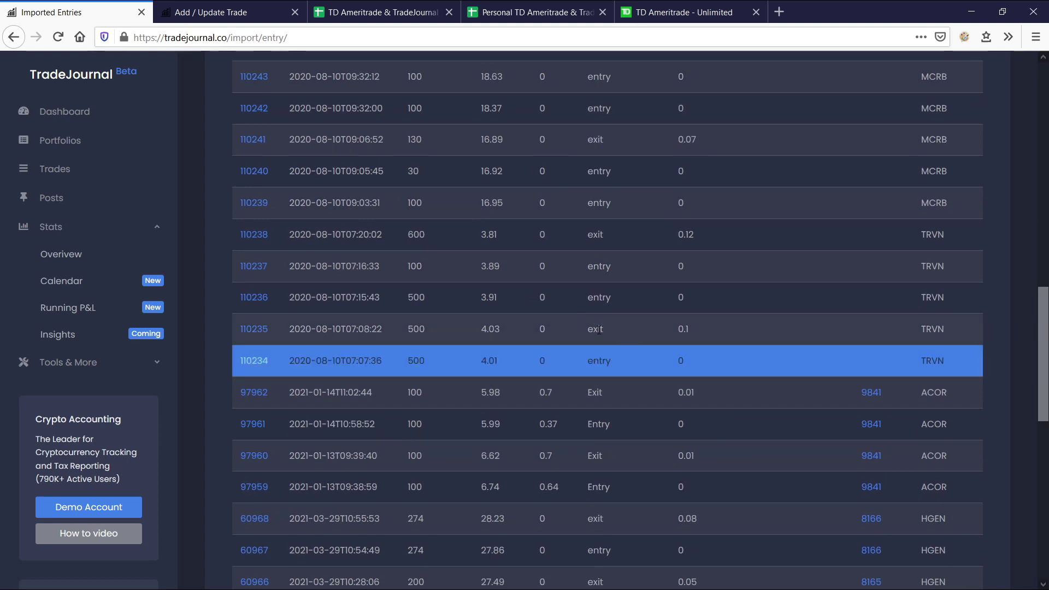
scroll(635, 378, up, 6)
scroll(635, 379, up, 8)
click(550, 190)
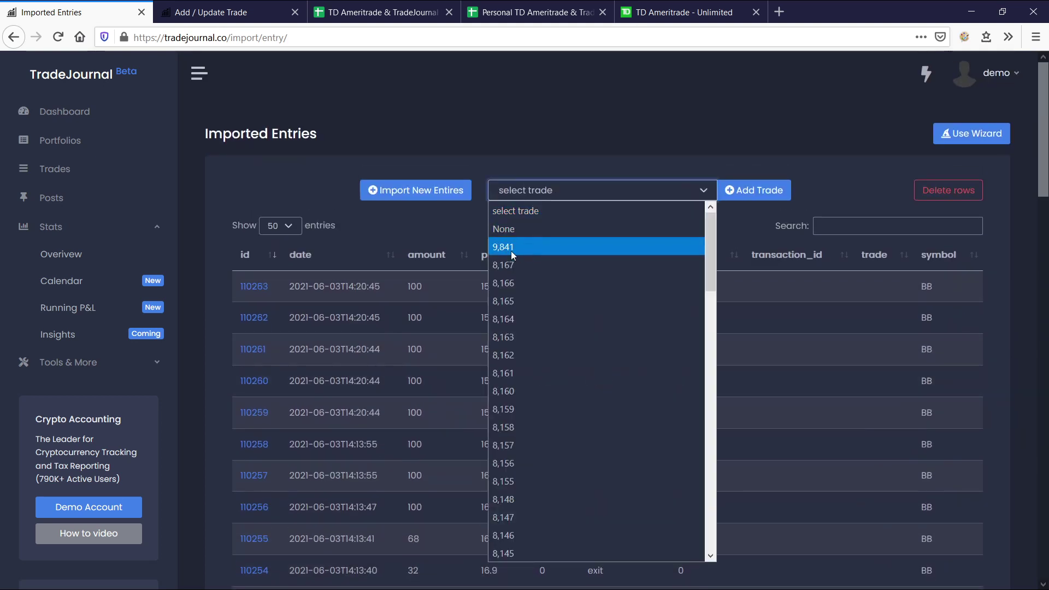
click(626, 159)
scroll(838, 450, down, 14)
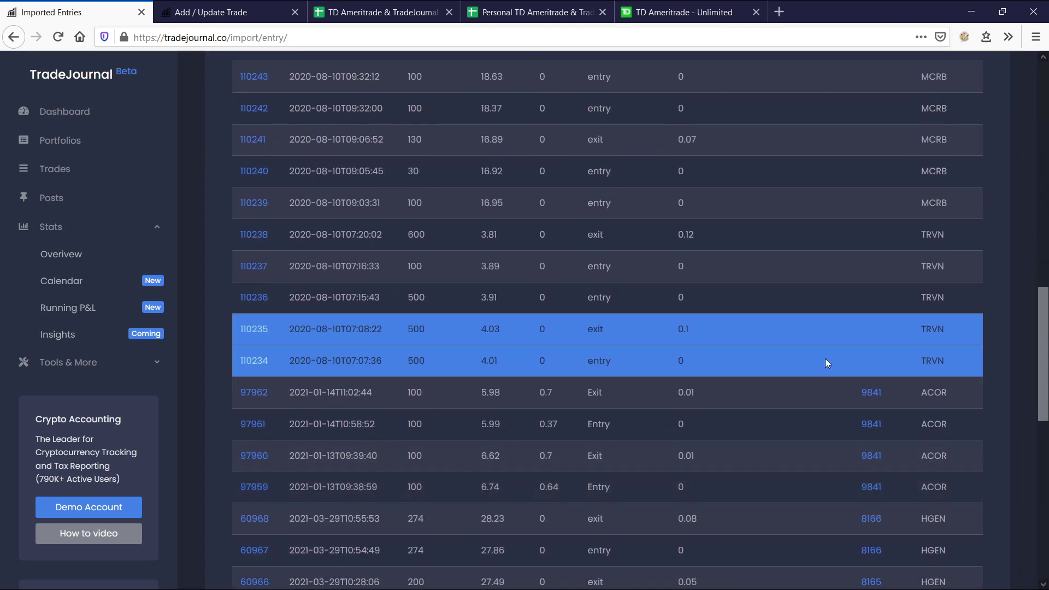
click(830, 353)
key(F5)
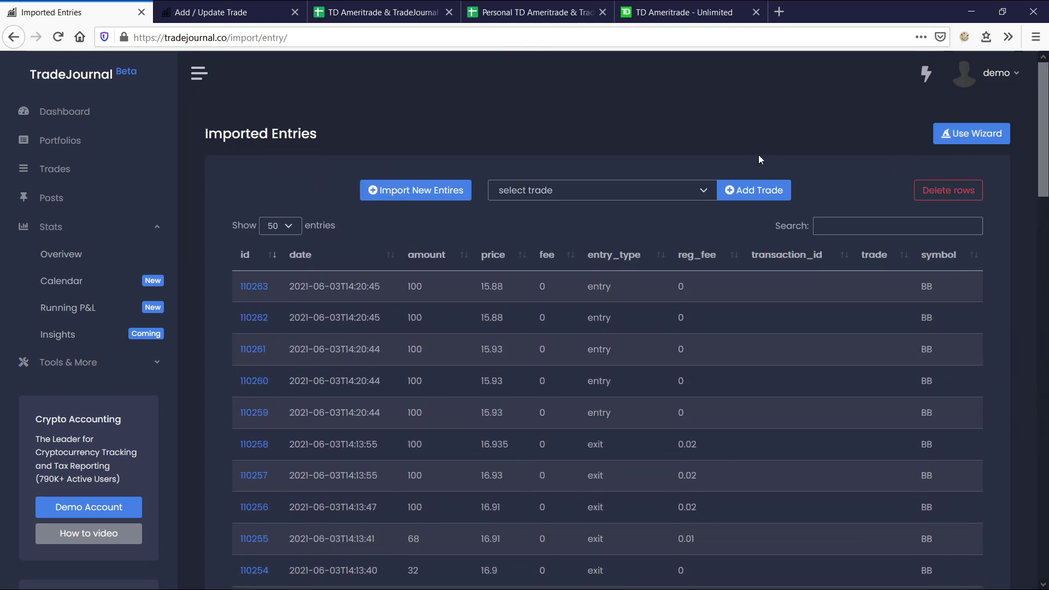
Start the import wizard with TD Ameritrade as broker and the Stock Day Trading portfolio.
click(961, 144)
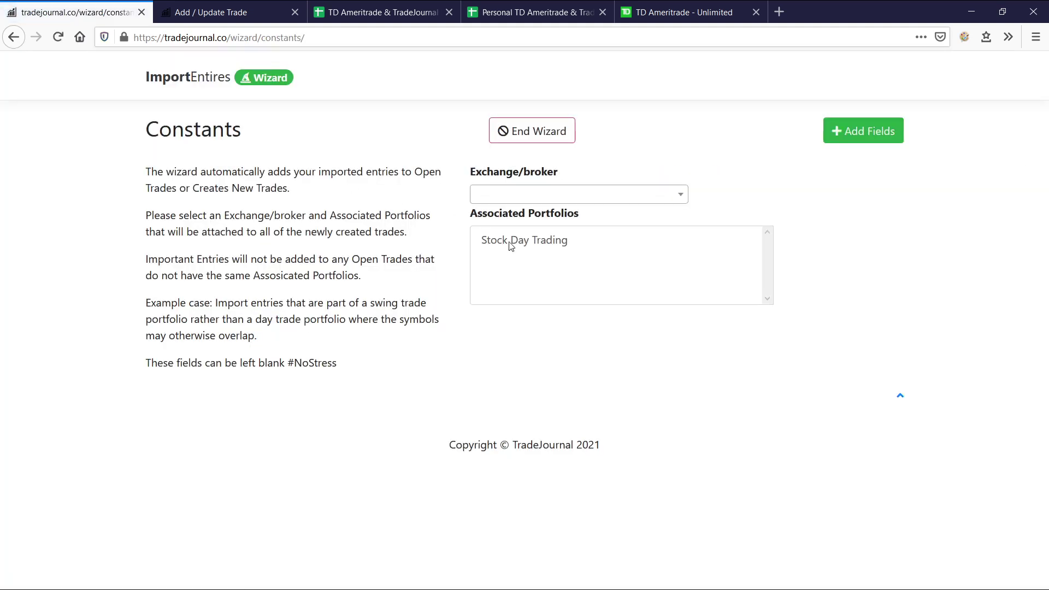
click(510, 243)
click(511, 196)
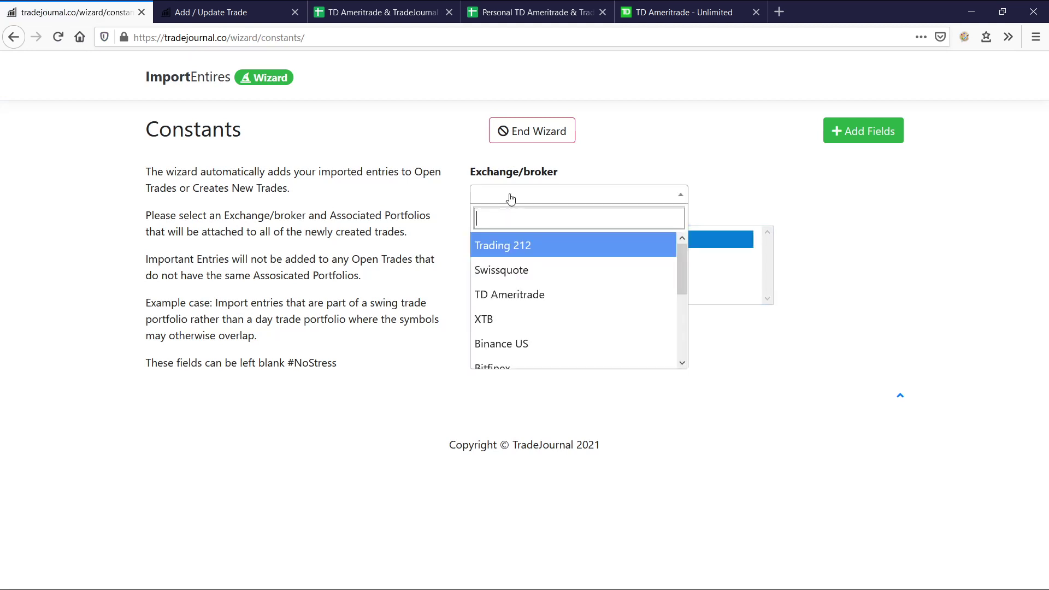
click(525, 295)
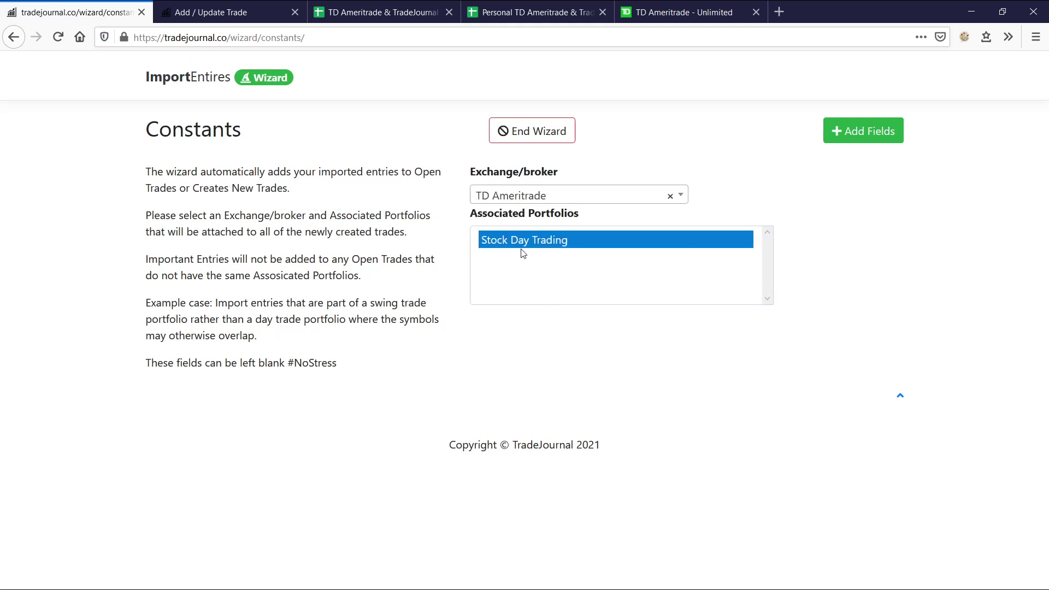
click(861, 133)
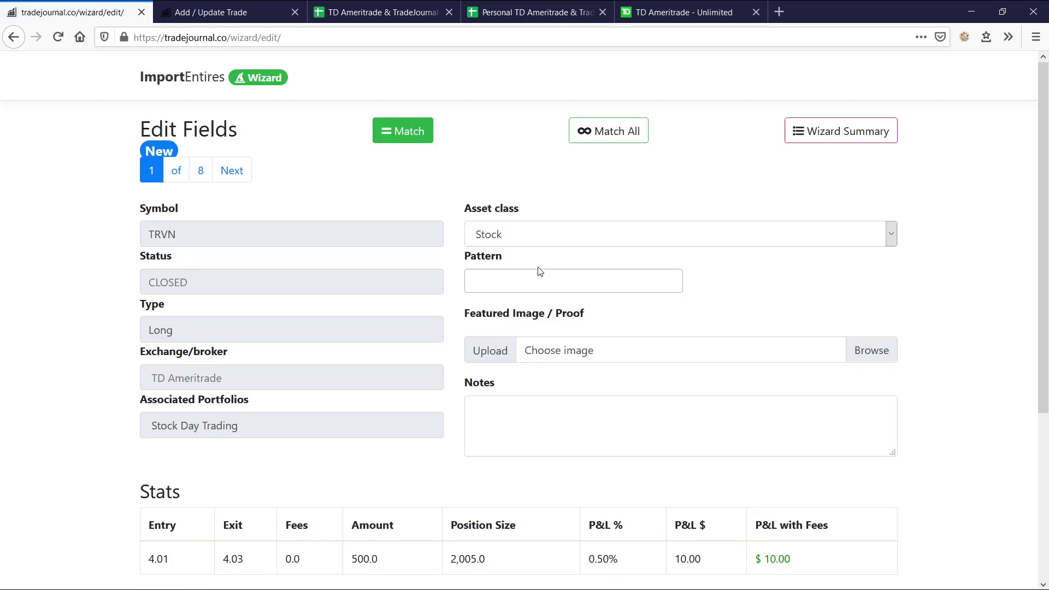
Reopen Imported Entries in a separate tab and scroll to the untraded TRVN rows.
right_click(18, 40)
middle_click(49, 70)
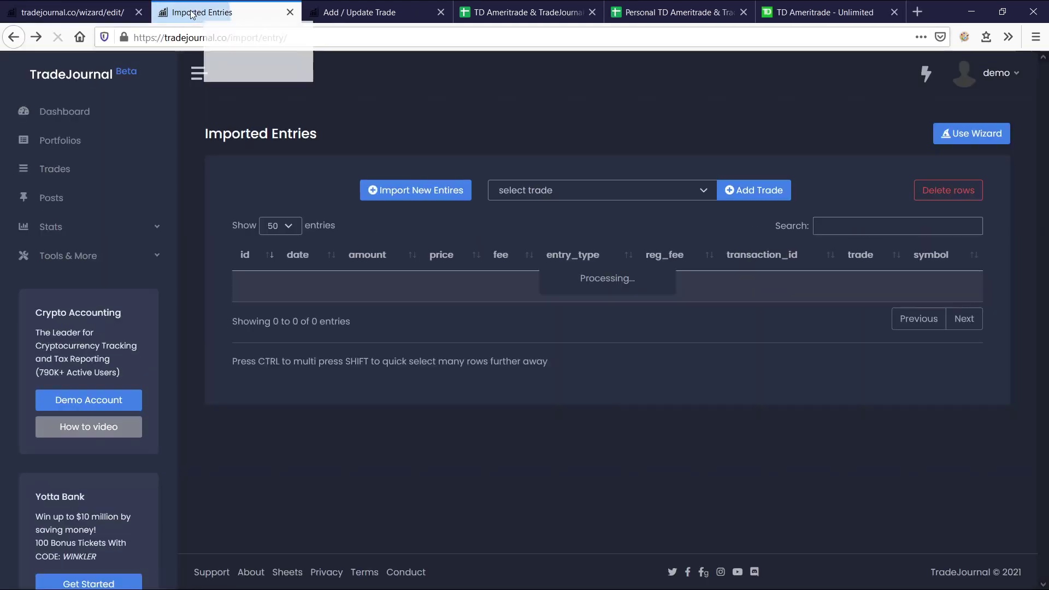
drag(168, 13, 55, 12)
scroll(639, 342, down, 6)
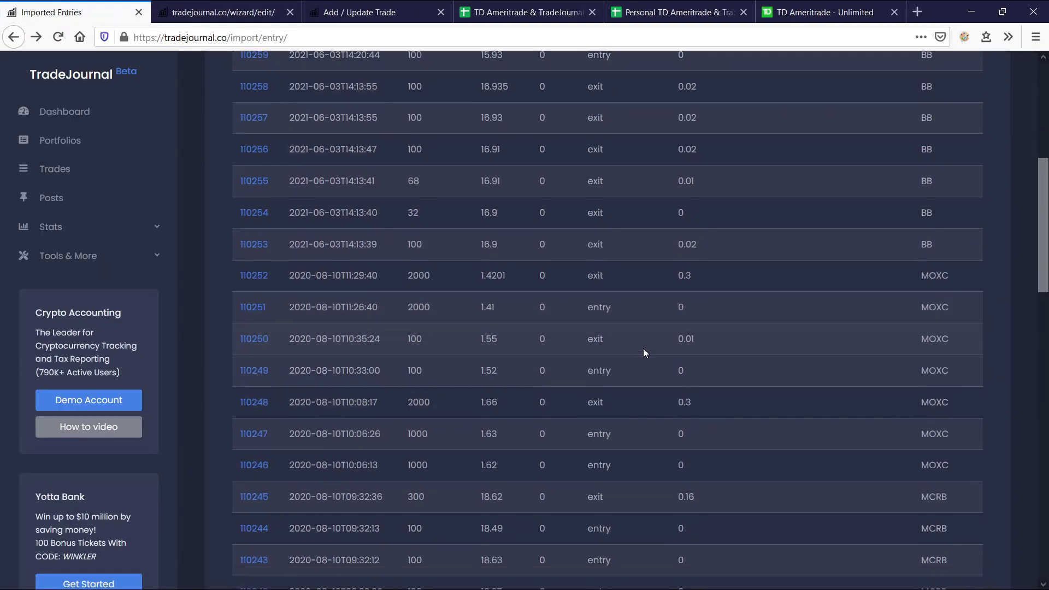
scroll(889, 452, down, 6)
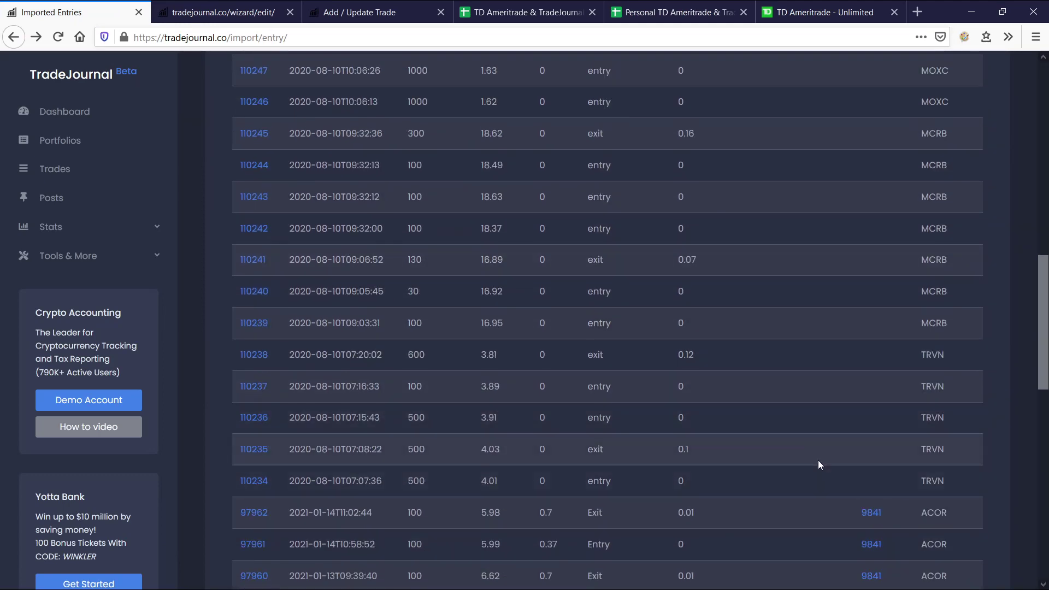
Select the pasted transactions A1:K30 on the Add TD Ameritrade Transactions sheet, then return to the wizard.
click(525, 12)
click(651, 14)
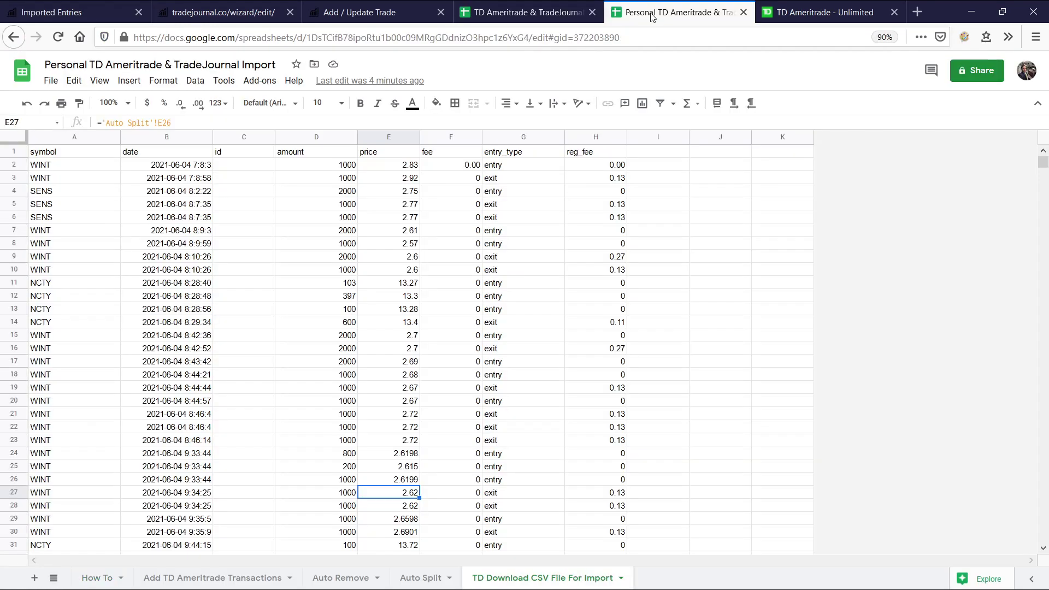
click(563, 16)
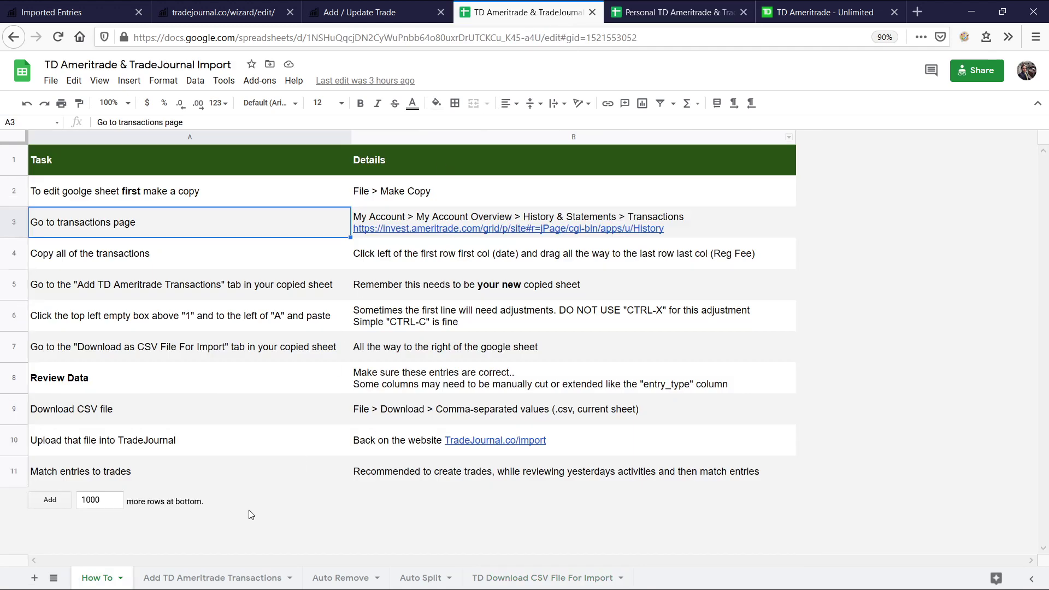
click(221, 578)
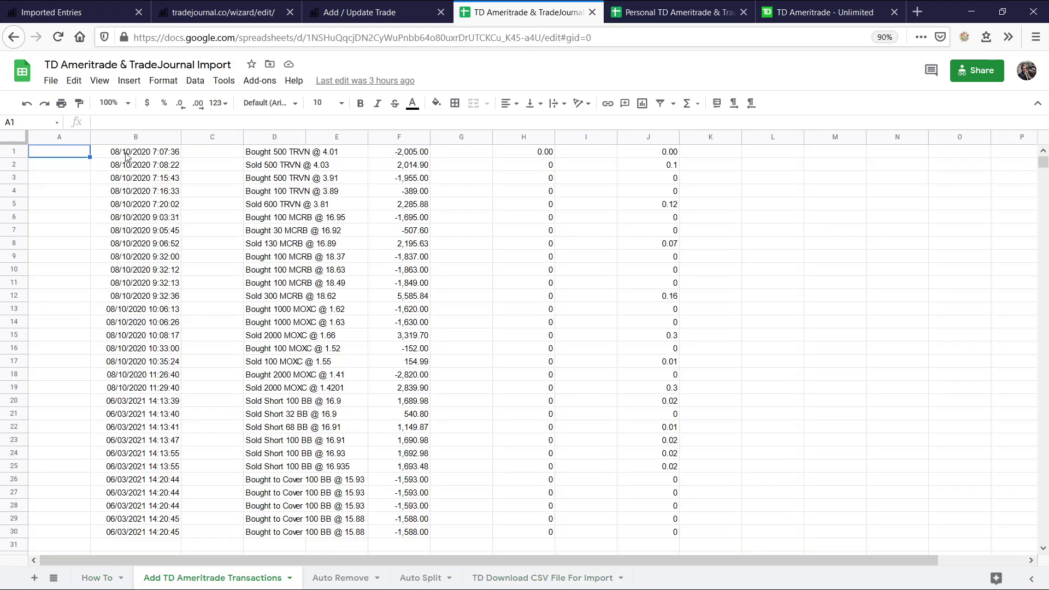
click(143, 532)
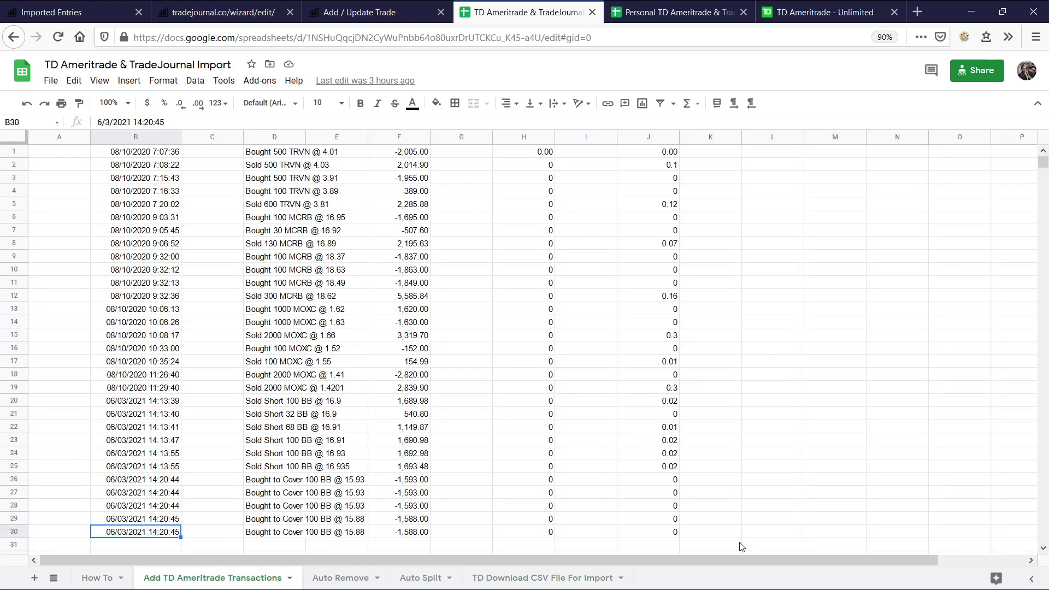
drag(710, 532, 59, 151)
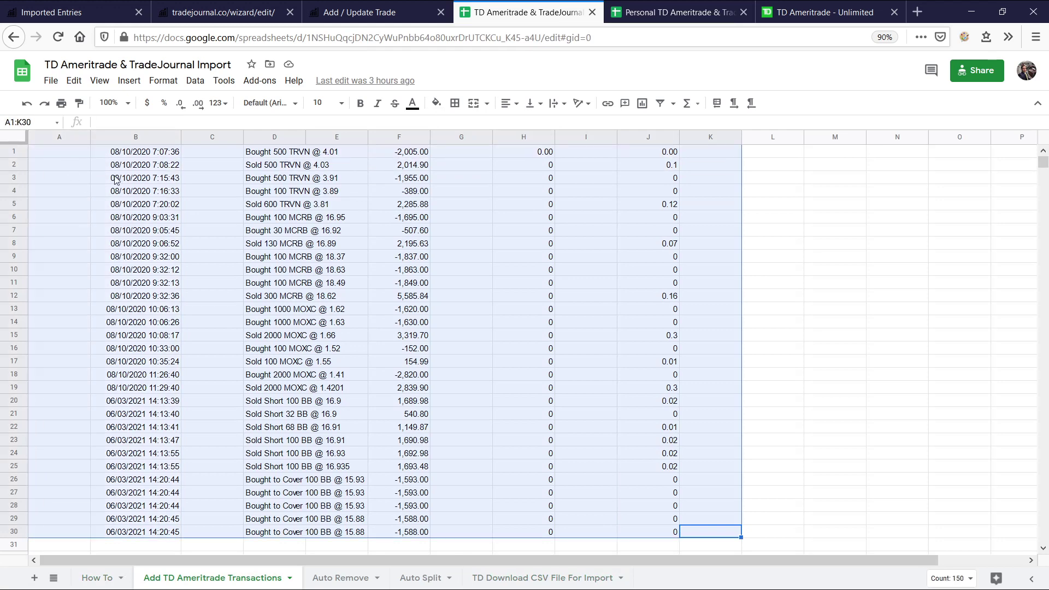
click(352, 16)
click(225, 14)
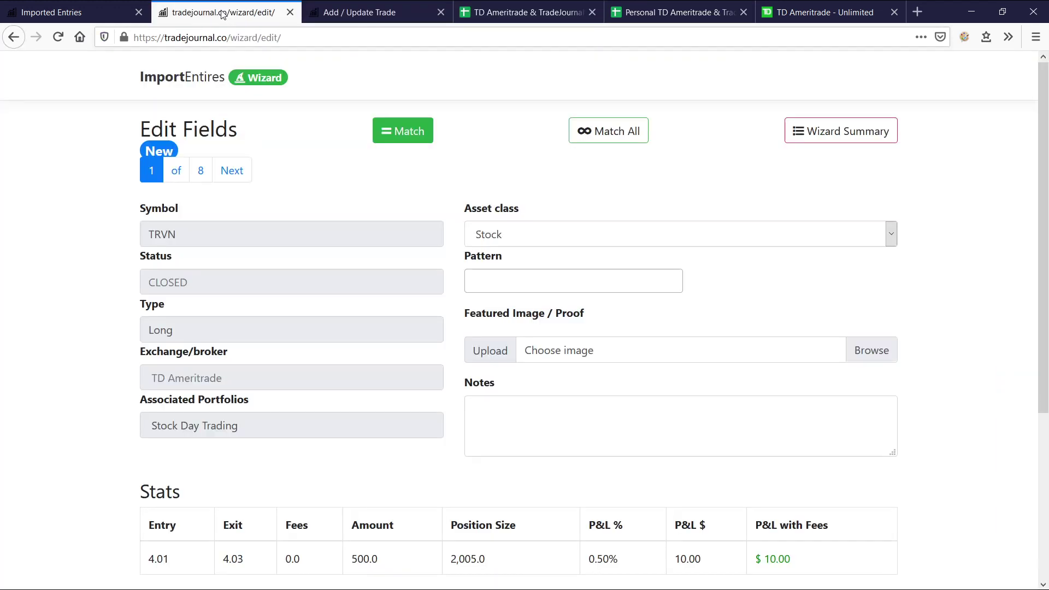
Close the Add / Update Trade tab and review trade 1's TRVN entries: 500 bought at 4.01, 500 sold at 4.03.
middle_click(346, 15)
scroll(323, 297, down, 4)
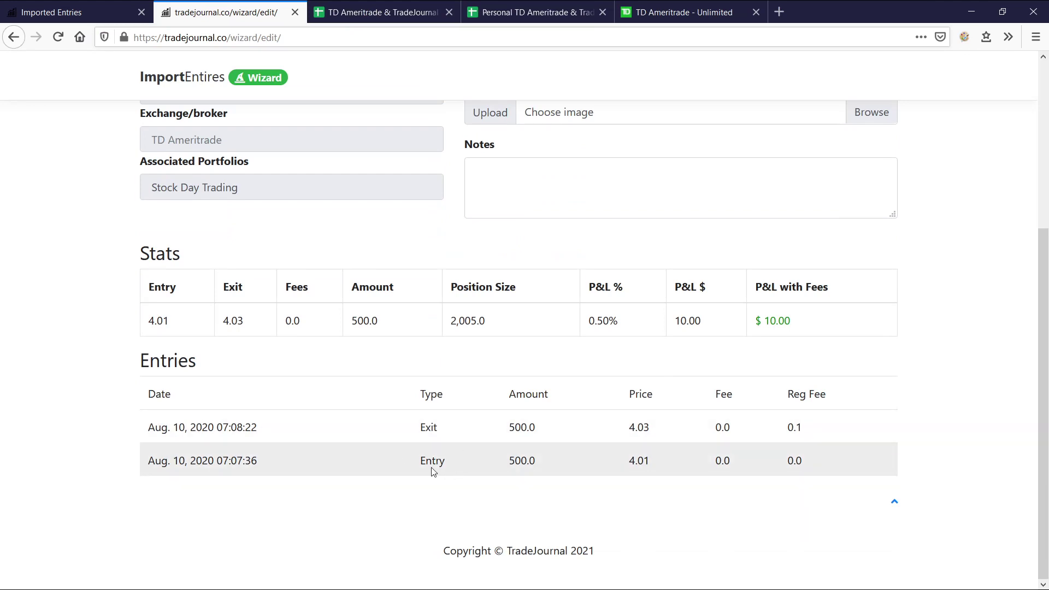
click(438, 428)
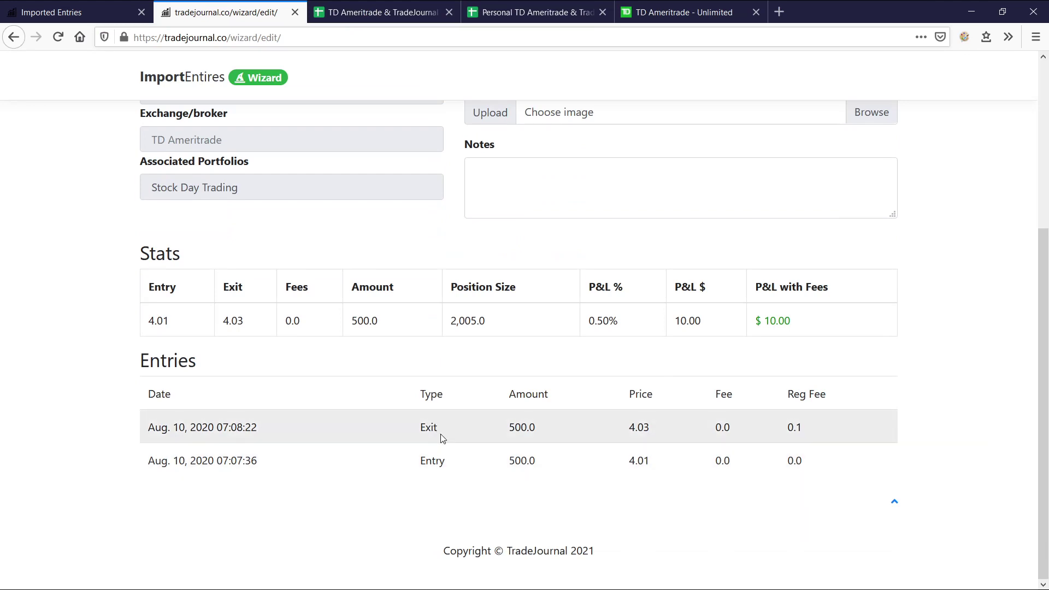
scroll(440, 434, up, 2)
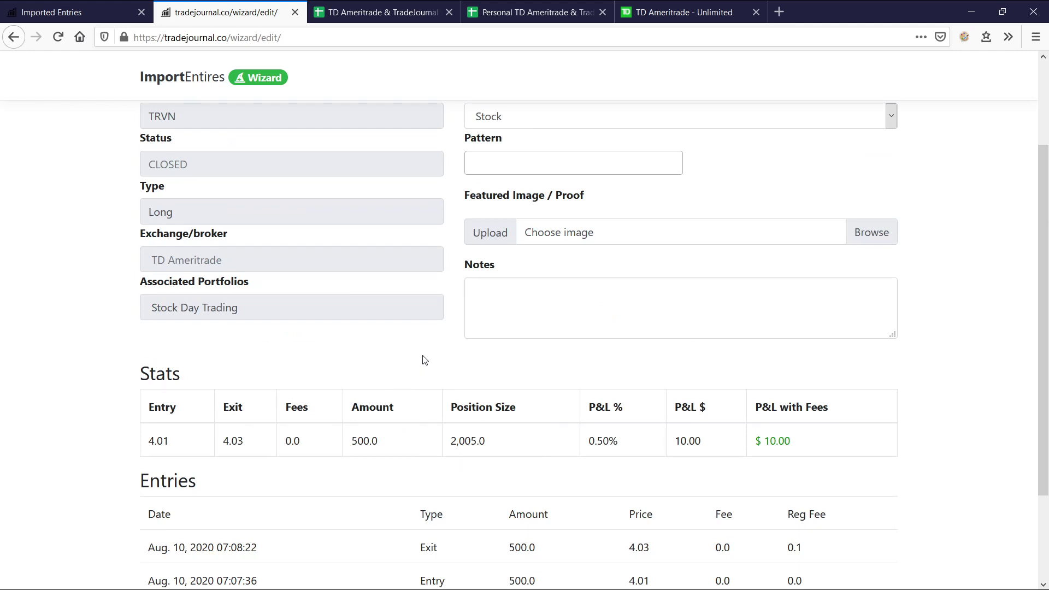
Tag trade 1 with a new Frontside pattern, add note 'fun demo note... important notes', and match it.
scroll(423, 361, up, 2)
click(514, 275)
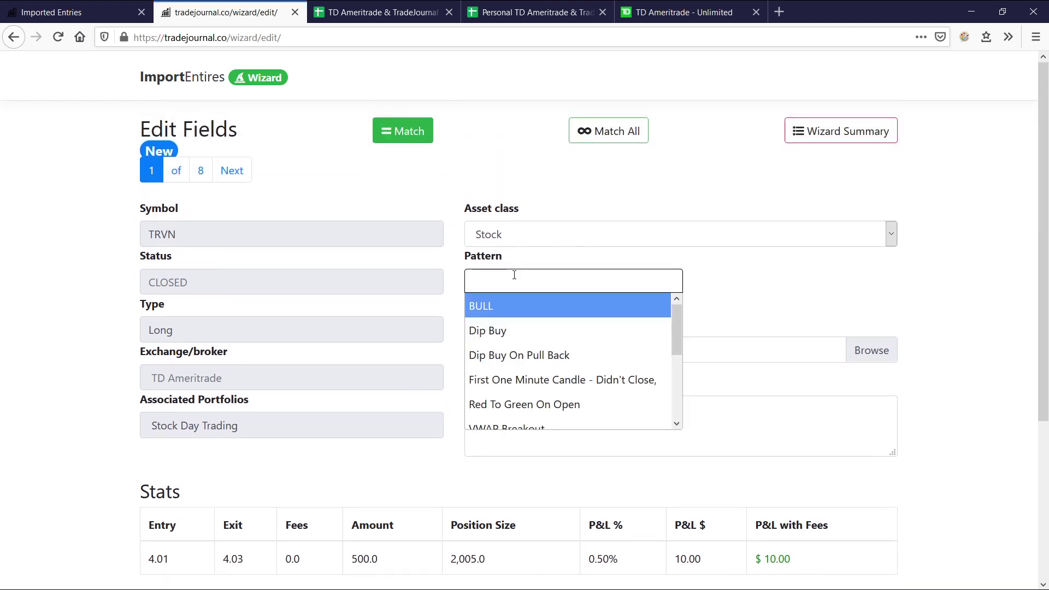
text(Frontside)
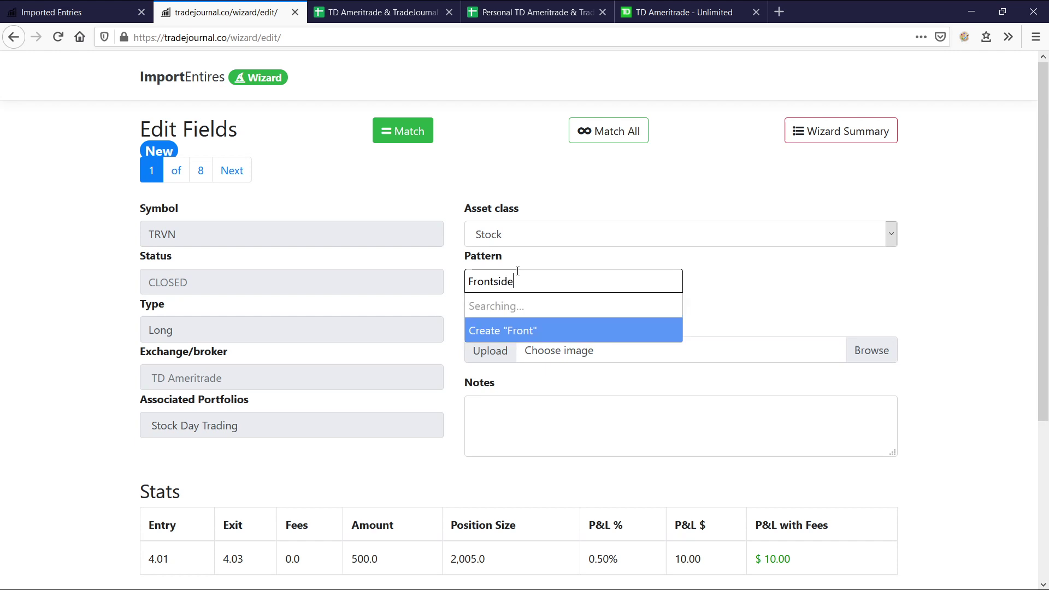
click(517, 330)
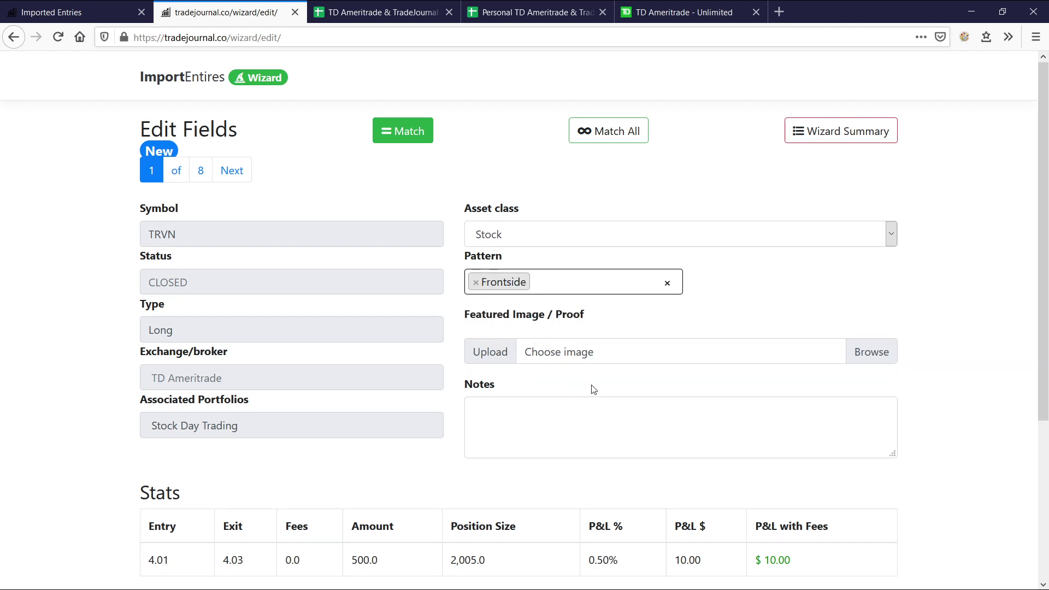
click(558, 421)
text(fun demo note)
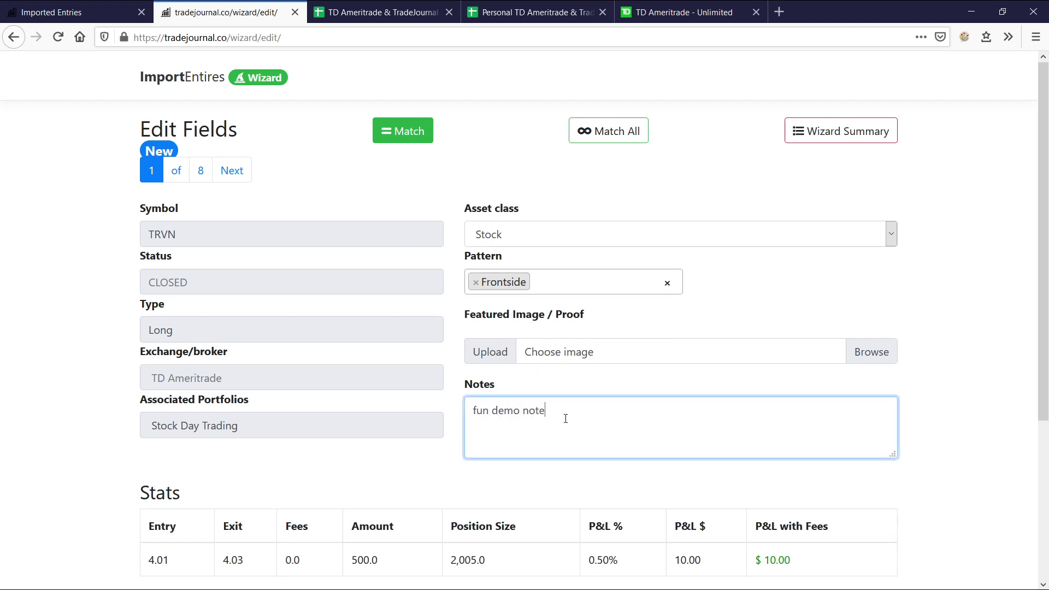
text(... important notes)
click(399, 140)
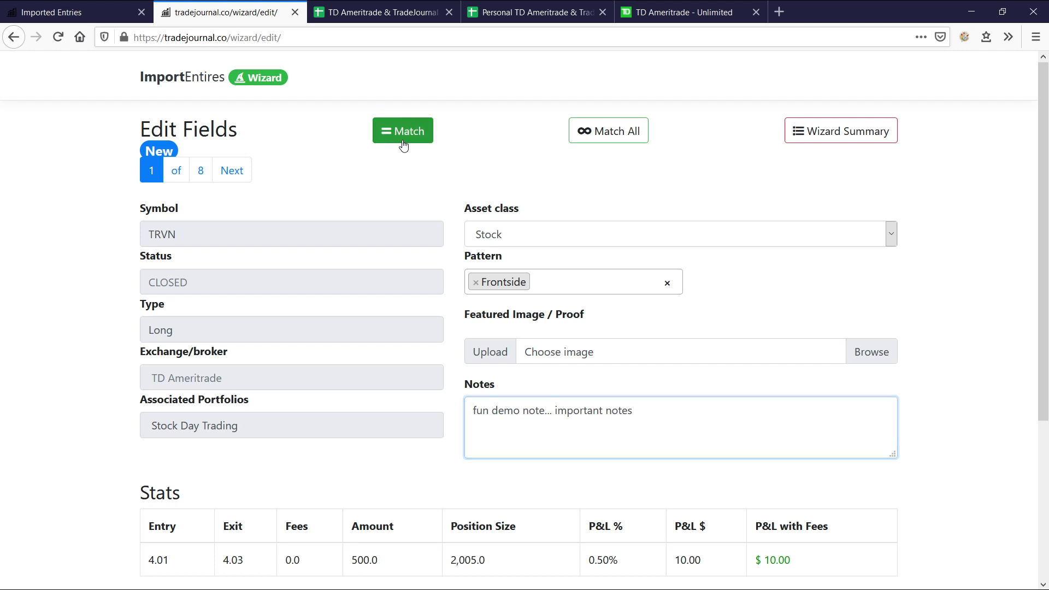
Tag the second TRVN trade with the Backside pattern and add the note 'more notes'.
click(519, 276)
text(b)
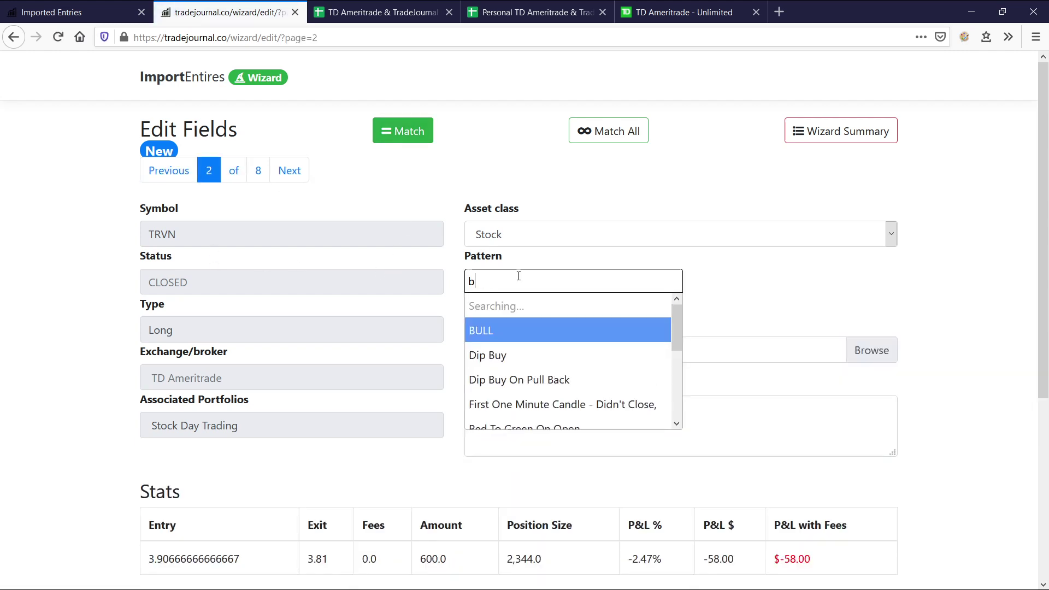
text(ack)
click(550, 315)
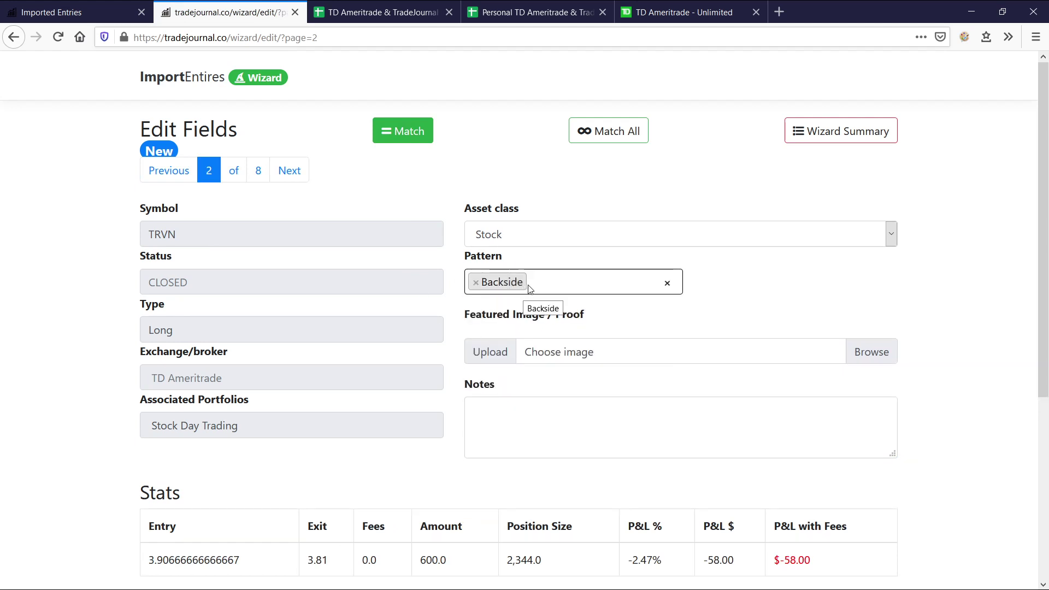
scroll(539, 341, down, 2)
click(563, 298)
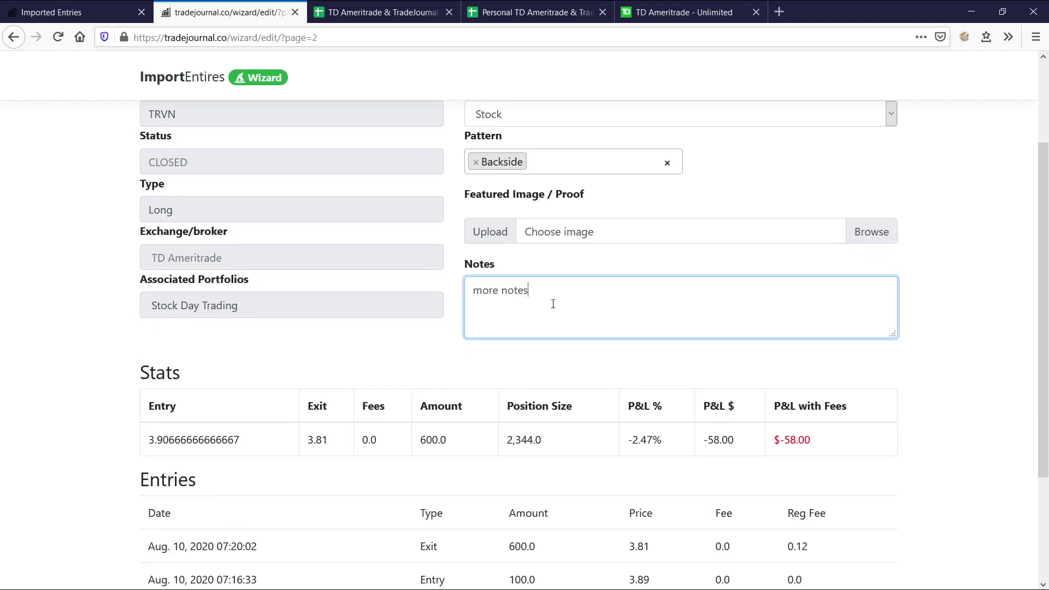
scroll(554, 315, up, 2)
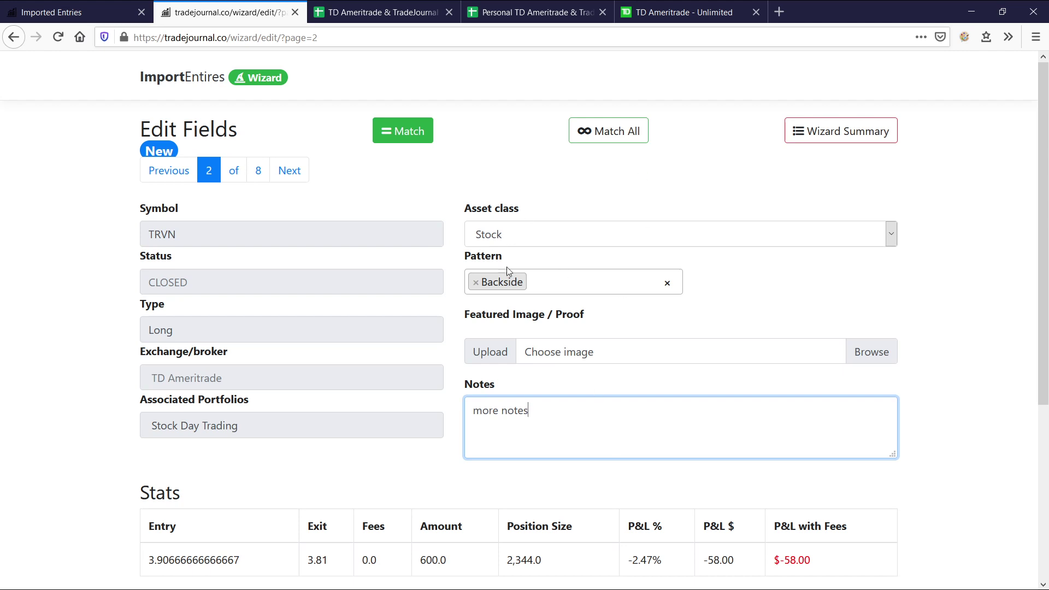
Match all remaining entries with these details, open Stats in a background tab, and return to trade 1.
click(597, 140)
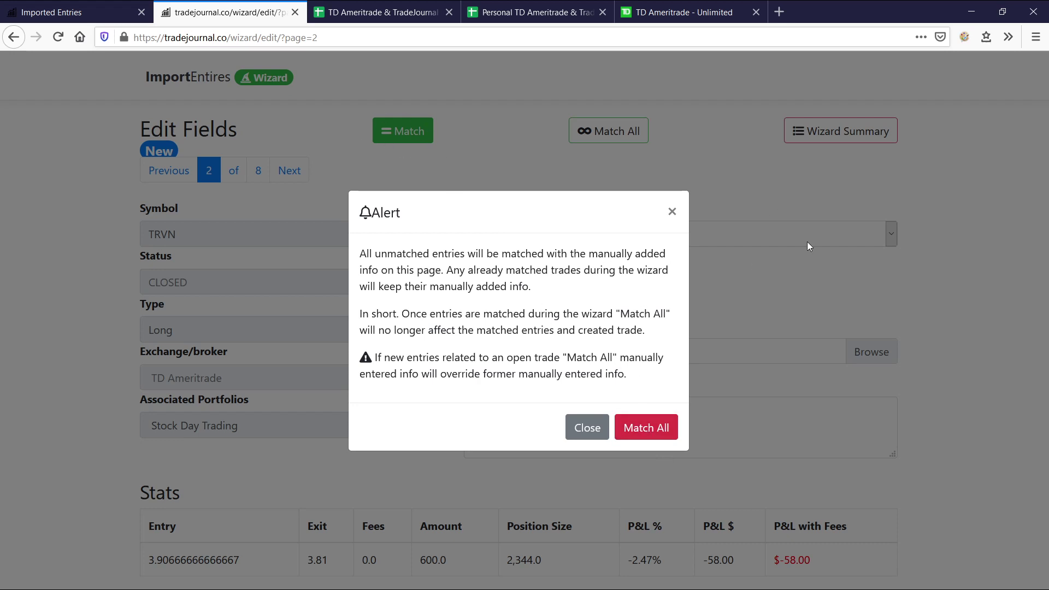
click(671, 437)
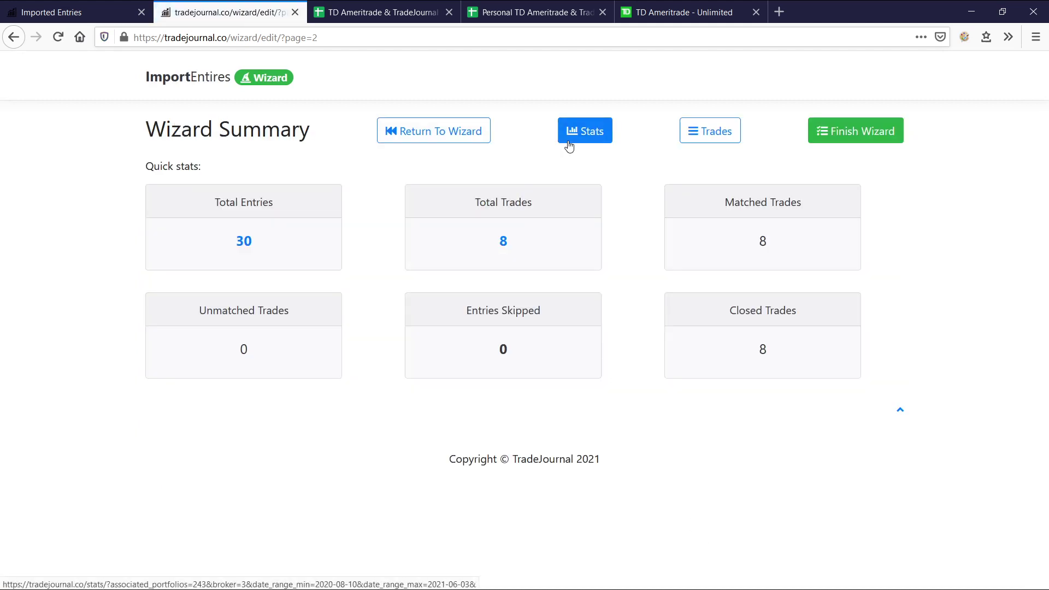
middle_click(567, 143)
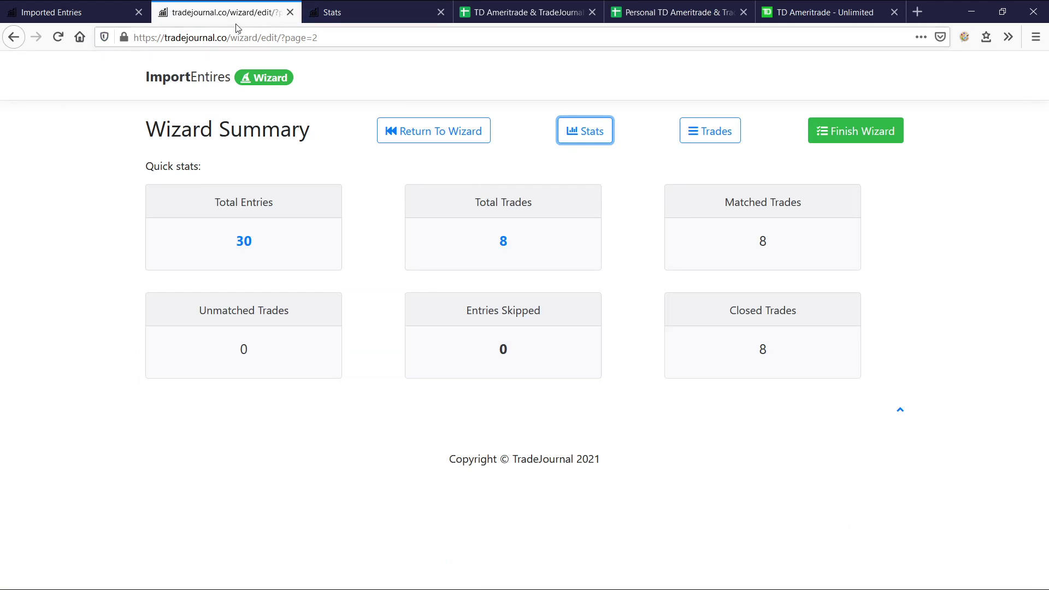
click(399, 133)
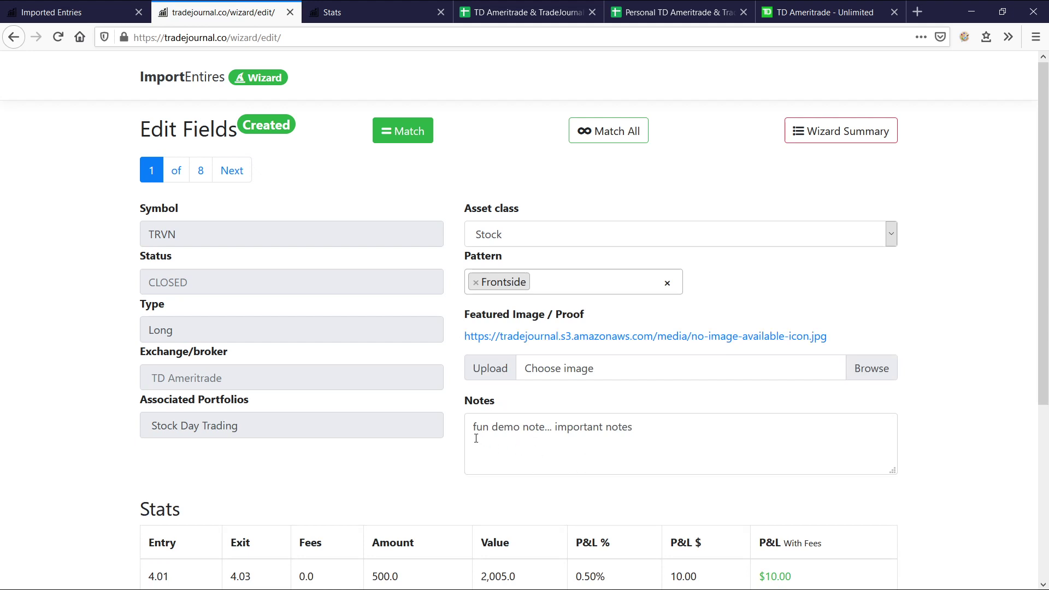
Page through the matched trades from 2 to 8, ending on the BB trade.
click(232, 171)
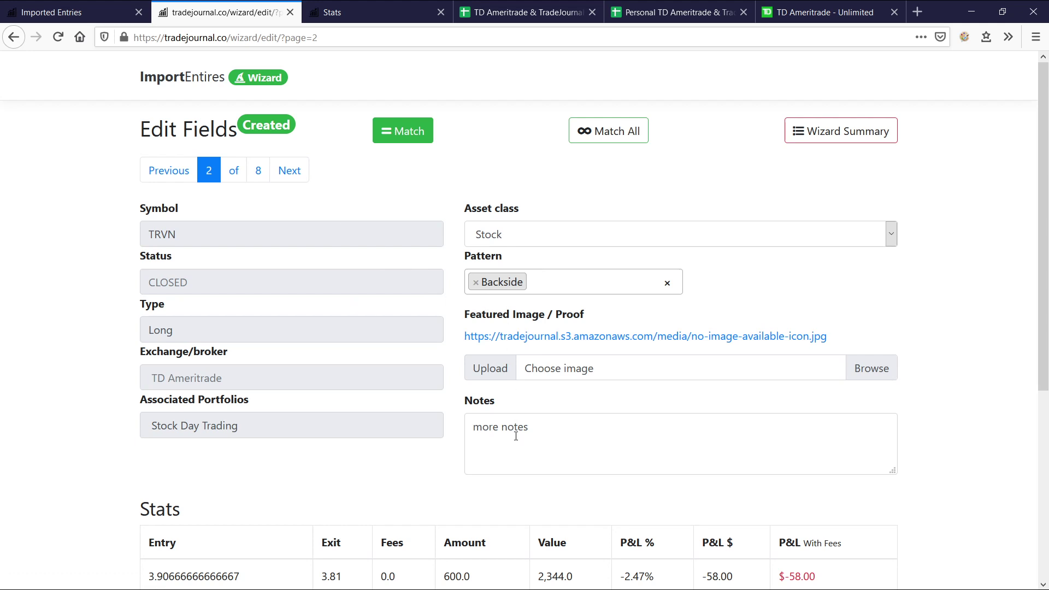
click(297, 176)
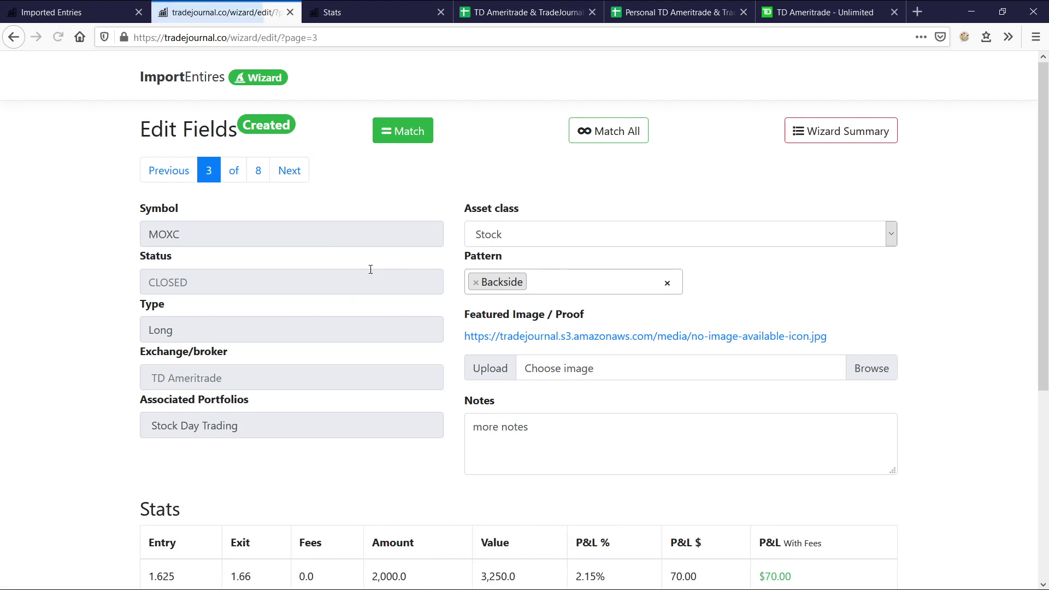
click(298, 176)
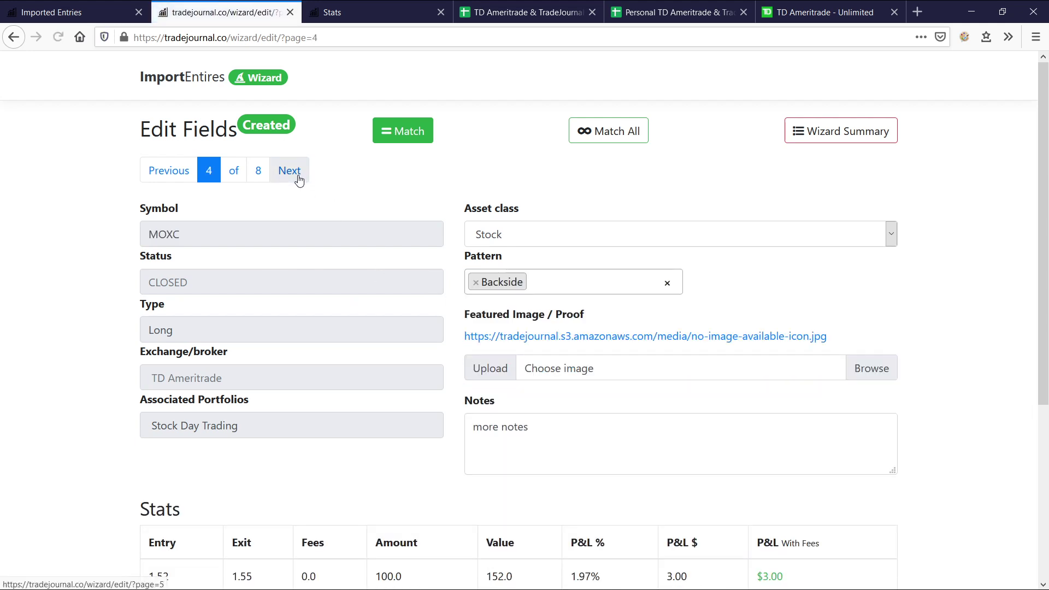
click(299, 179)
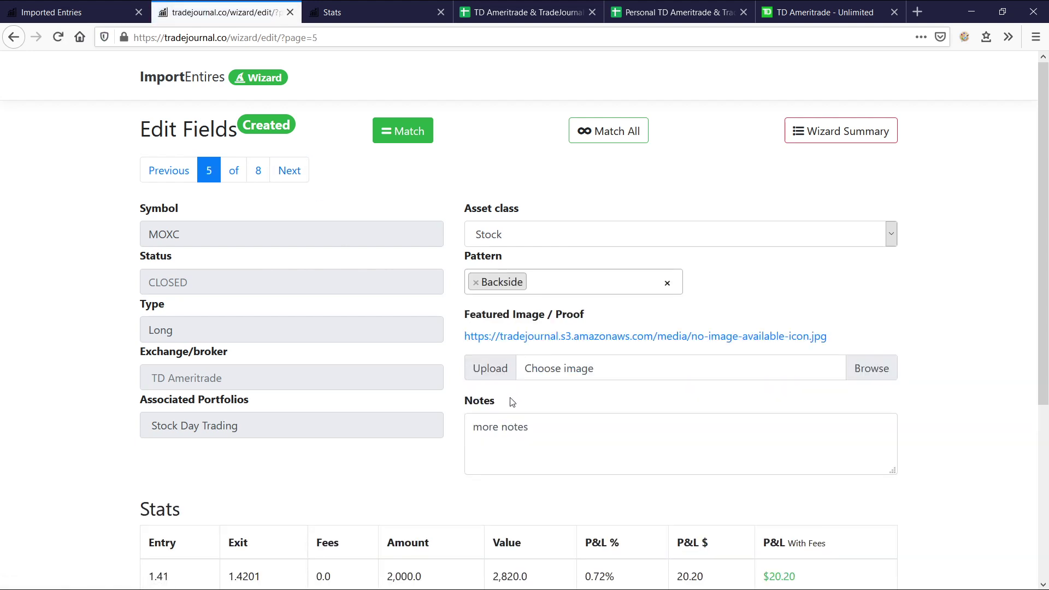
click(300, 172)
click(300, 173)
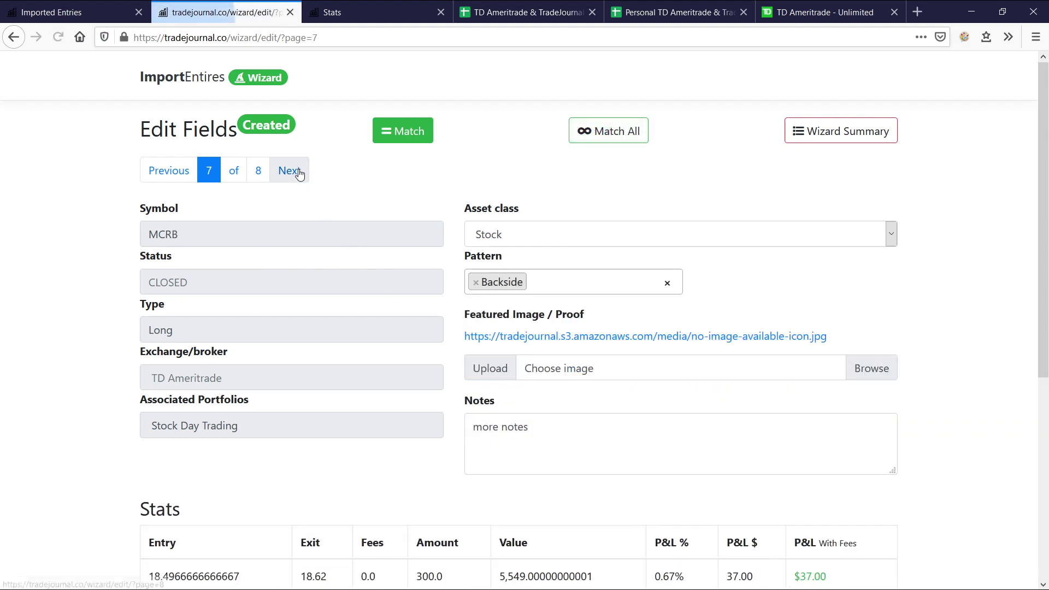
click(299, 173)
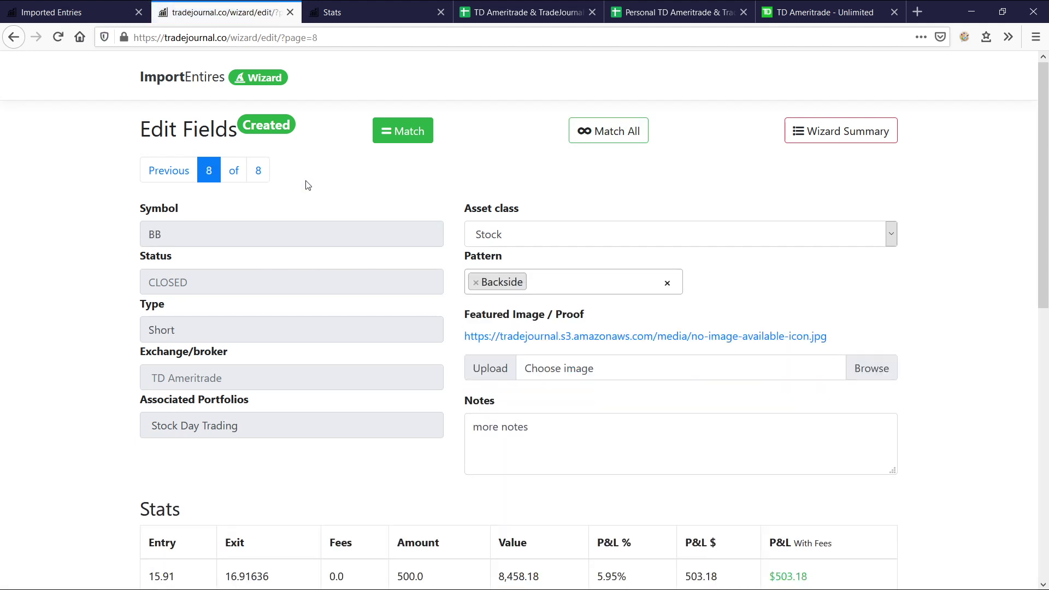
Step back to the MCRB trade, return to BB, and highlight its first entry row.
click(176, 171)
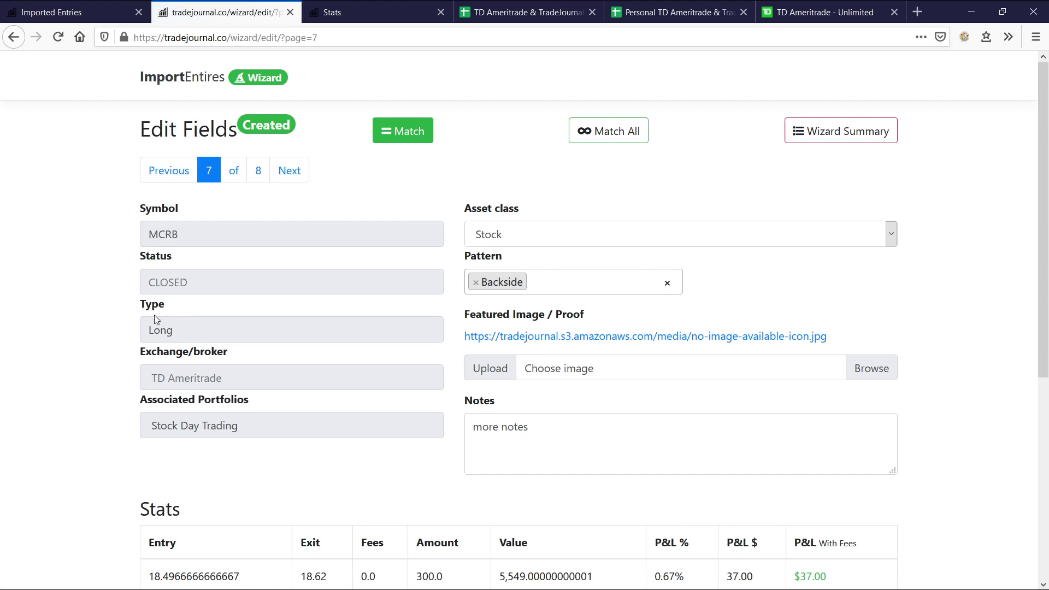
click(289, 174)
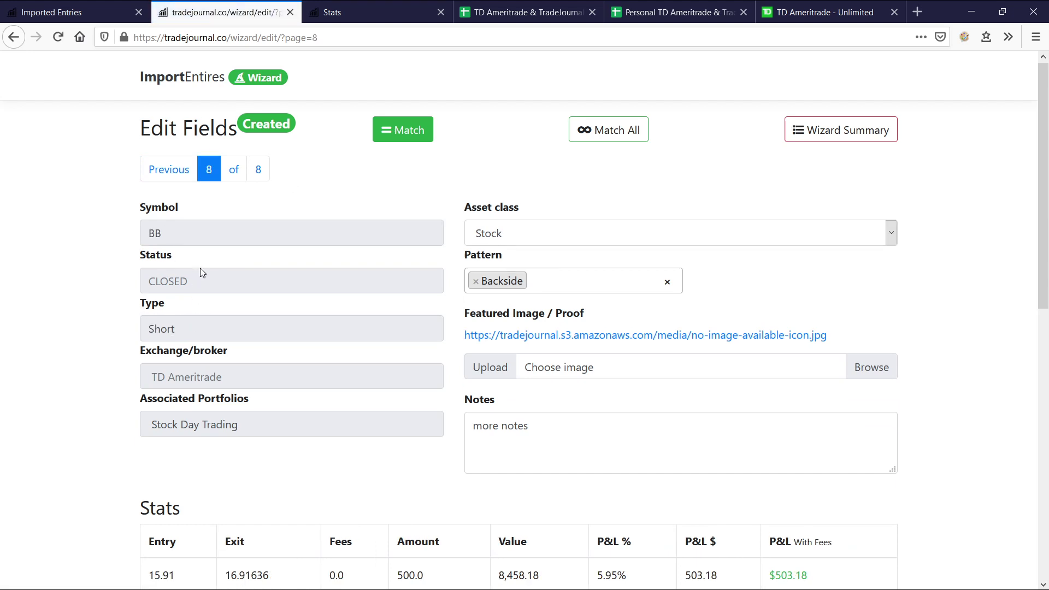
scroll(206, 269, down, 9)
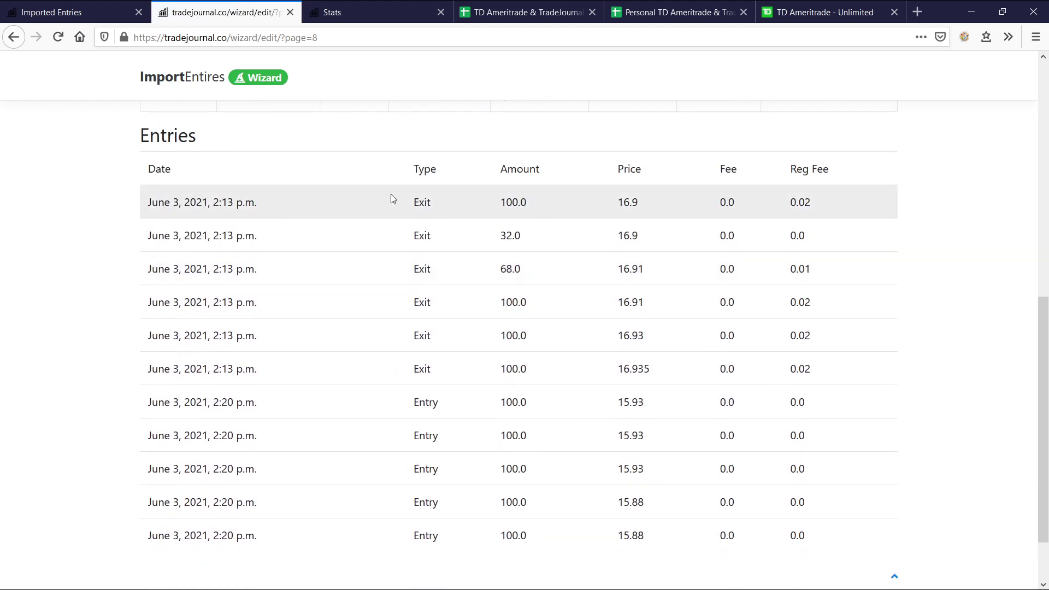
drag(413, 402, 445, 404)
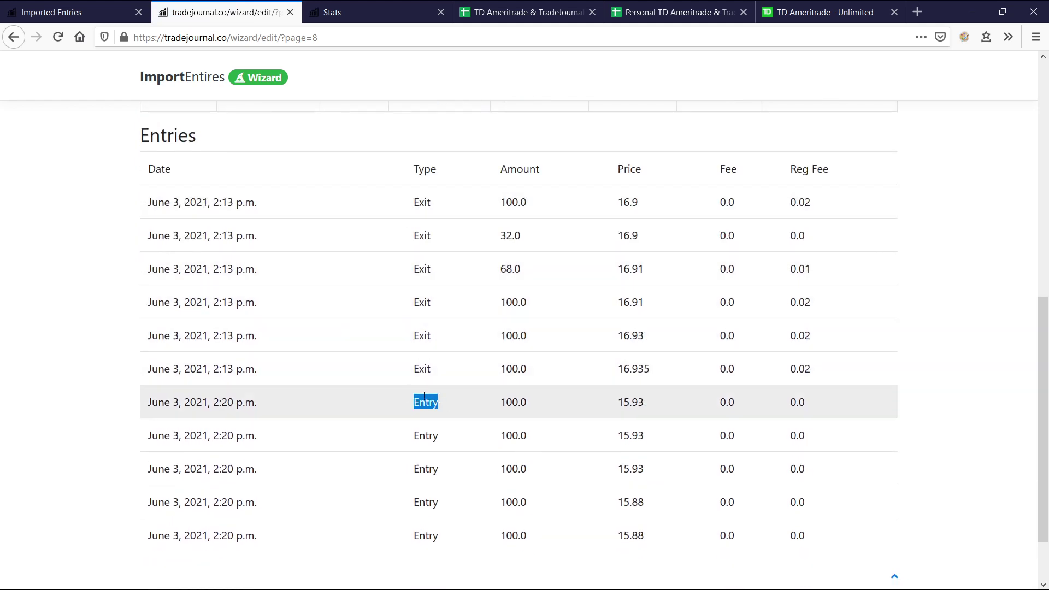
In the conversion spreadsheet, select the first Sold Short and Bought to Cover BB transactions.
click(514, 21)
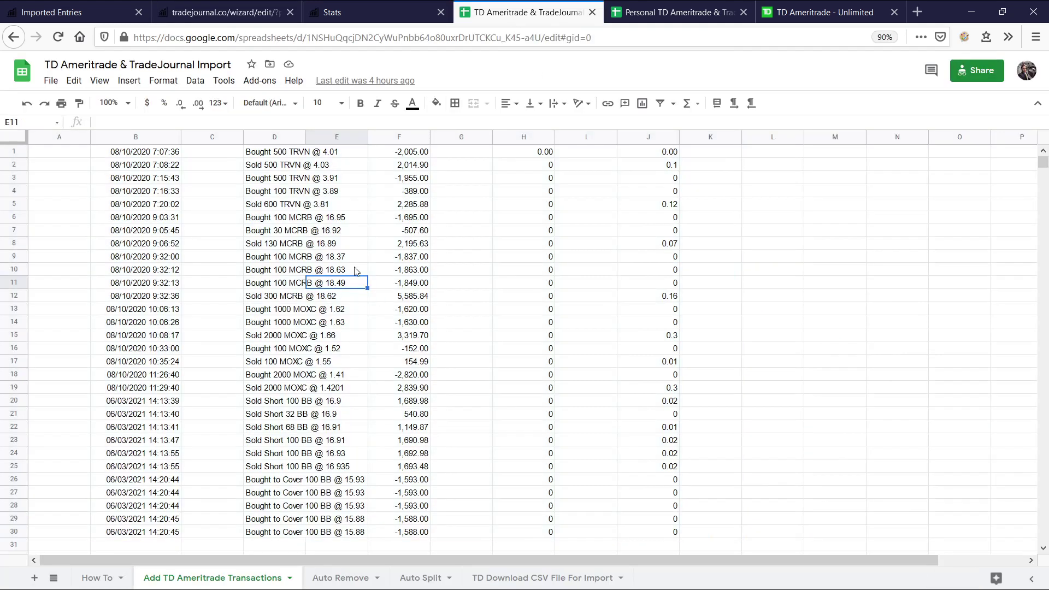
scroll(356, 272, down, 3)
click(271, 274)
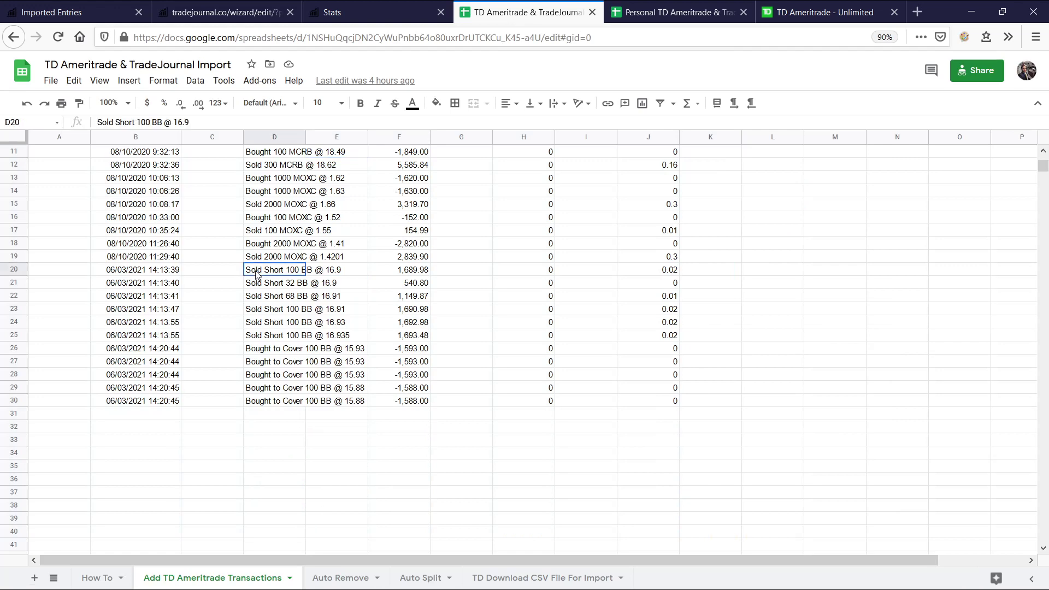
click(273, 352)
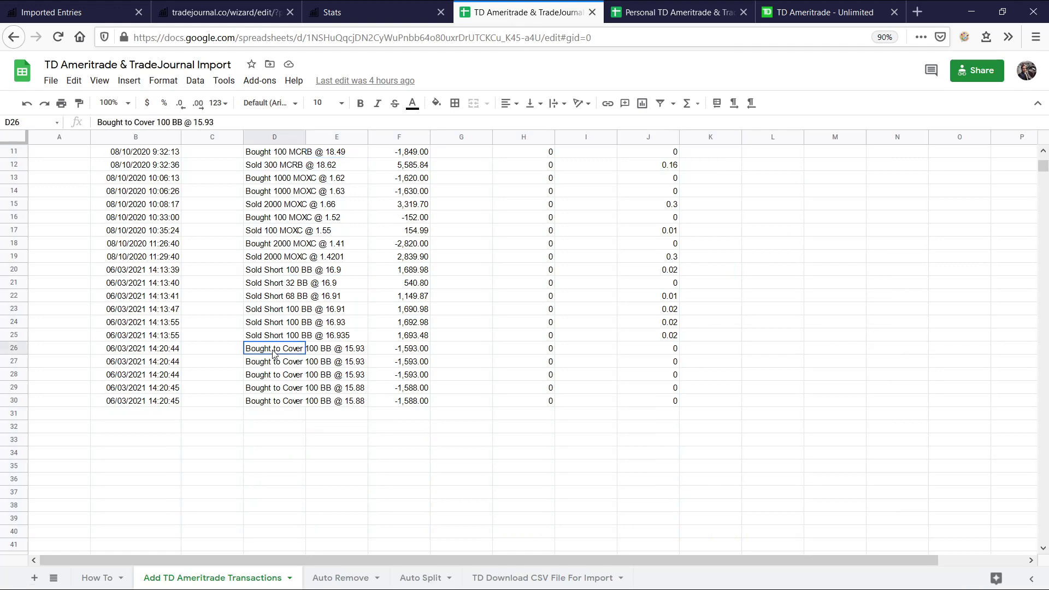
Review the Auto Remove, Auto Split and TD Download CSV sheets, then return to the personal spreadsheet.
click(340, 577)
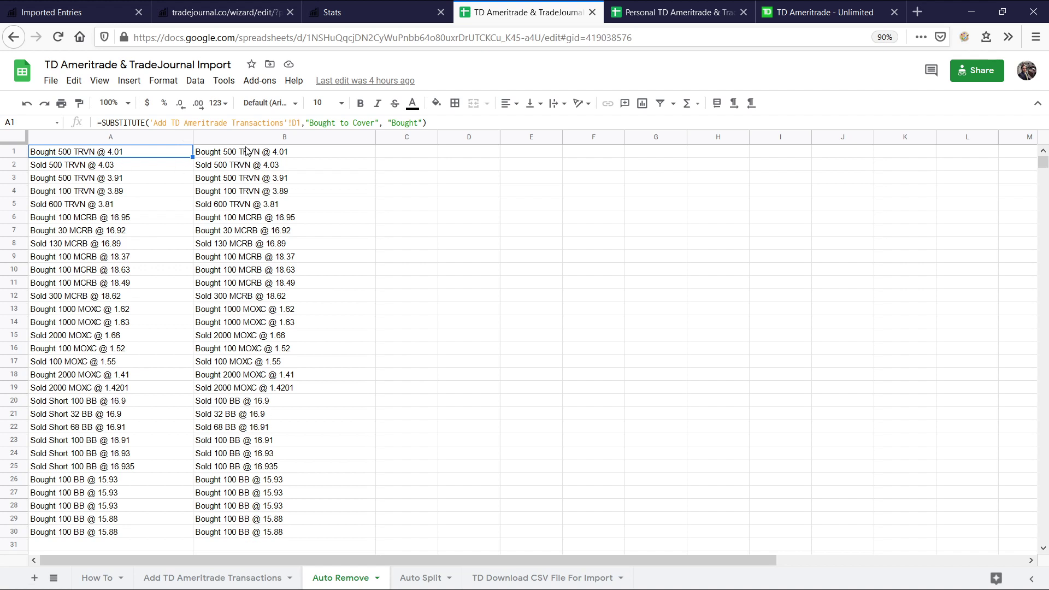
drag(247, 154, 247, 533)
click(415, 578)
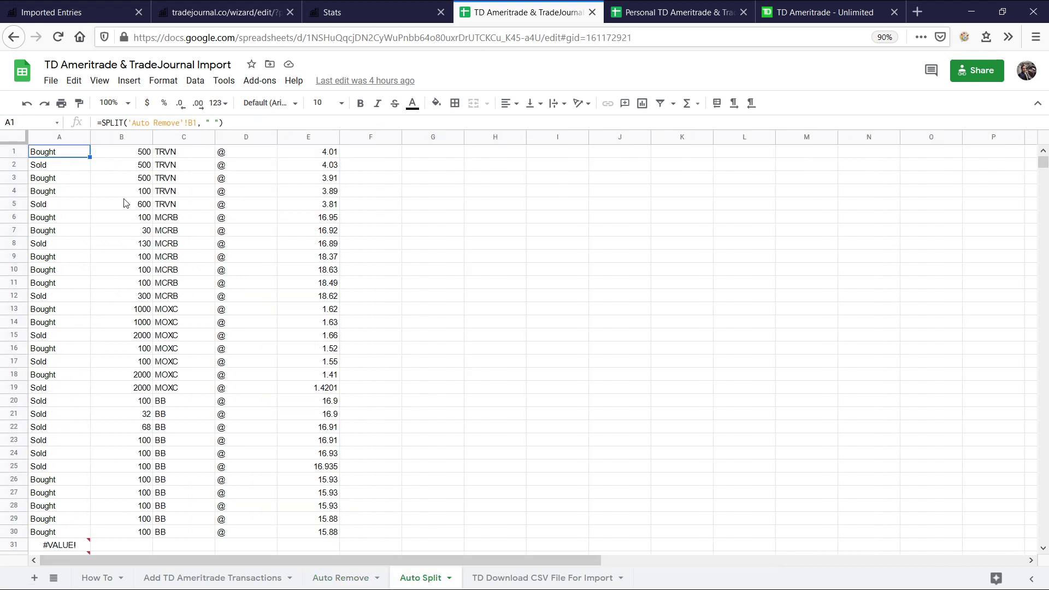
click(530, 580)
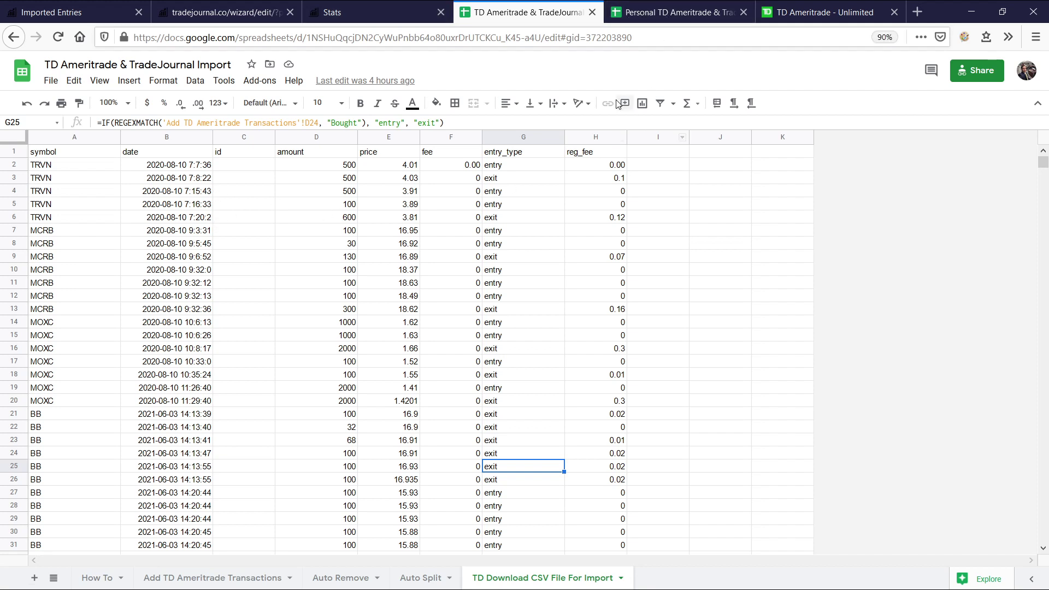
click(670, 13)
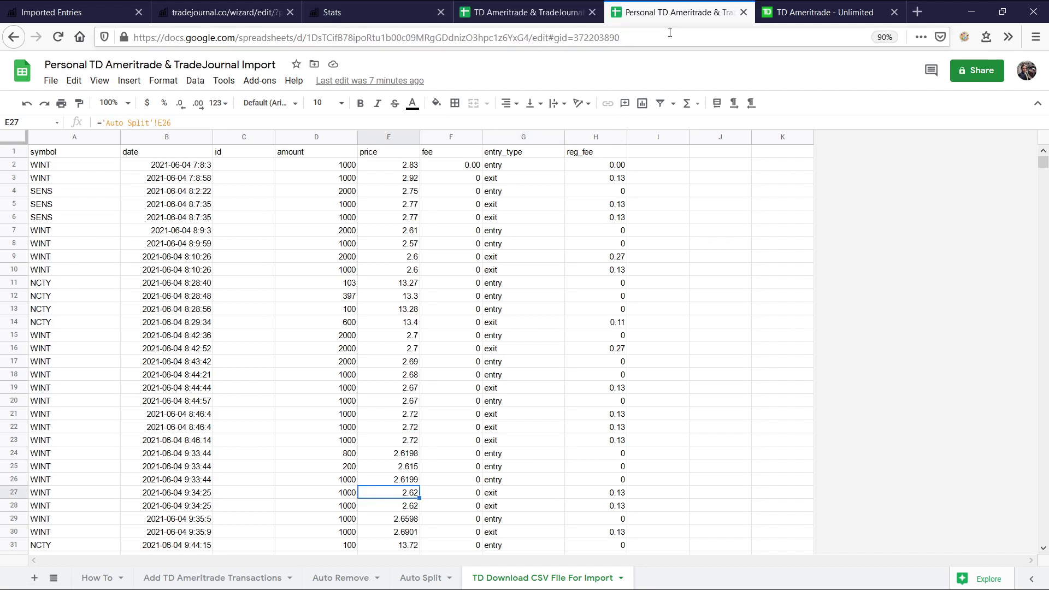
click(353, 11)
click(670, 12)
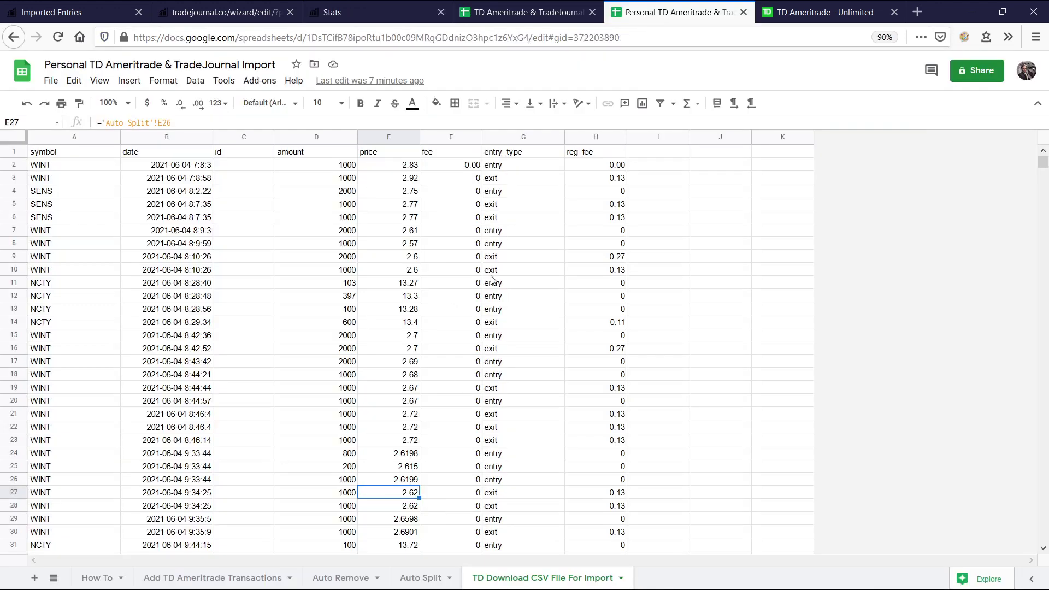
Open Import New Entries from Imported Entries and highlight the required CSV field order.
click(344, 12)
click(219, 12)
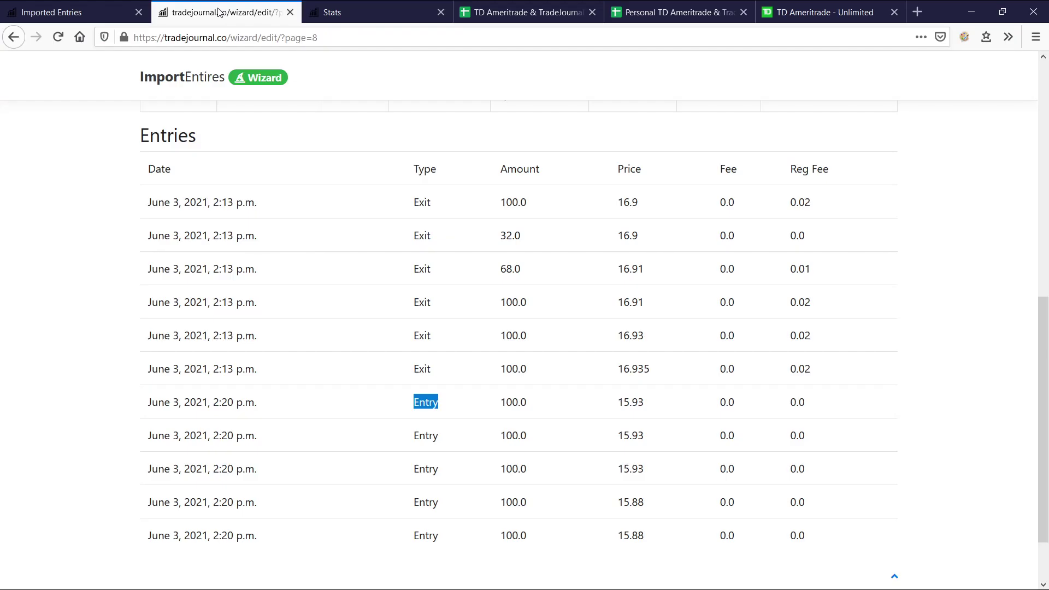
click(103, 11)
scroll(504, 303, up, 5)
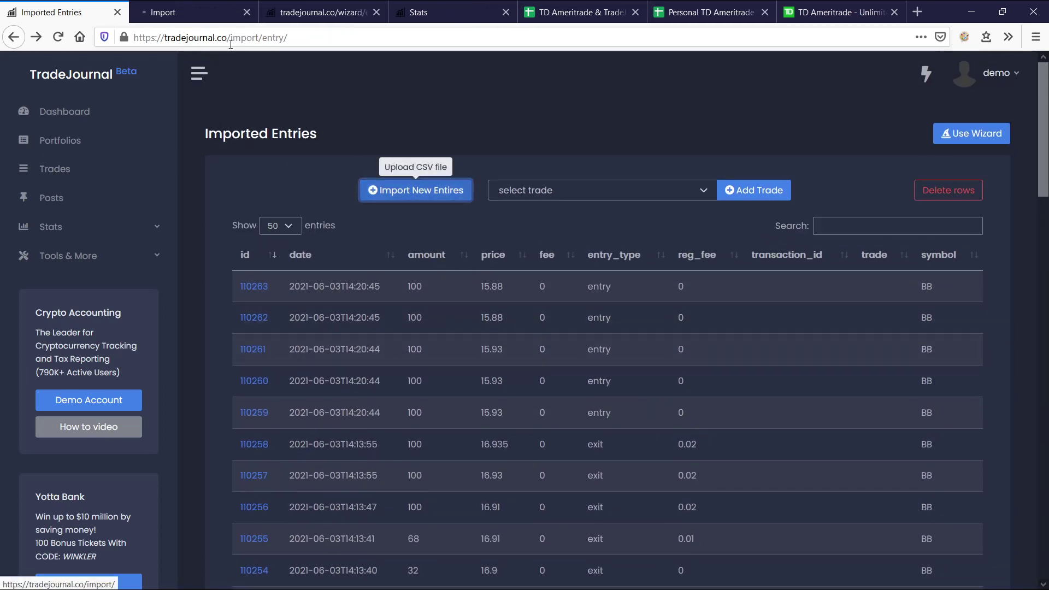
click(382, 191)
scroll(359, 259, down, 1)
scroll(359, 260, down, 2)
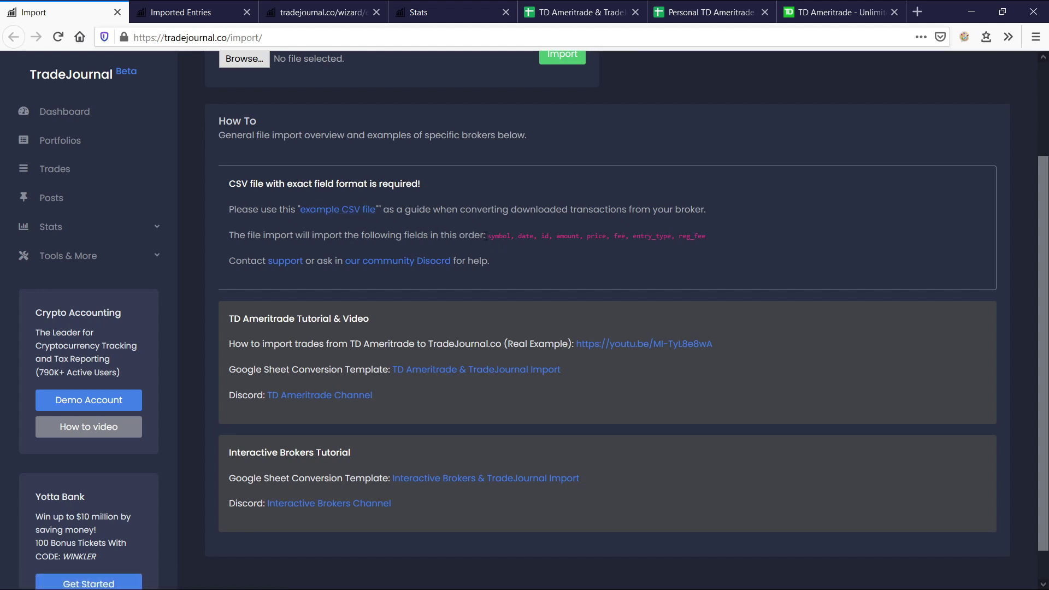
drag(488, 236, 709, 247)
Compare with the conversion spreadsheet, then return to the wizard's trade 8, the $503.18 BB short.
click(579, 12)
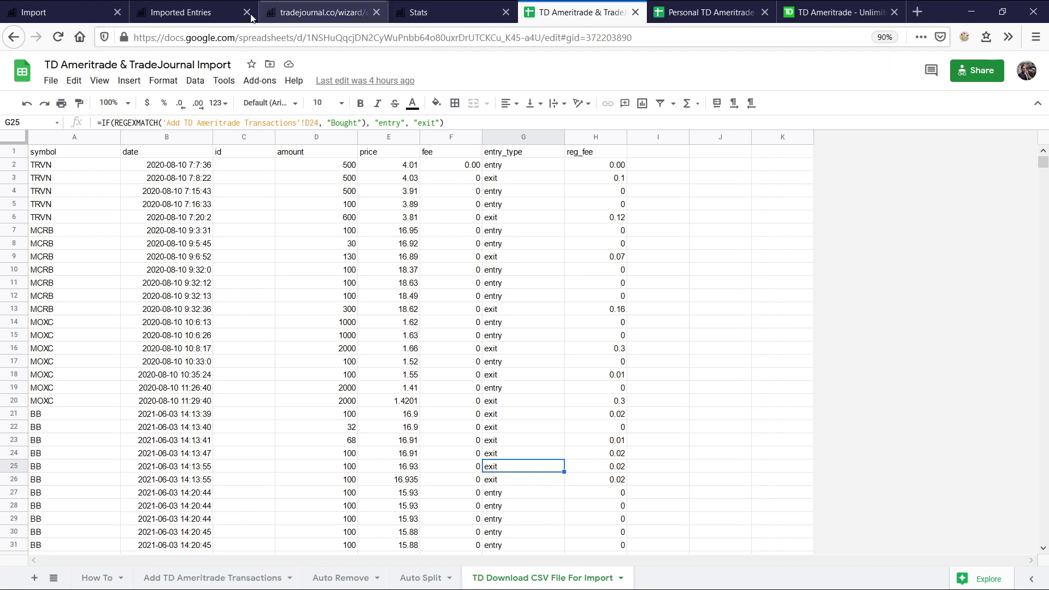
click(100, 15)
scroll(328, 382, down, 1)
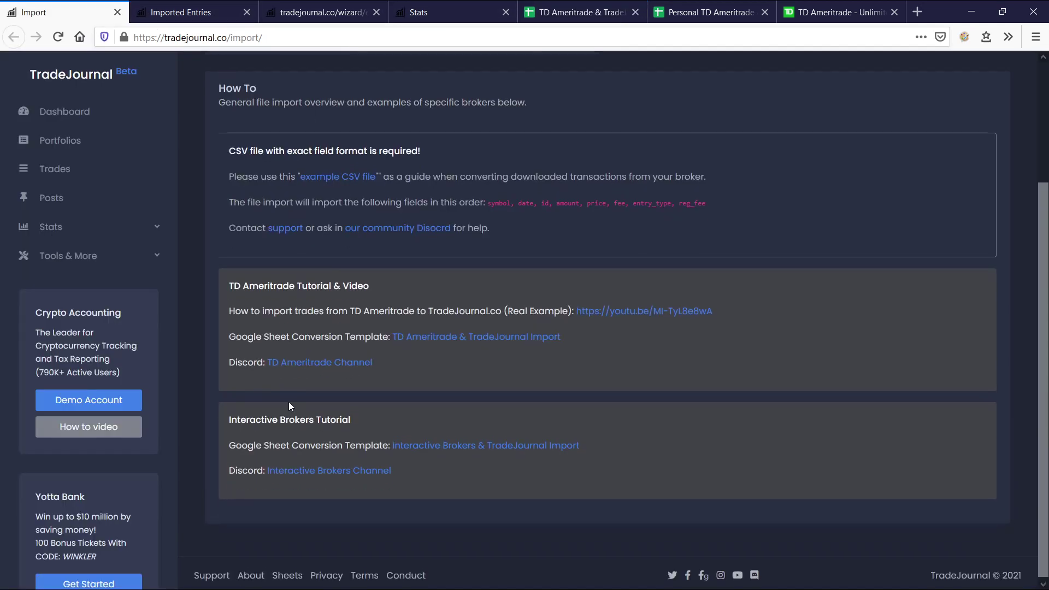
drag(237, 416, 280, 418)
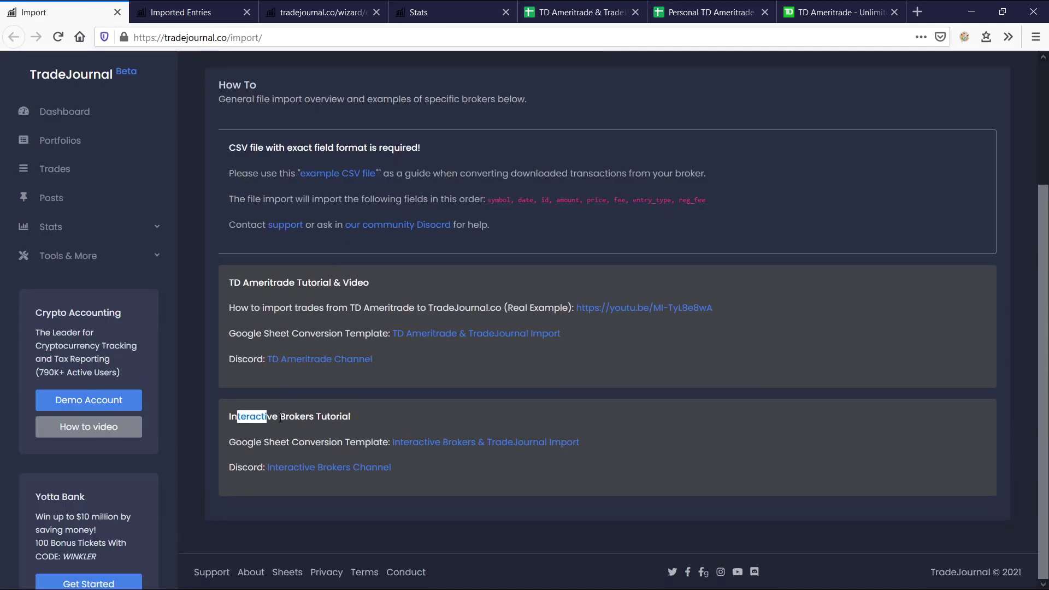
click(213, 13)
click(279, 21)
scroll(335, 208, up, 10)
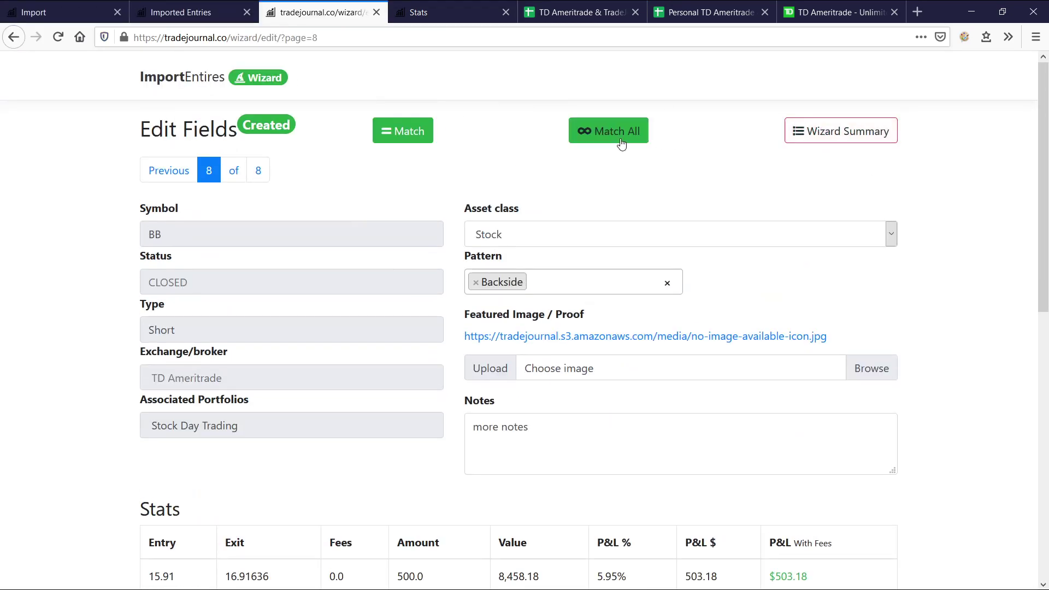
Review the matched-trades summary and finish the wizard, linking the BB entries to trade 10921.
click(823, 140)
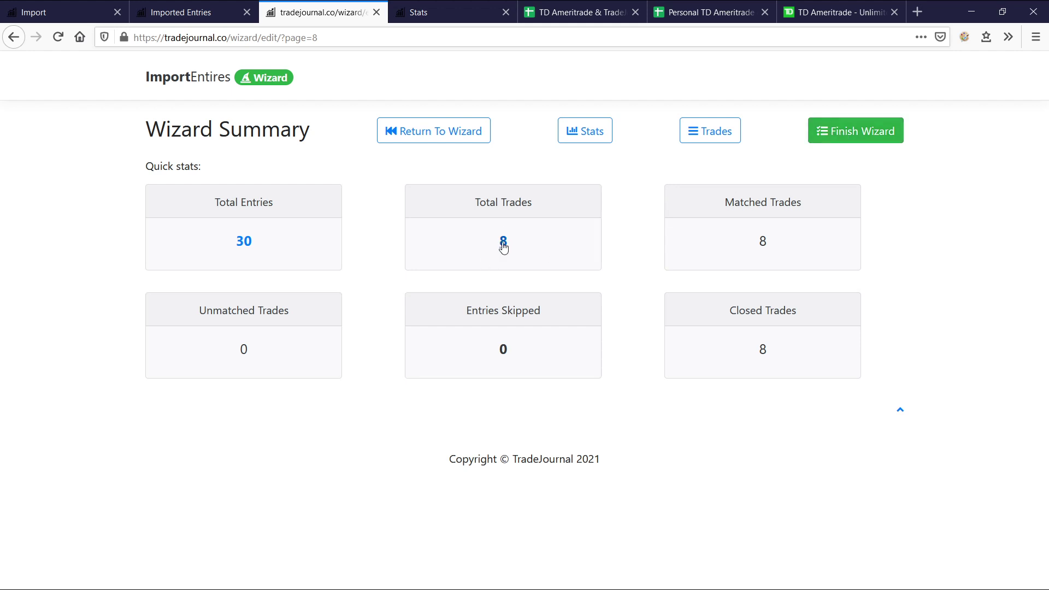
click(865, 134)
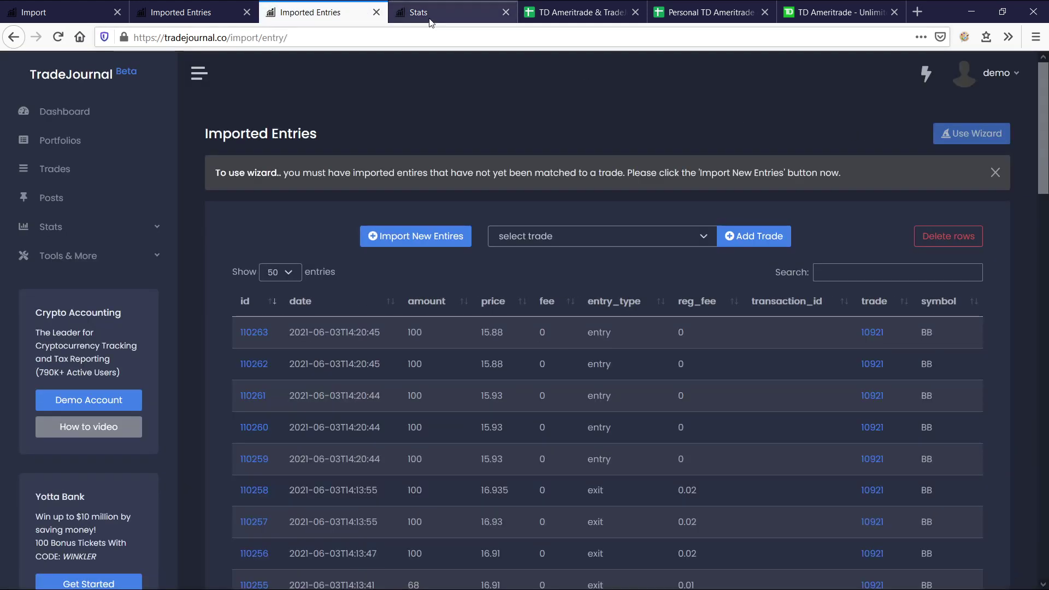
Check the Stats trades table against row 2's date and id in the conversion spreadsheet.
click(430, 19)
scroll(496, 142, down, 6)
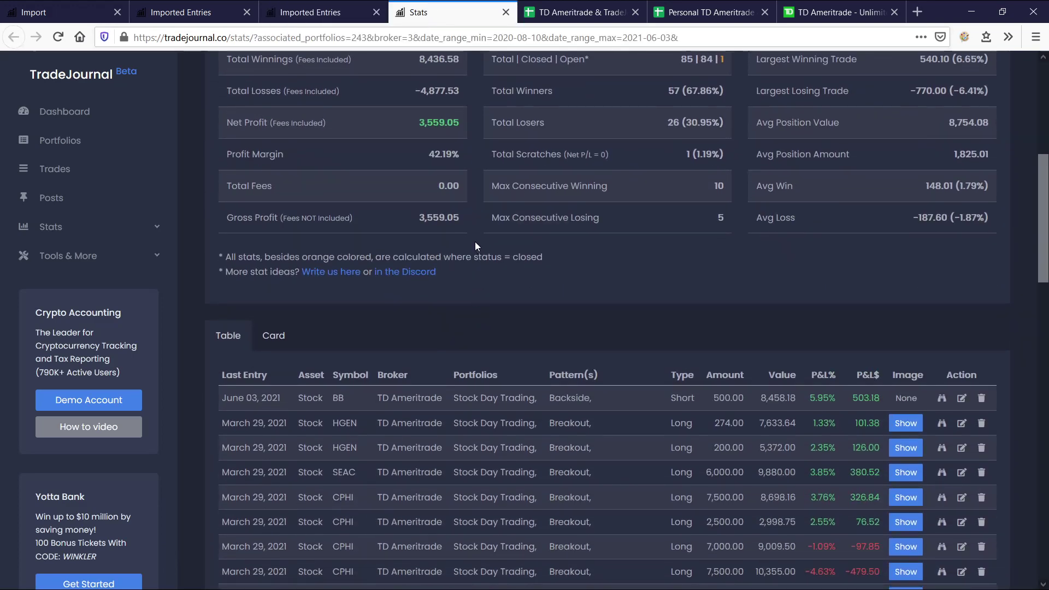
scroll(475, 242, up, 2)
click(571, 16)
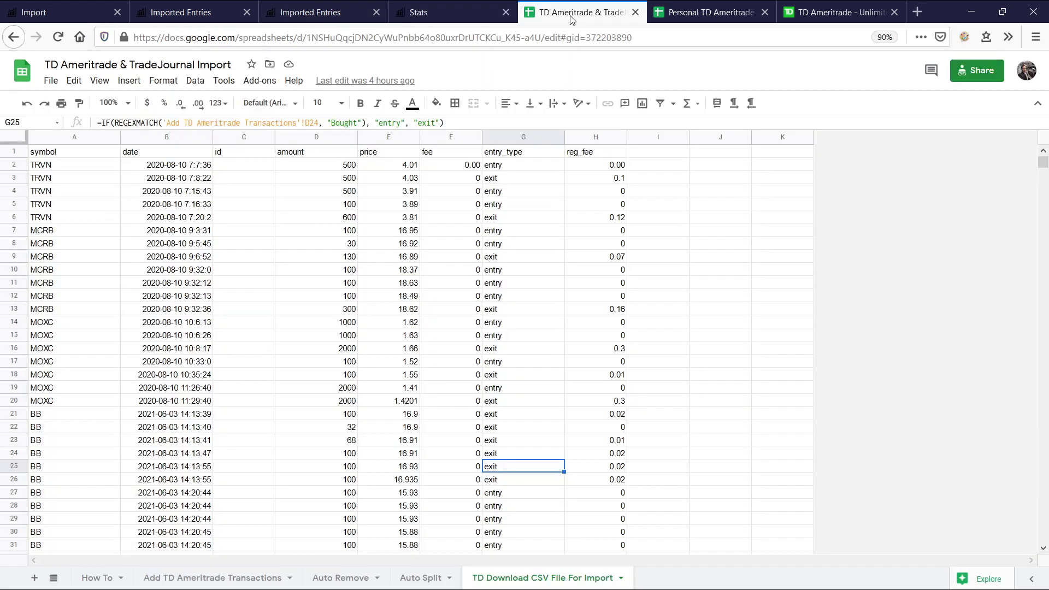
drag(158, 170, 220, 174)
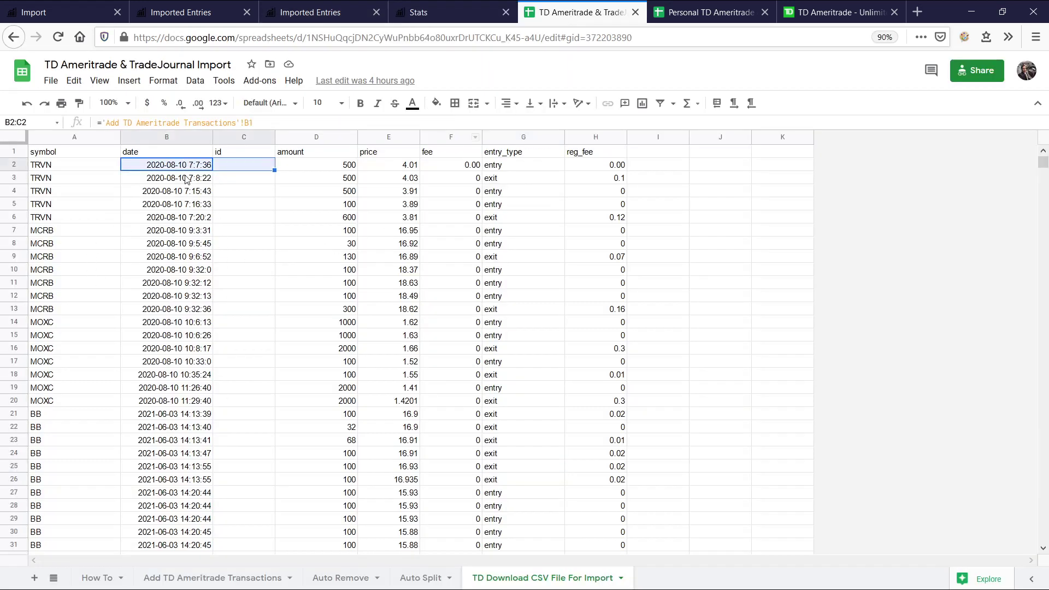
click(435, 15)
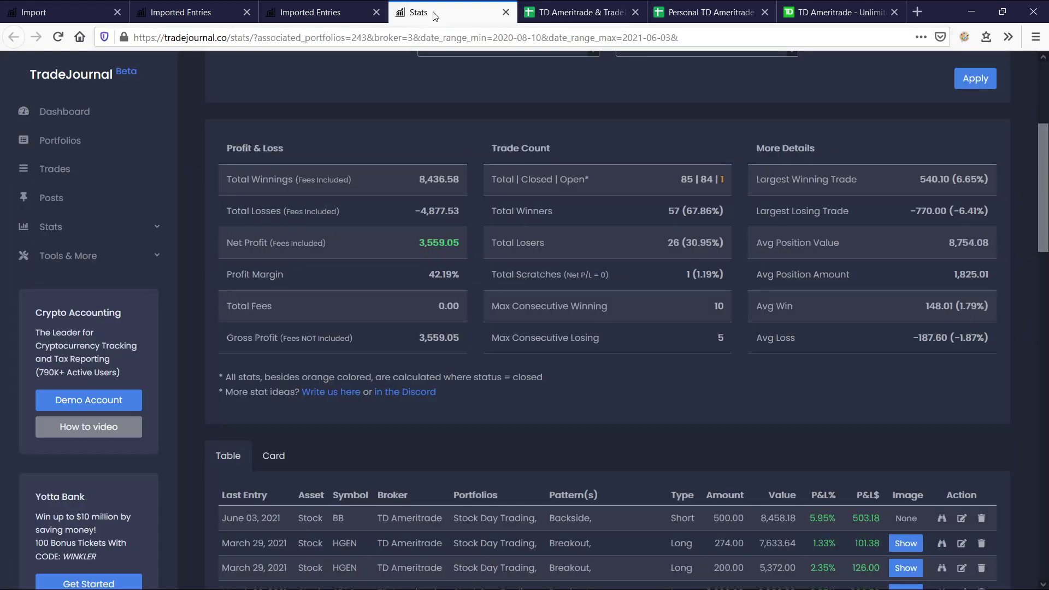
scroll(680, 274, up, 5)
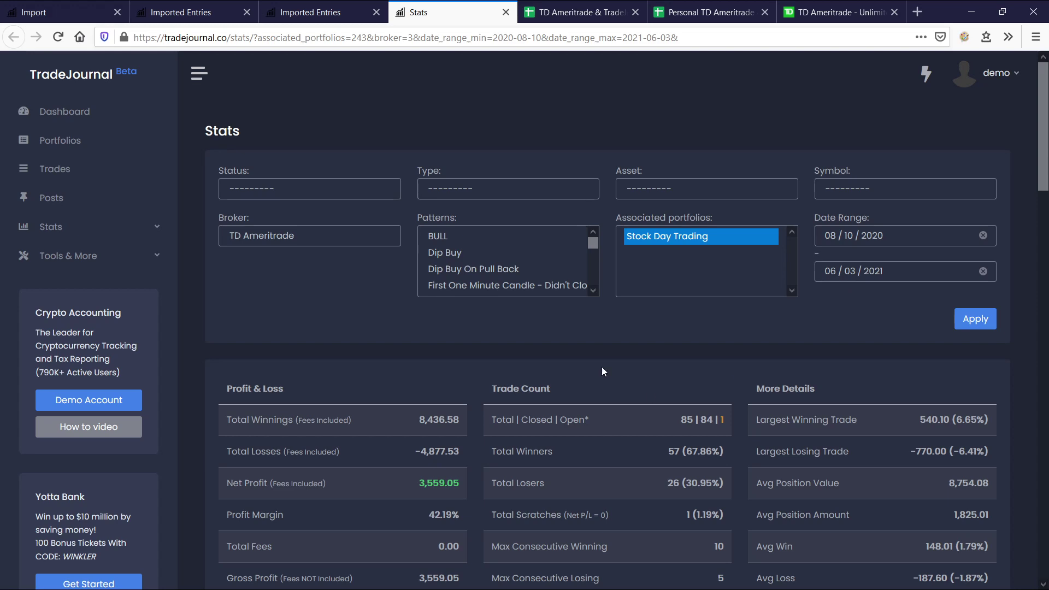
scroll(470, 368, down, 2)
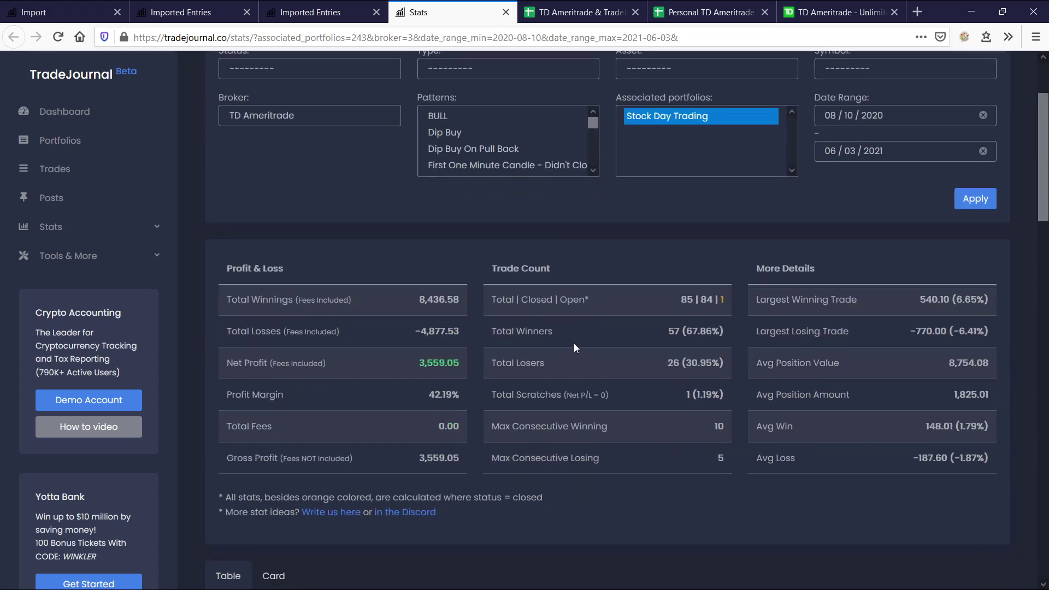
scroll(451, 393, down, 8)
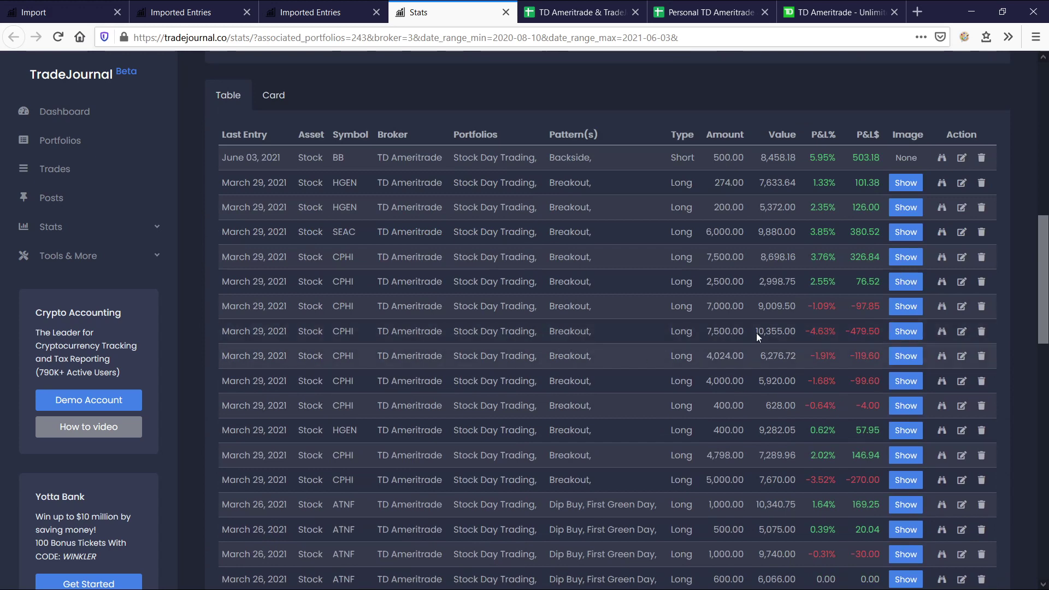
Open the BB trade's details, scroll its entries, then close it and return to Imported Entries.
click(942, 158)
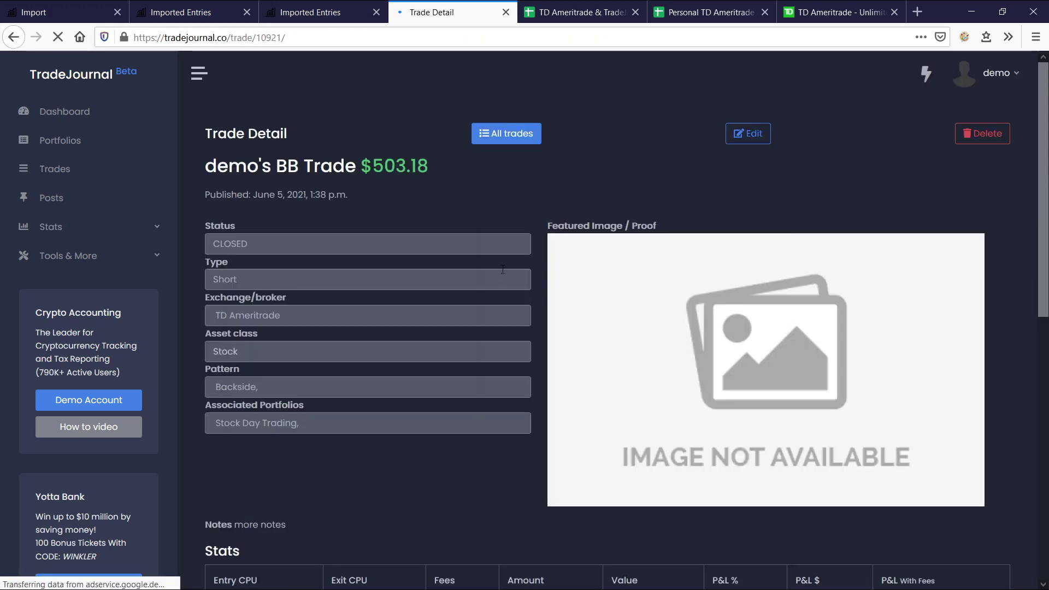
scroll(367, 207, down, 3)
scroll(366, 205, down, 1)
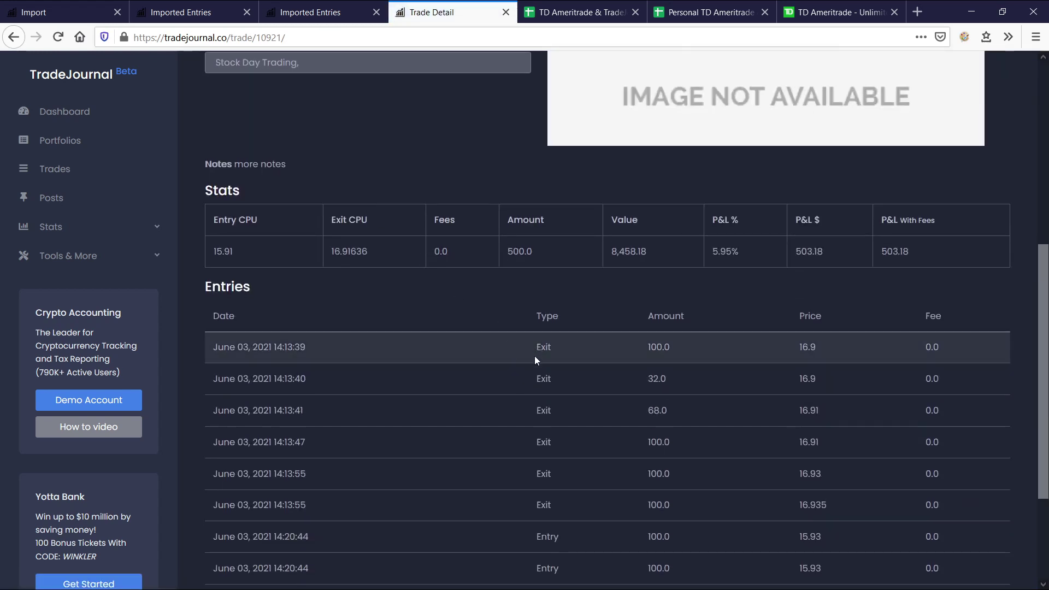
scroll(563, 382, down, 3)
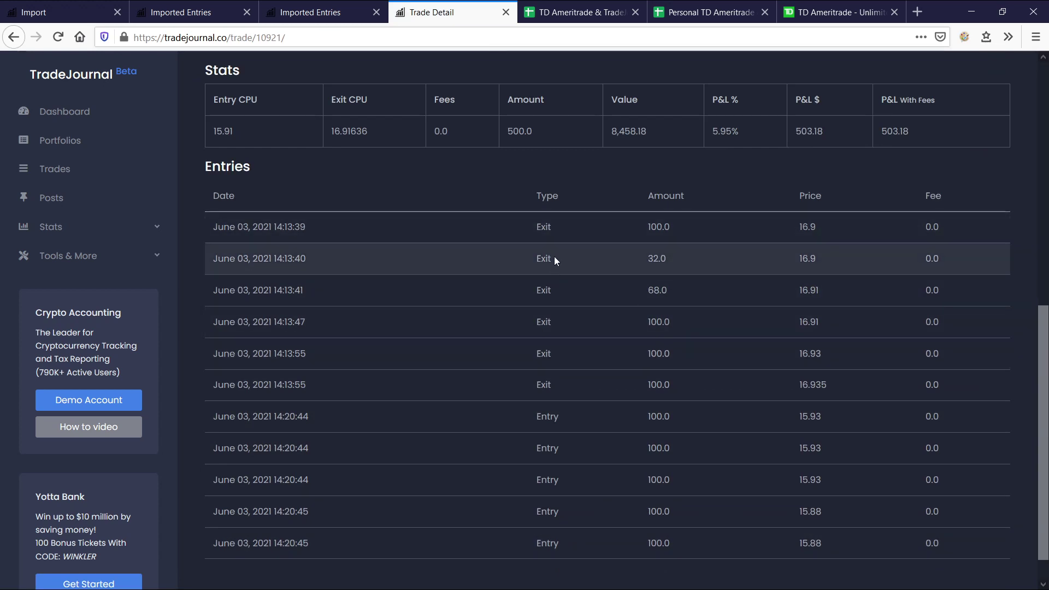
scroll(393, 107, up, 12)
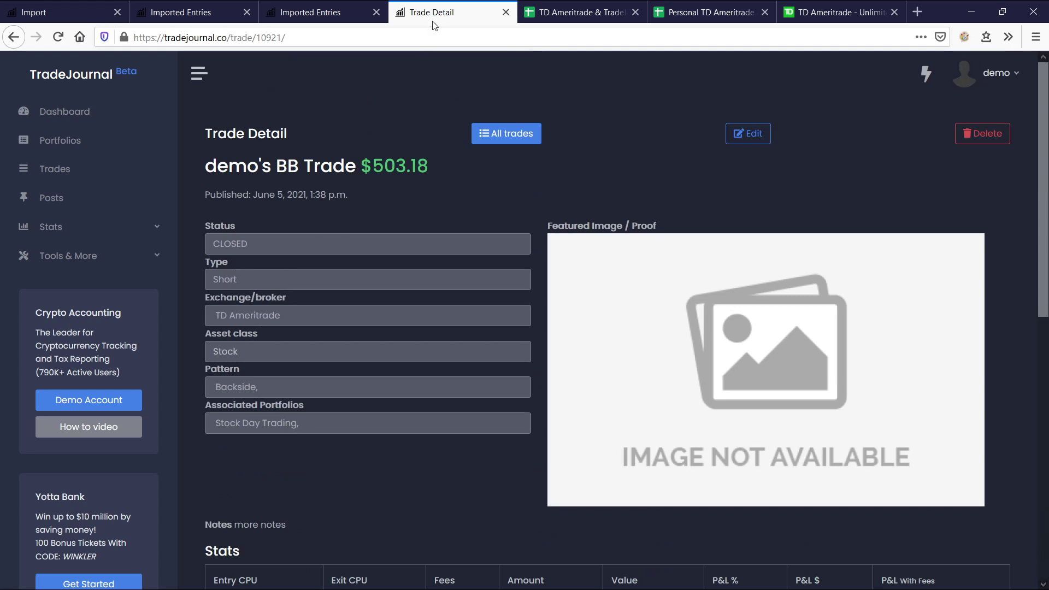
click(506, 12)
click(323, 12)
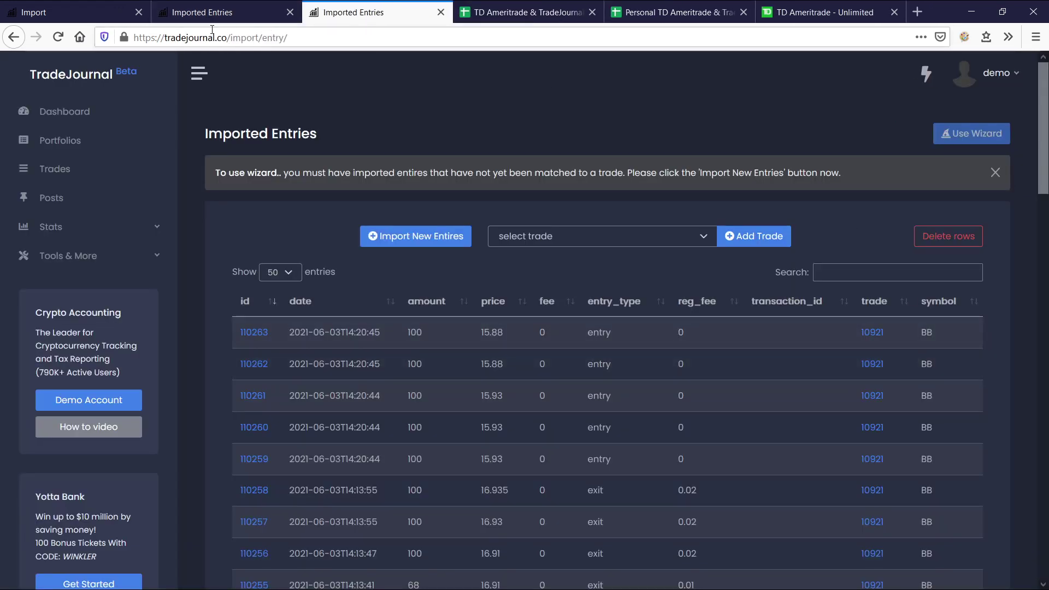
scroll(573, 196, down, 2)
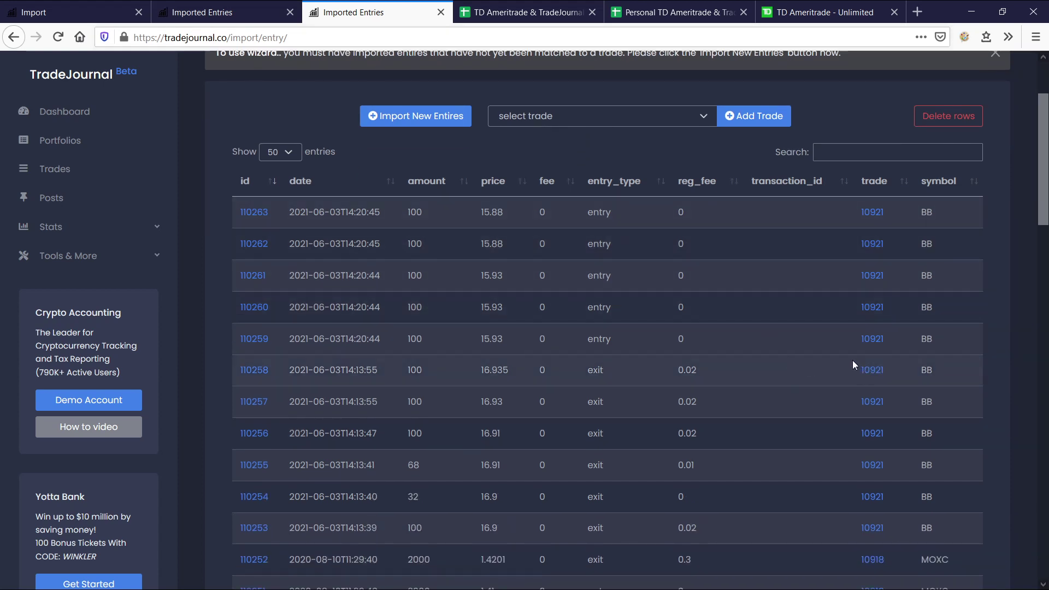
scroll(854, 365, down, 2)
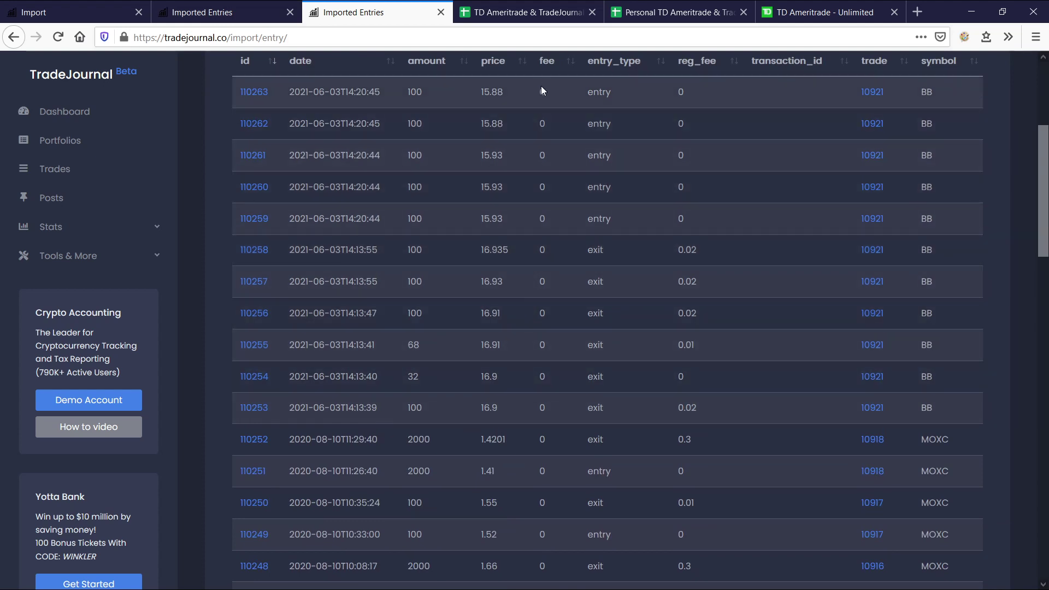
drag(946, 408, 716, 119)
click(717, 102)
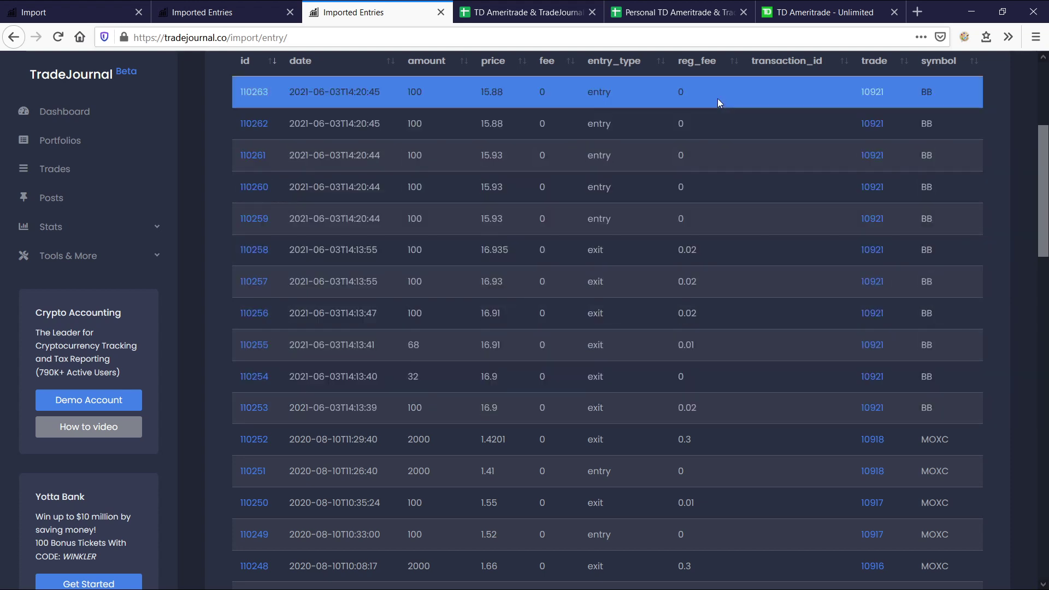
shift+click(814, 410)
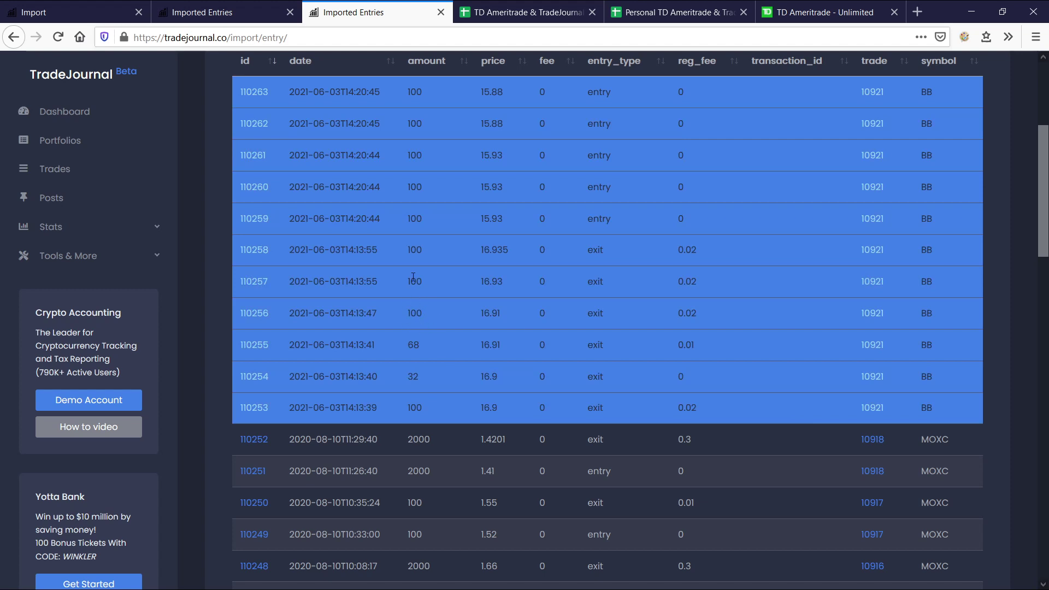
click(462, 271)
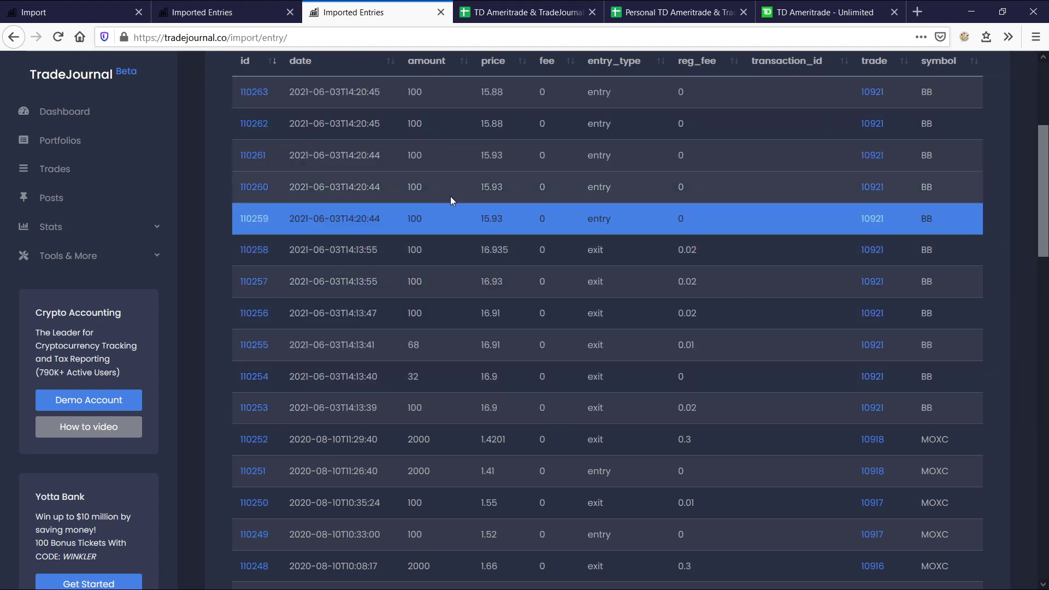
drag(452, 161, 463, 103)
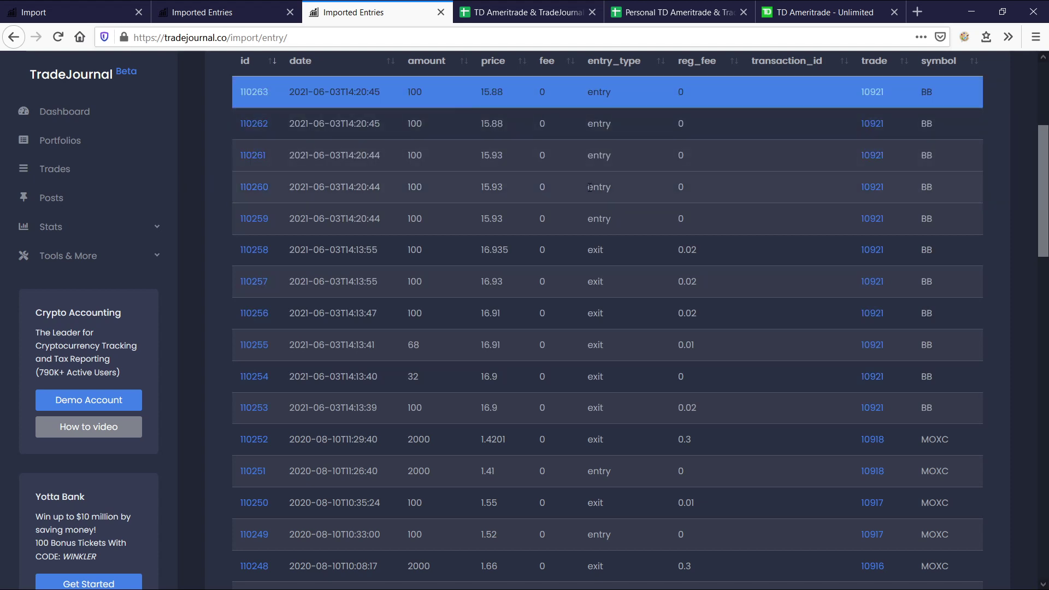
ctrl+click(872, 91)
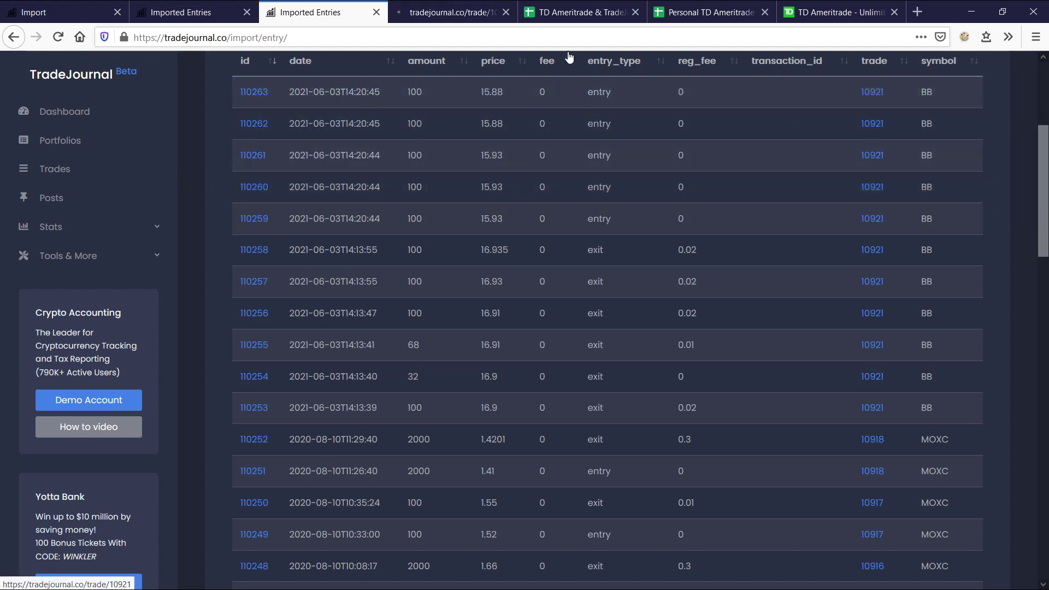
click(445, 15)
scroll(459, 169, down, 6)
scroll(459, 169, up, 8)
middle_click(429, 11)
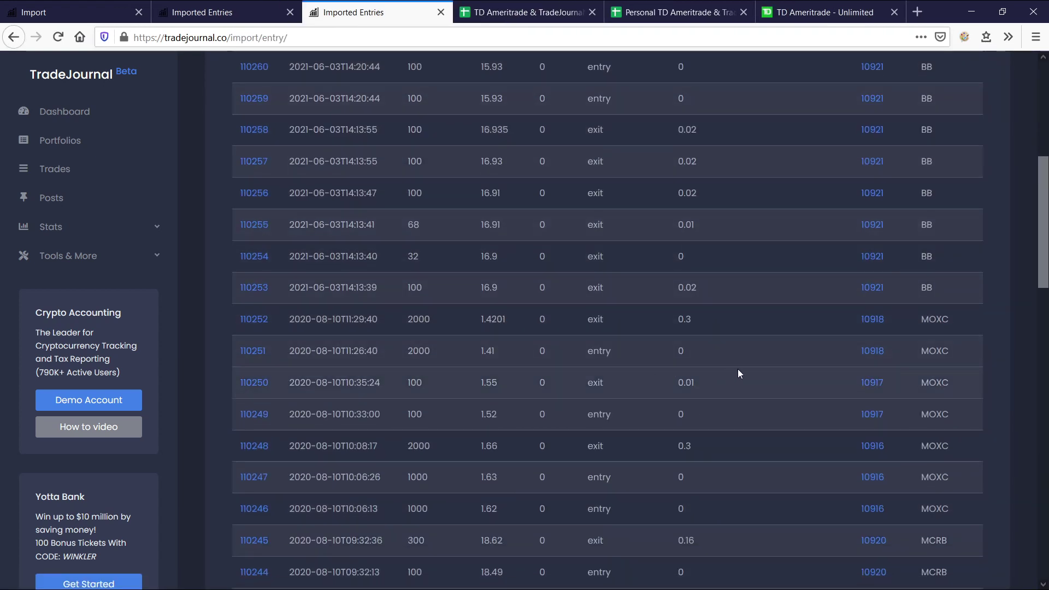
click(601, 352)
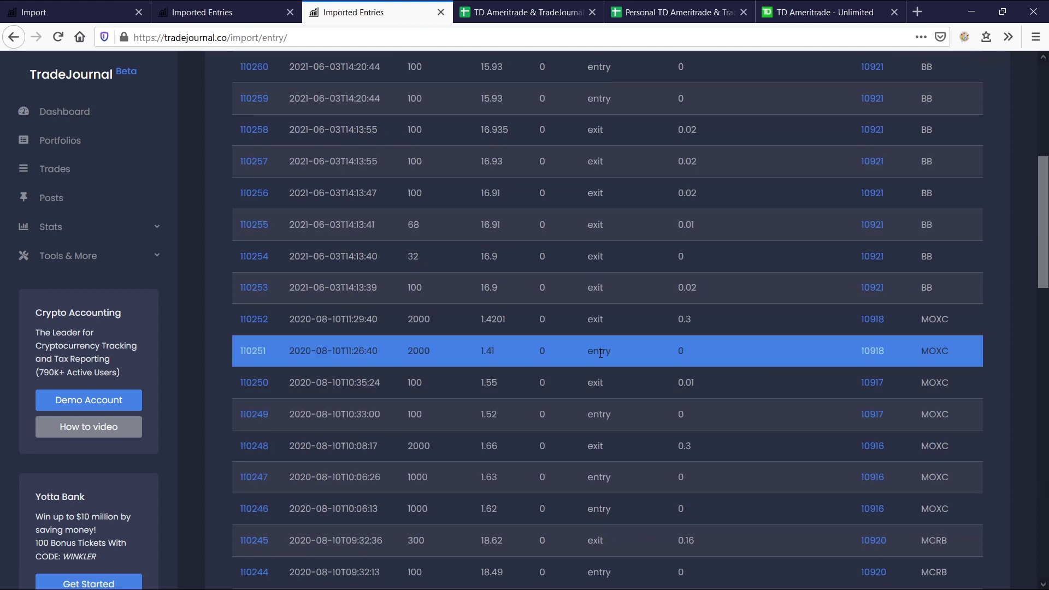
shift+click(610, 332)
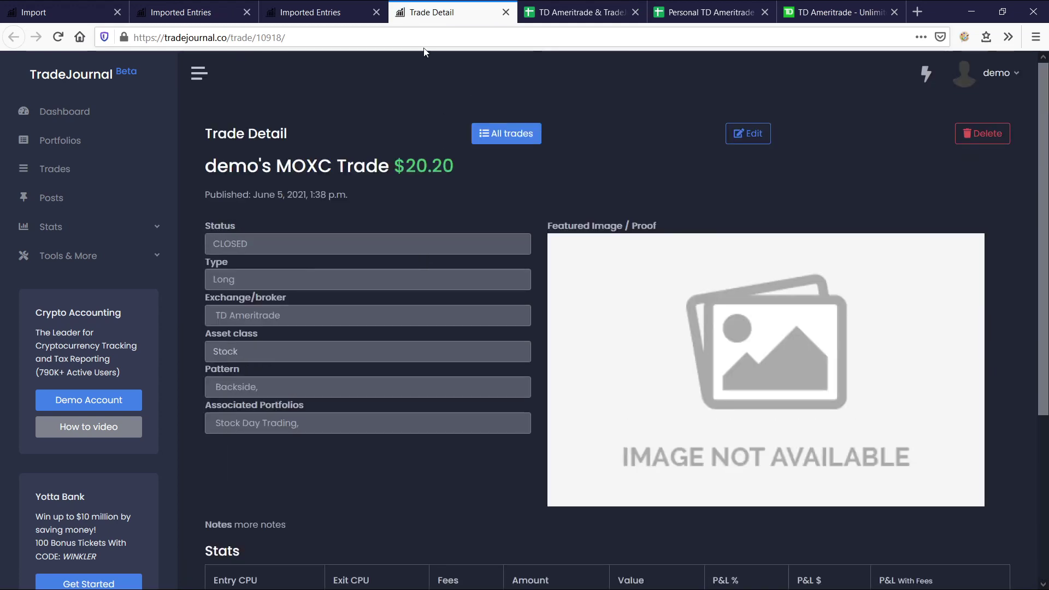
key(ctrl+w)
scroll(343, 222, up, 8)
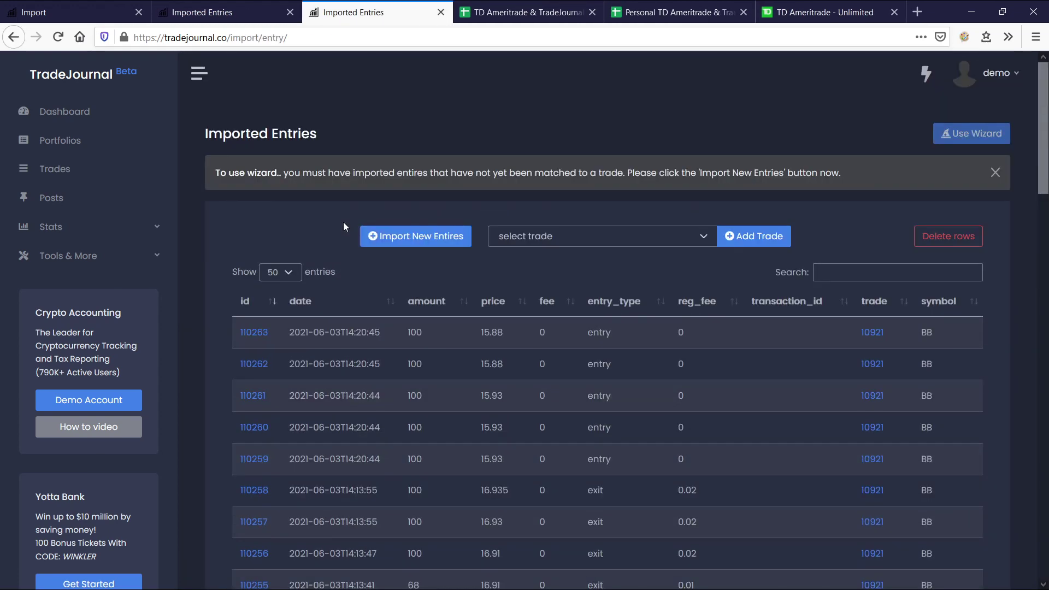
Go to the Import page, open the Support page in a new tab, then close it.
click(232, 15)
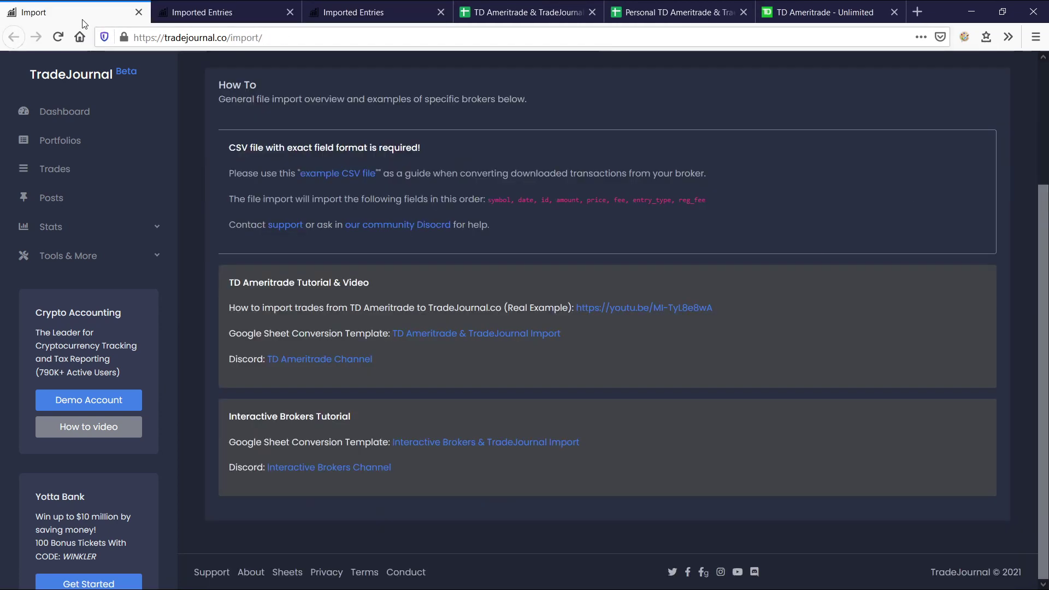
scroll(578, 318, up, 3)
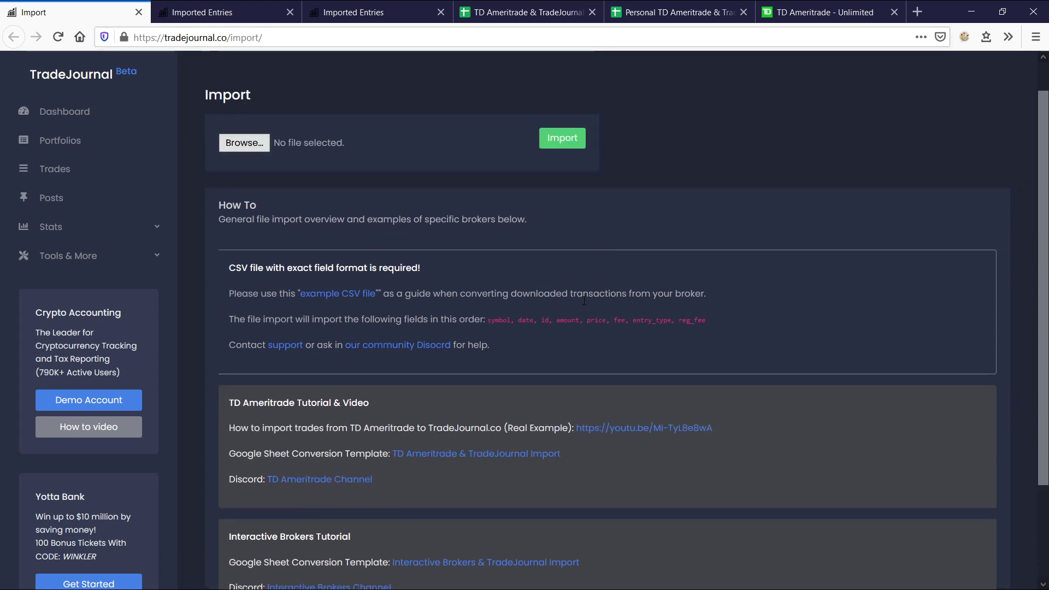
click(285, 350)
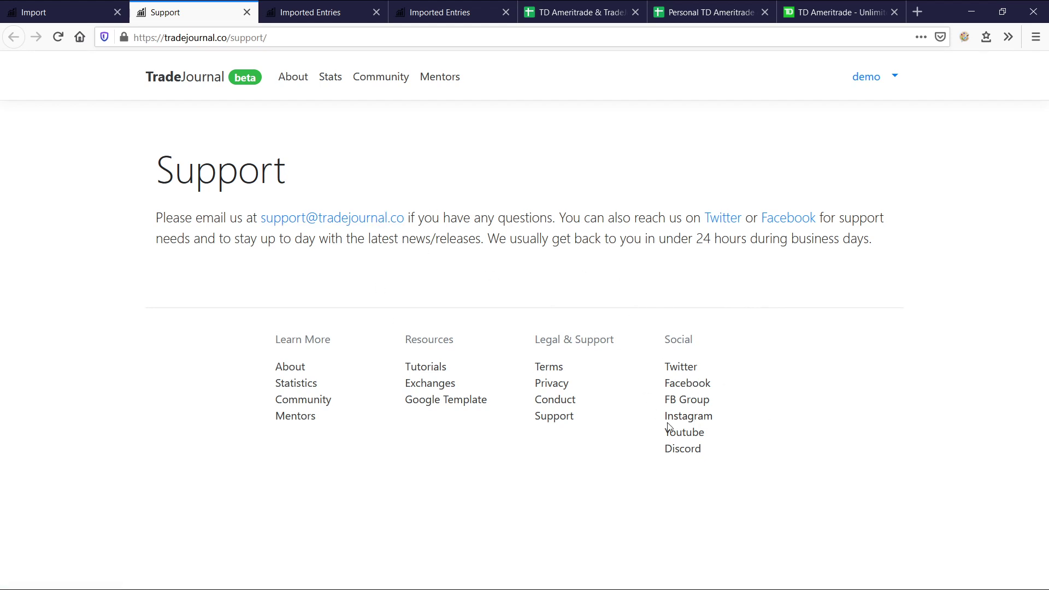
middle_click(179, 18)
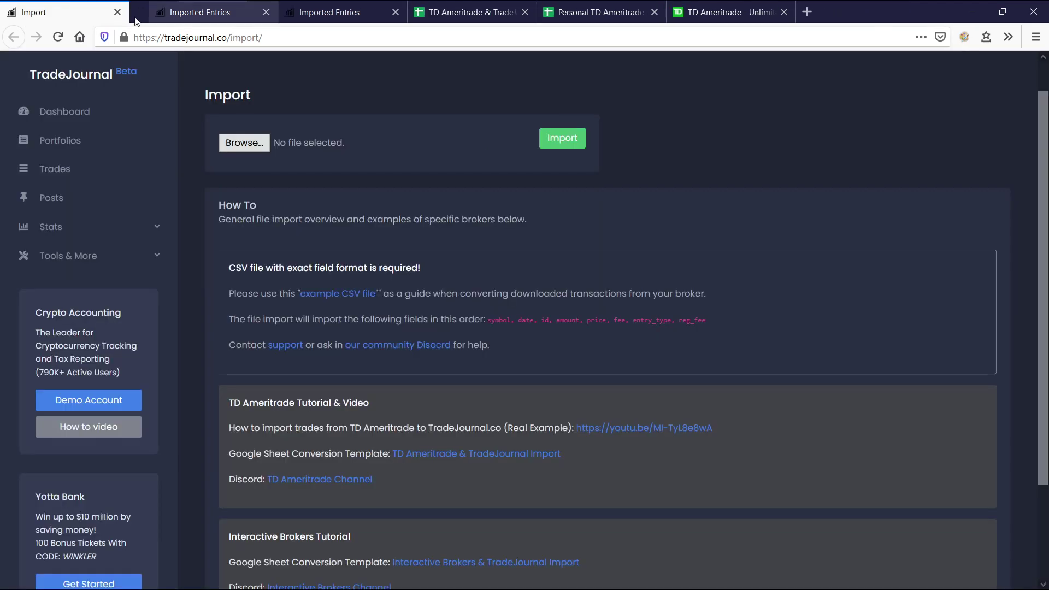